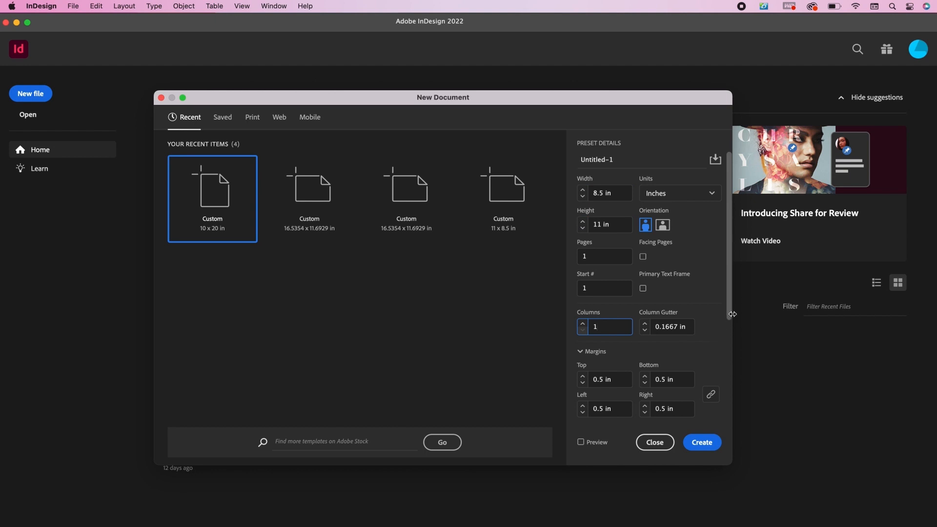
Set the bleed to 0.25 in on all sides and create the 8.5 x 11 in document
drag(728, 309, 732, 414)
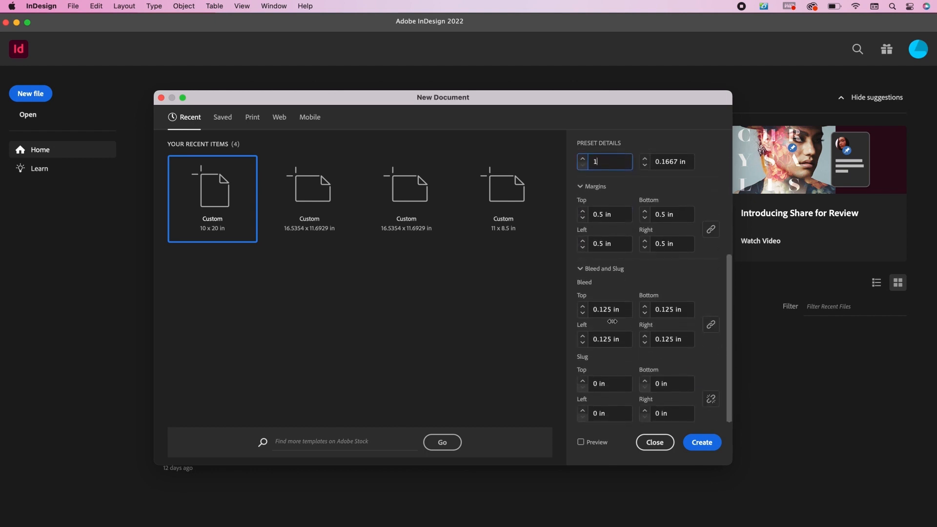
click(602, 309)
click(671, 313)
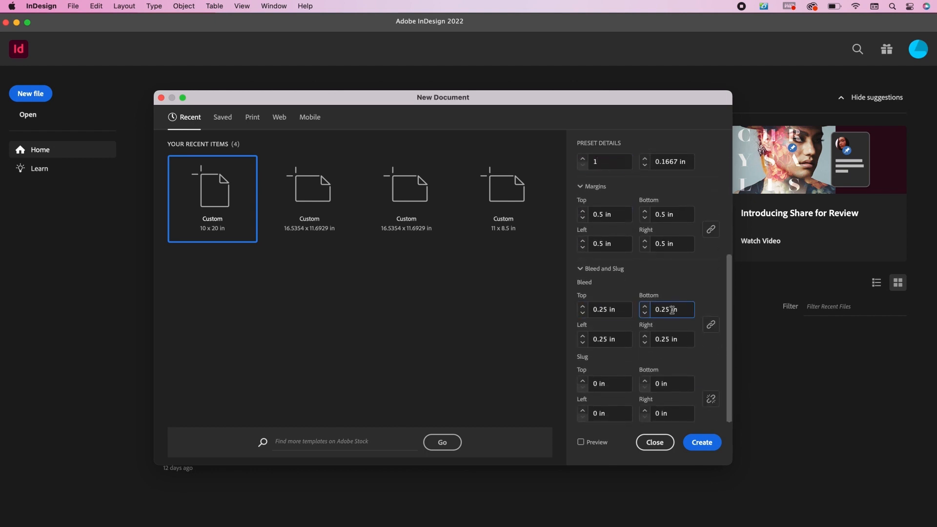
click(699, 442)
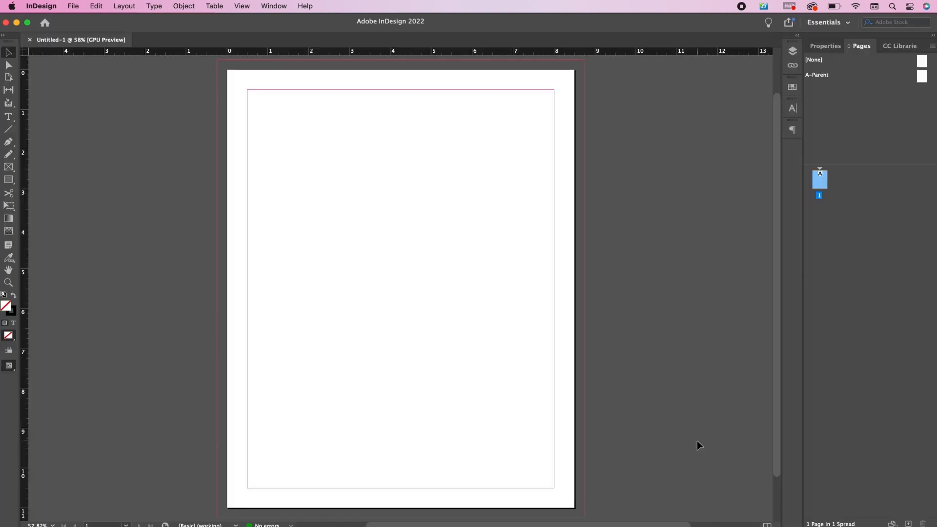
Rename the document's only layer, Layer 1, as Background
click(792, 52)
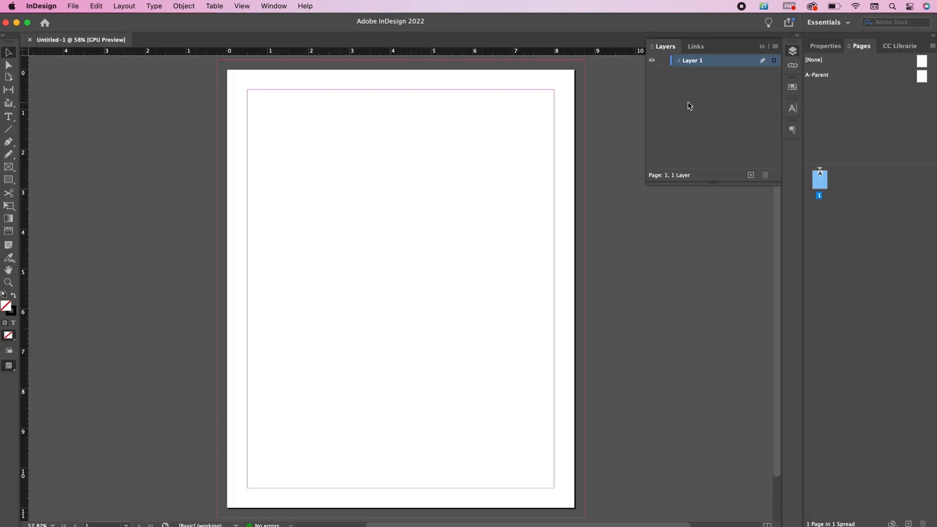
double_click(691, 62)
text(Background)
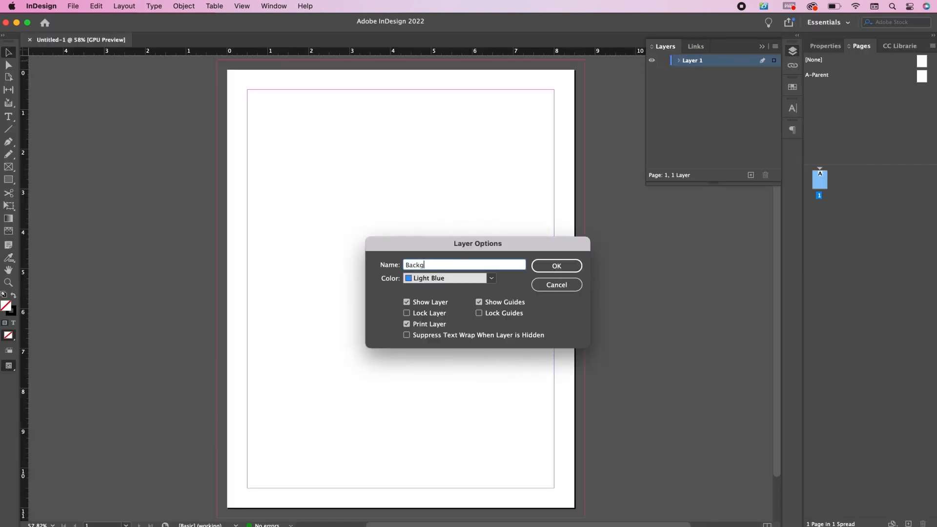
click(566, 266)
Add a new layer above Background and name it Palm Trees
click(752, 175)
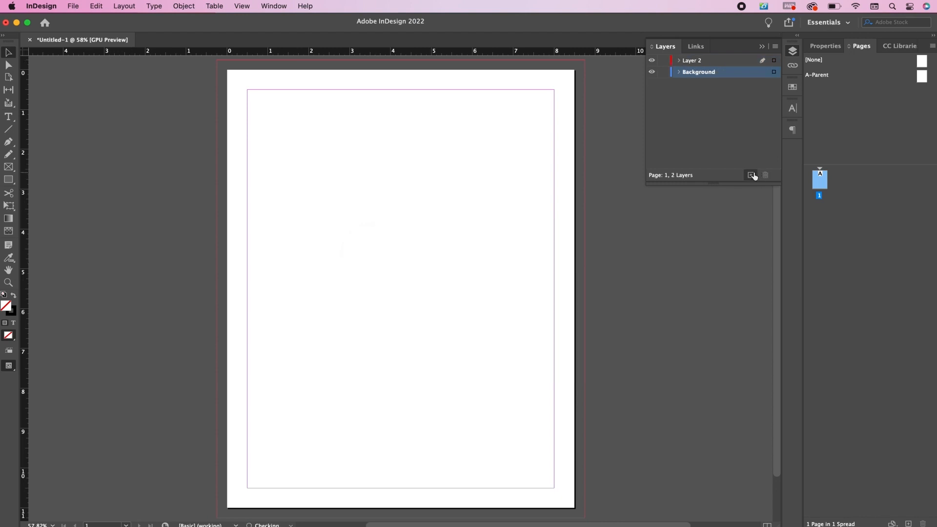
double_click(696, 62)
text(Palm Trees)
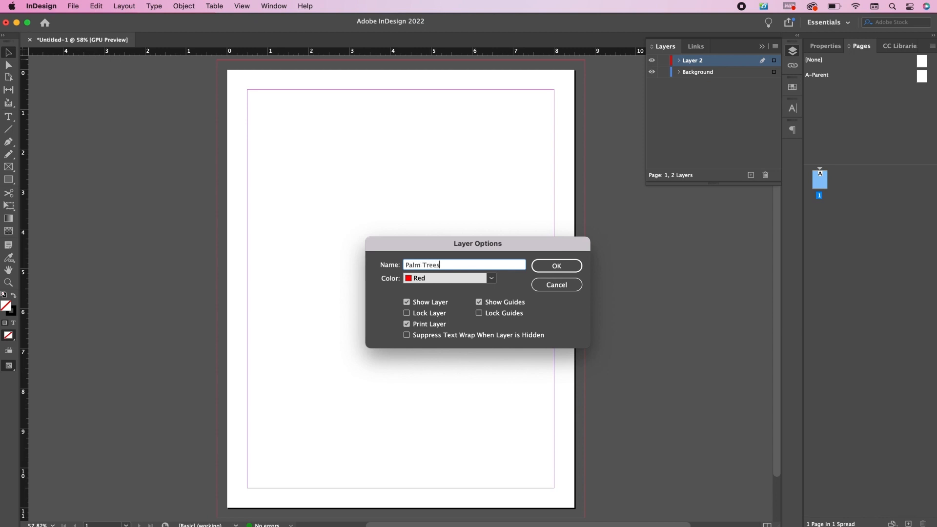
key(Return)
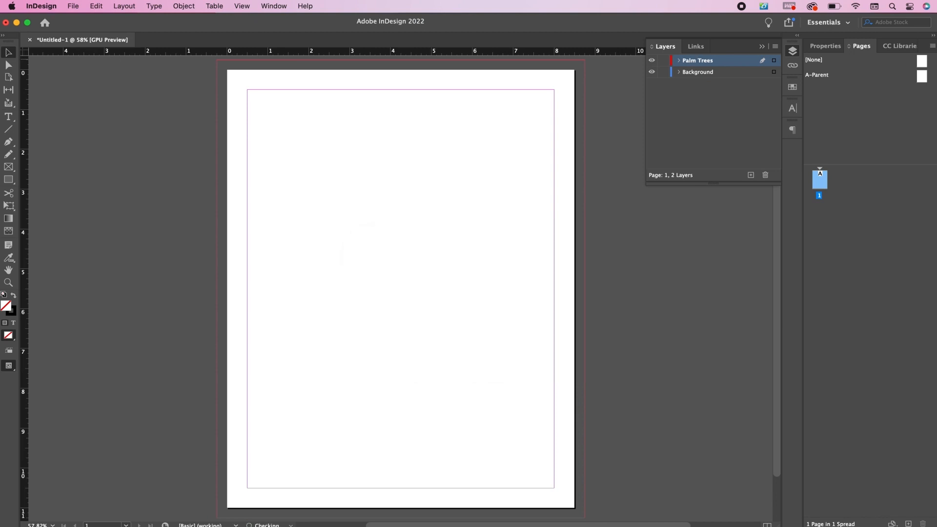
Add a new layer above Palm Trees and name it Paint Stroke
click(752, 176)
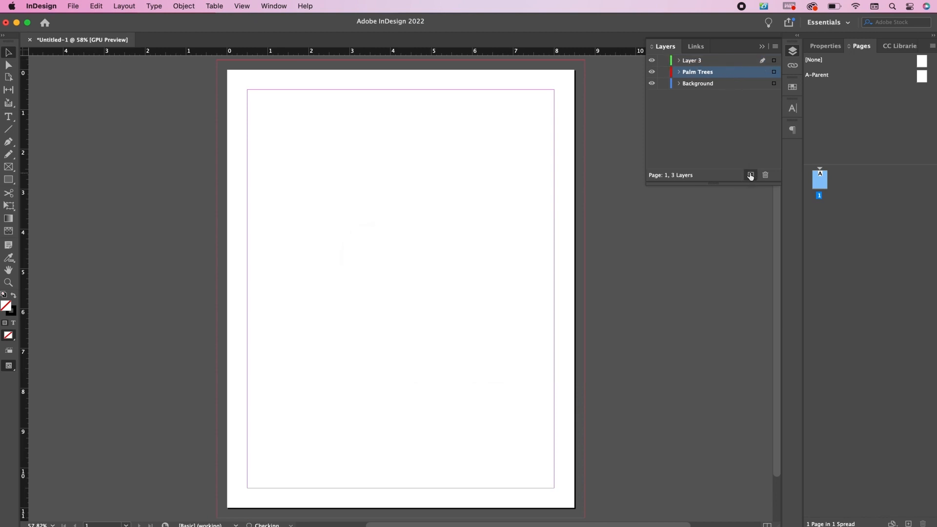
double_click(689, 61)
text(Paint)
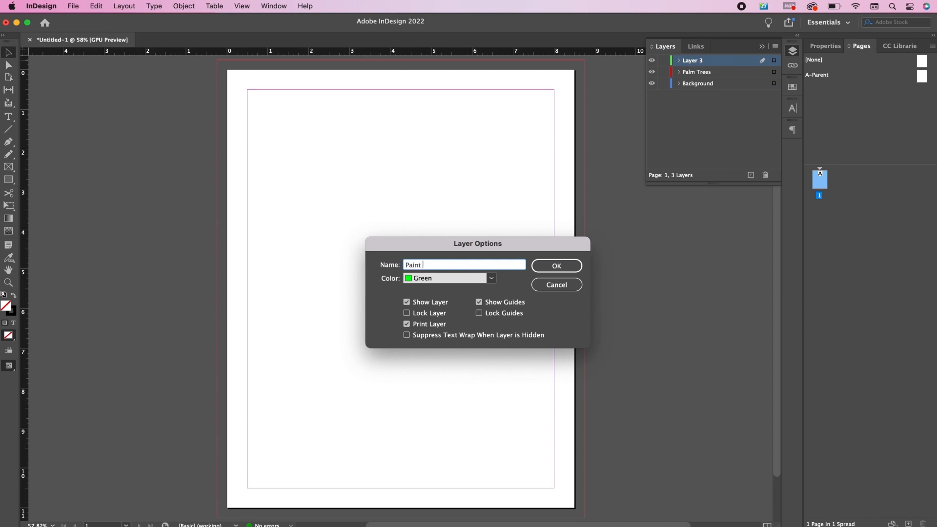
text( Stroke)
key(Return)
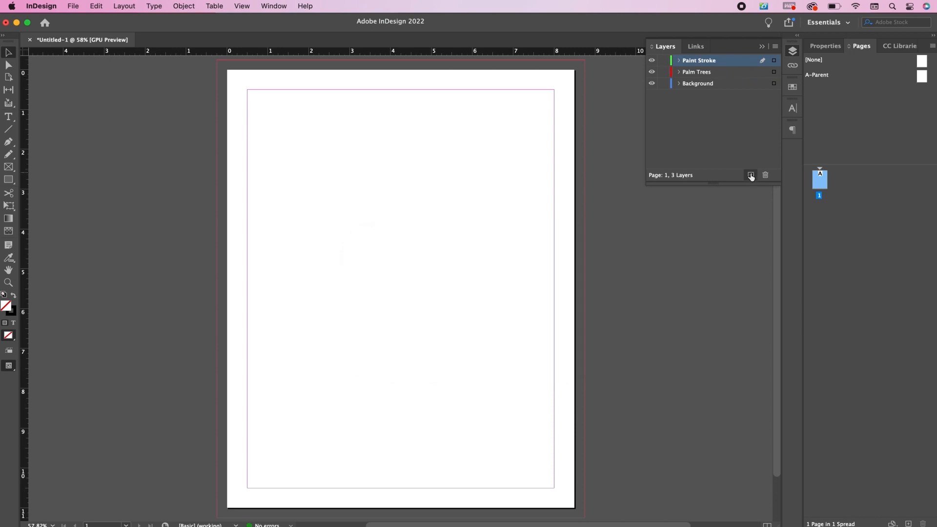
Add a top layer named Type, and lock the Type and Paint Stroke layers
click(752, 176)
double_click(691, 62)
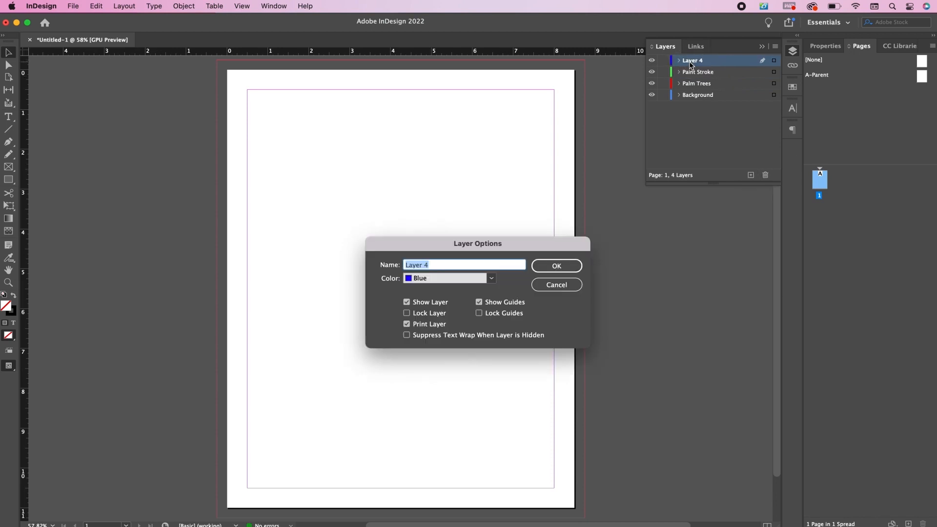
text(Type)
key(Return)
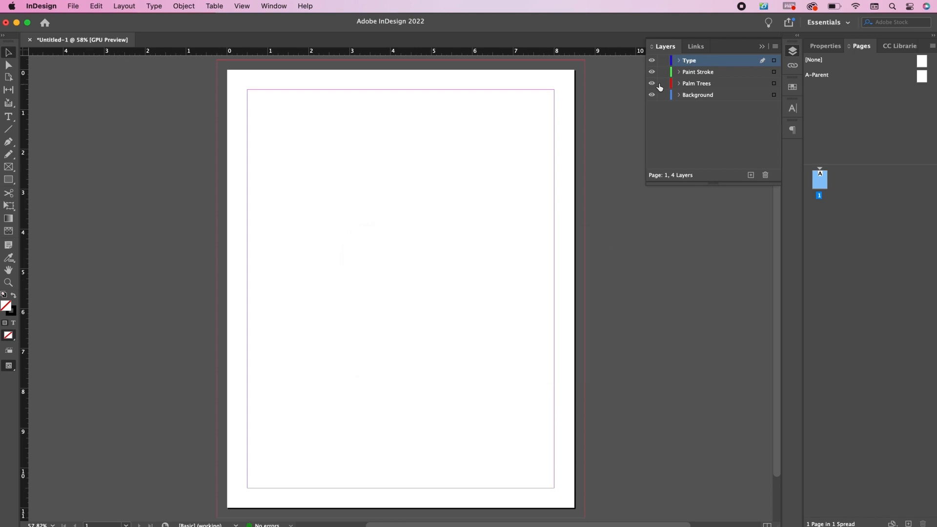
click(664, 60)
click(664, 72)
Add a CMYK process color swatch with C=23, M=16, Y=20, K=1
click(794, 88)
click(776, 86)
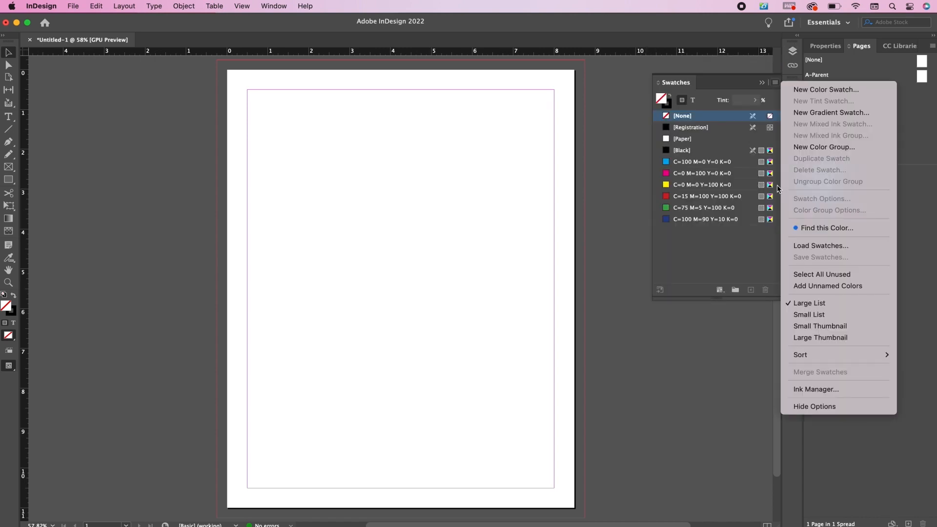
click(810, 91)
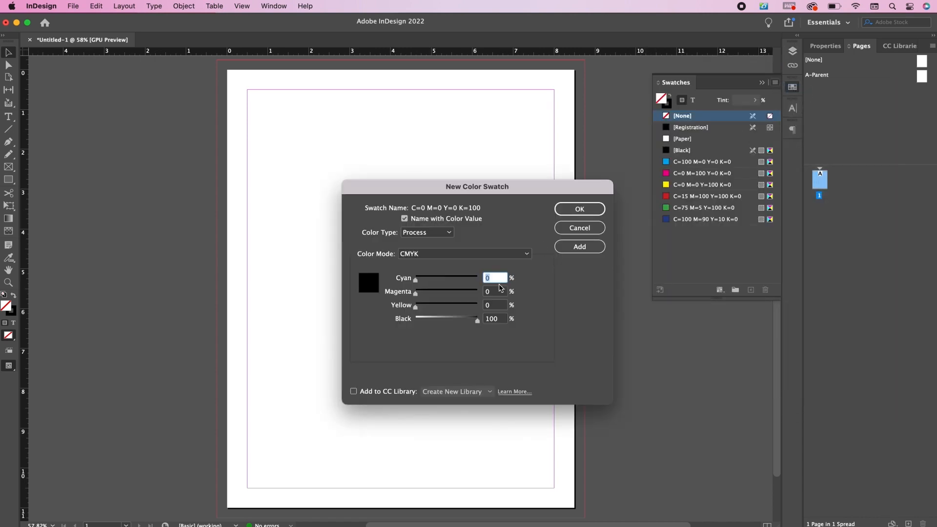
text(23)
click(498, 293)
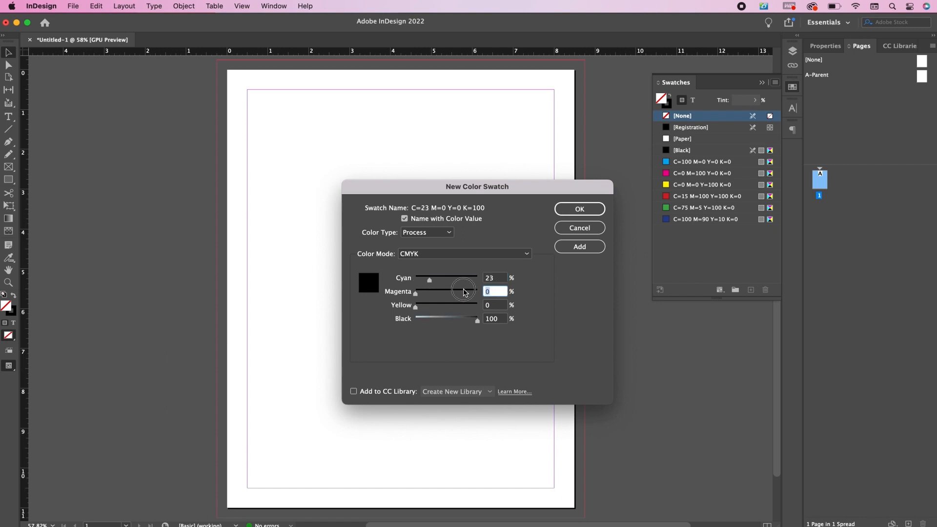
click(499, 307)
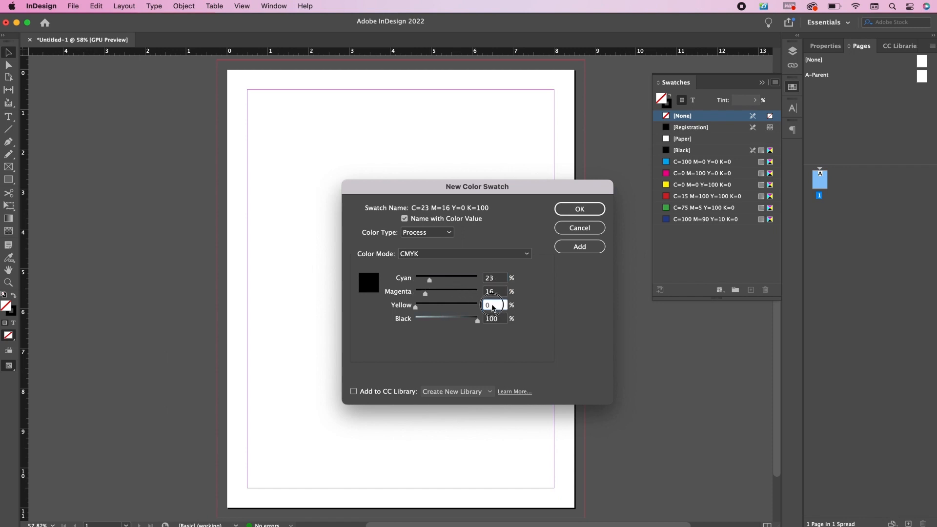
text(20)
click(495, 318)
text(1)
click(579, 246)
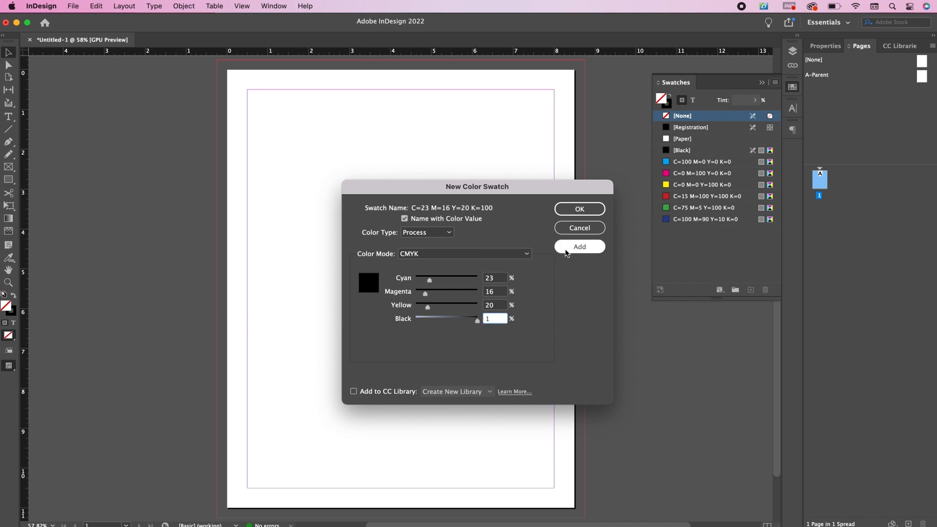
Add a second CMYK color swatch with C=10, M=6, Y=10, K=0
click(499, 277)
text(10)
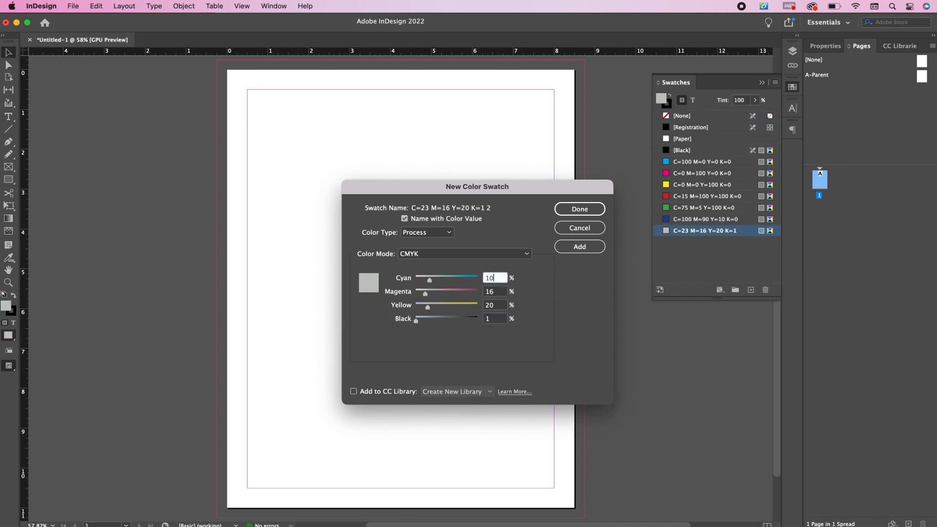
click(496, 292)
text(6)
key(Tab)
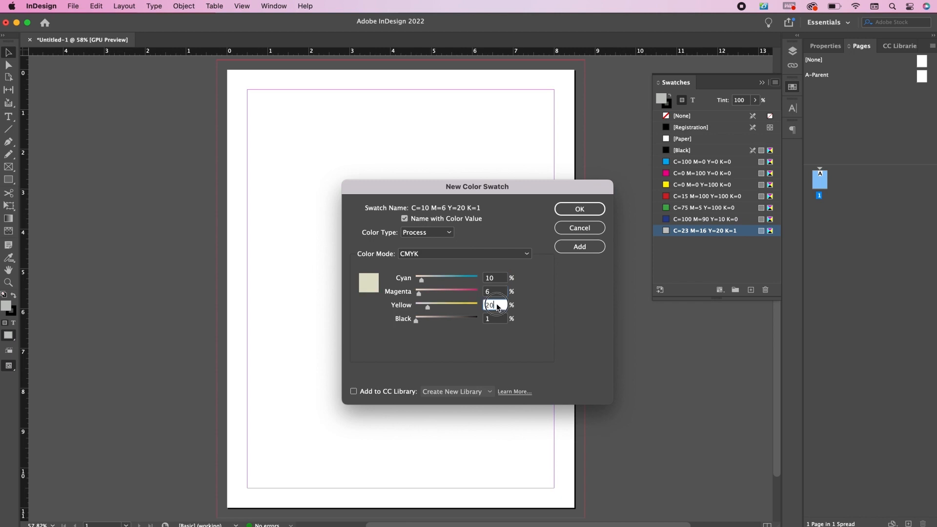
text(10)
key(Tab)
click(578, 247)
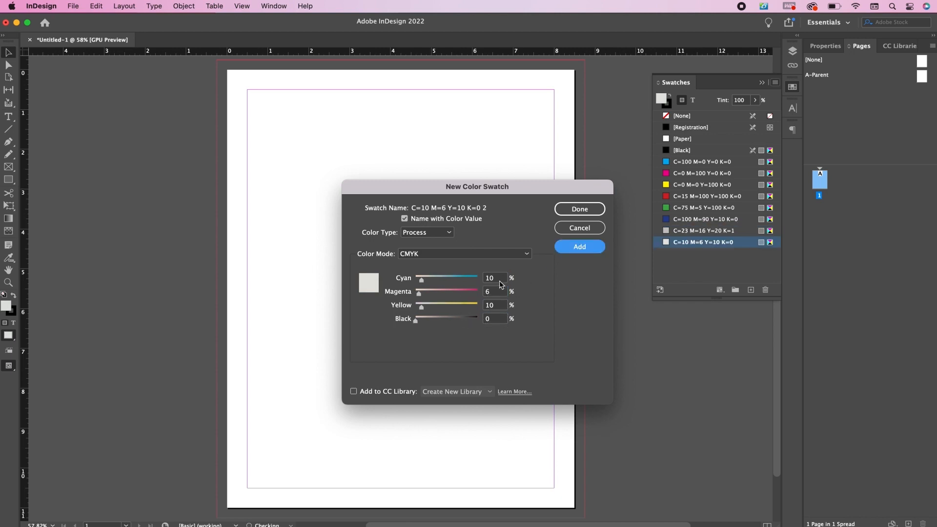
Add a third CMYK color swatch with C=88, M=46, Y=26, K=10 and finish creating color swatches
click(497, 279)
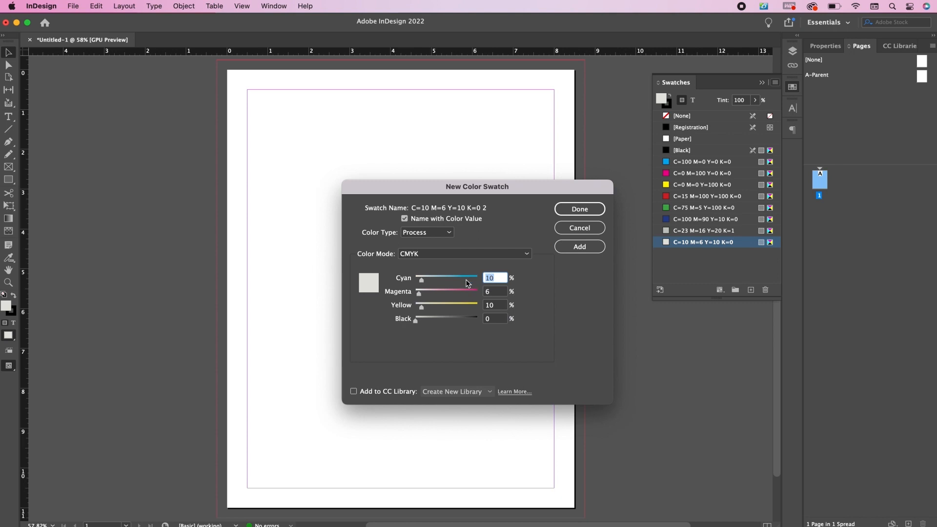
text(88)
click(498, 292)
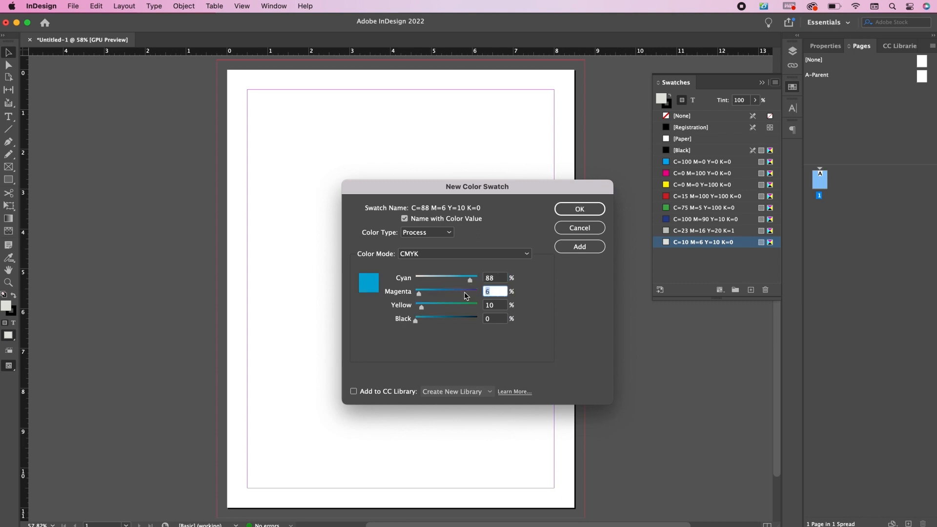
text(46)
click(497, 306)
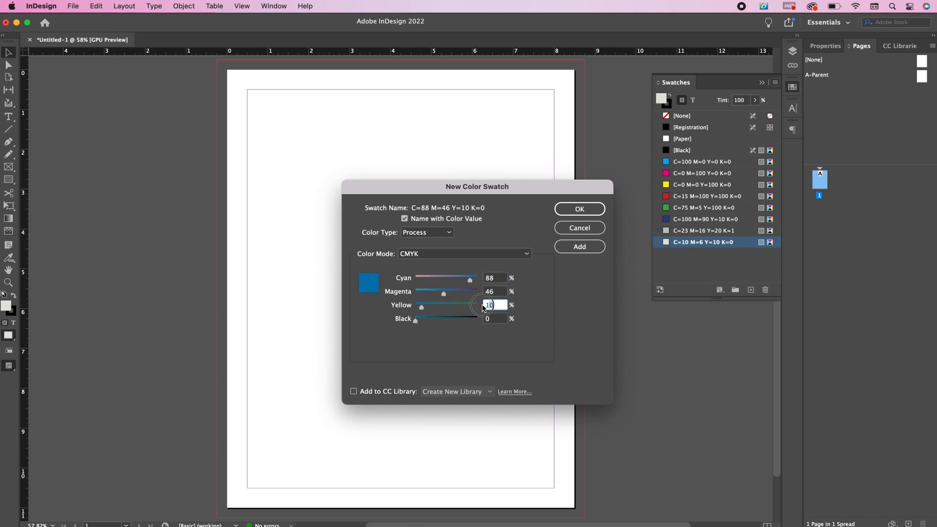
text(26)
click(498, 322)
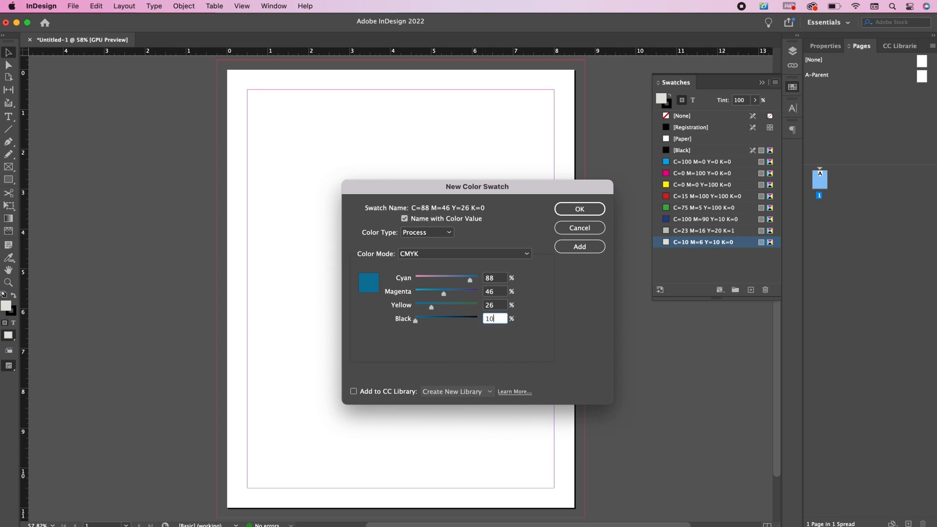
click(570, 253)
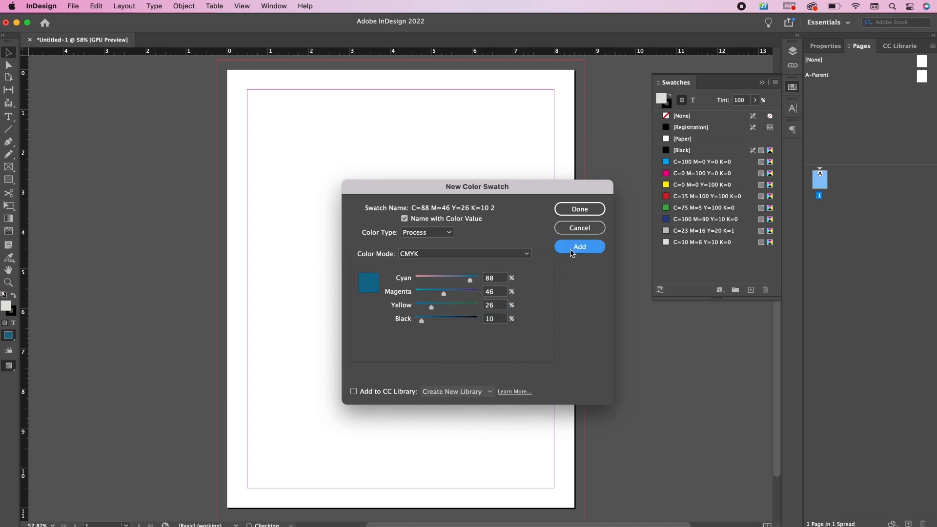
click(577, 210)
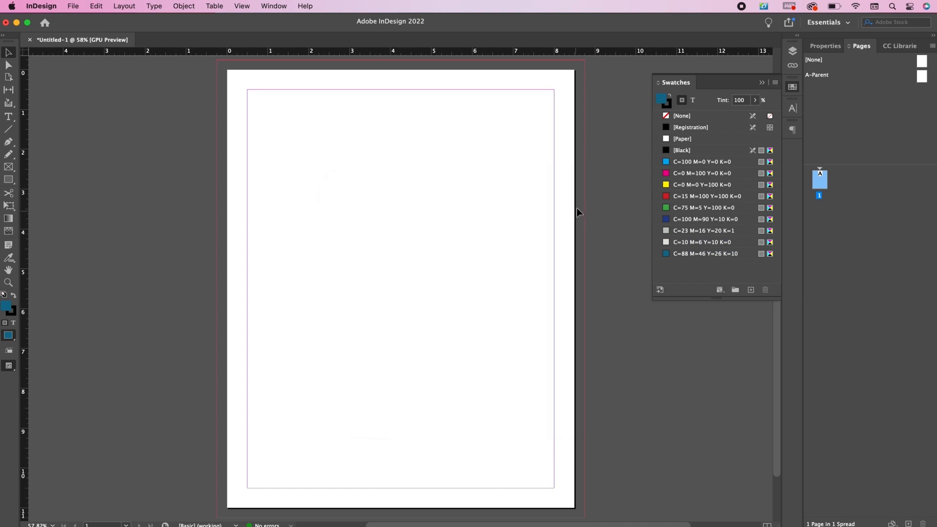
Start a new gradient swatch named Background Gradient with the Radial type
click(776, 83)
click(824, 111)
text(Background Gradient)
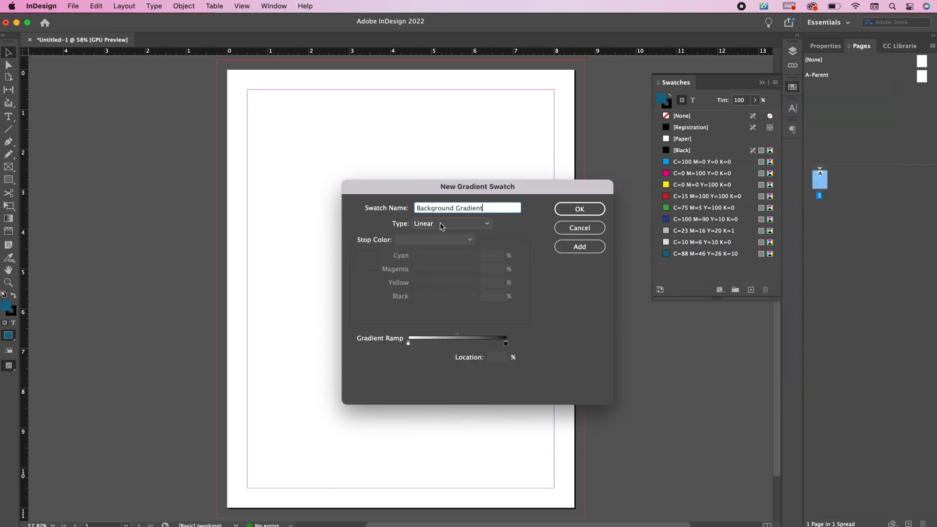
click(441, 225)
click(439, 245)
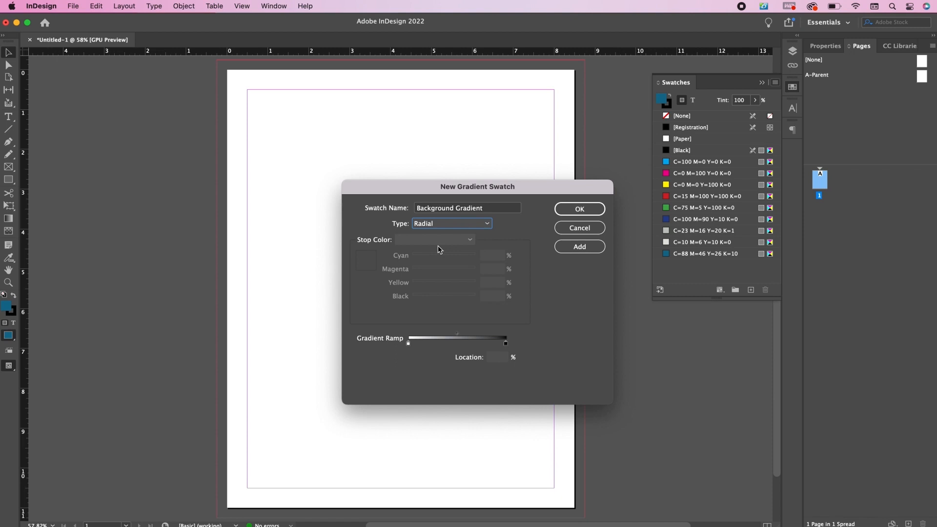
Color the gradient's starting stop with the C=23 M=16 Y=20 K=1 swatch
click(409, 343)
click(435, 240)
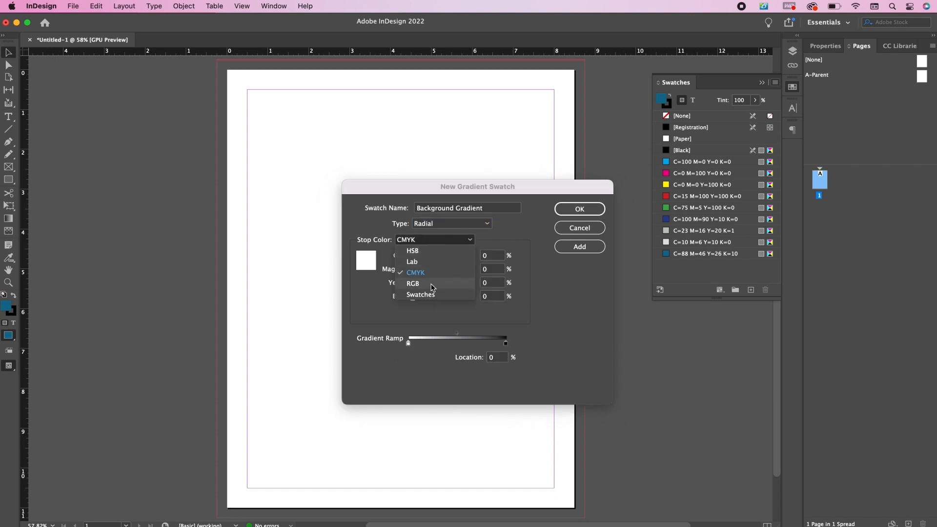
click(432, 294)
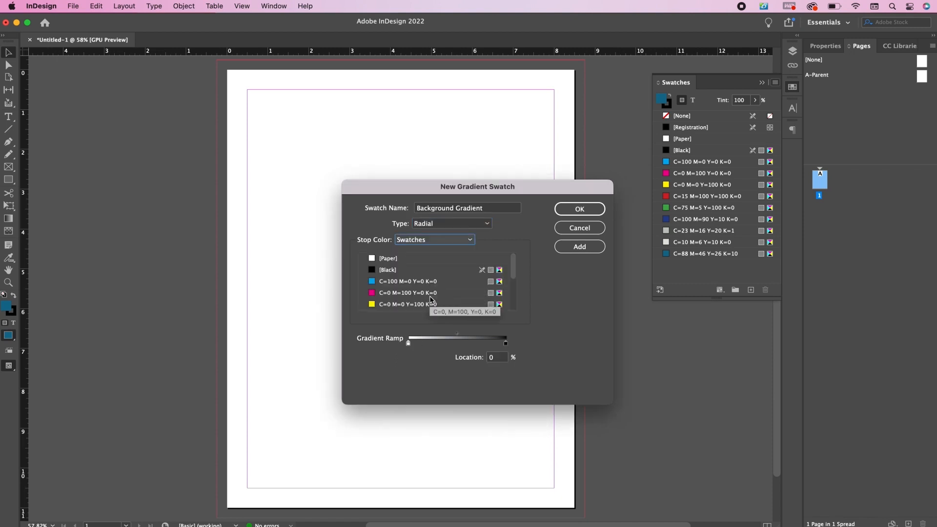
drag(513, 273, 514, 308)
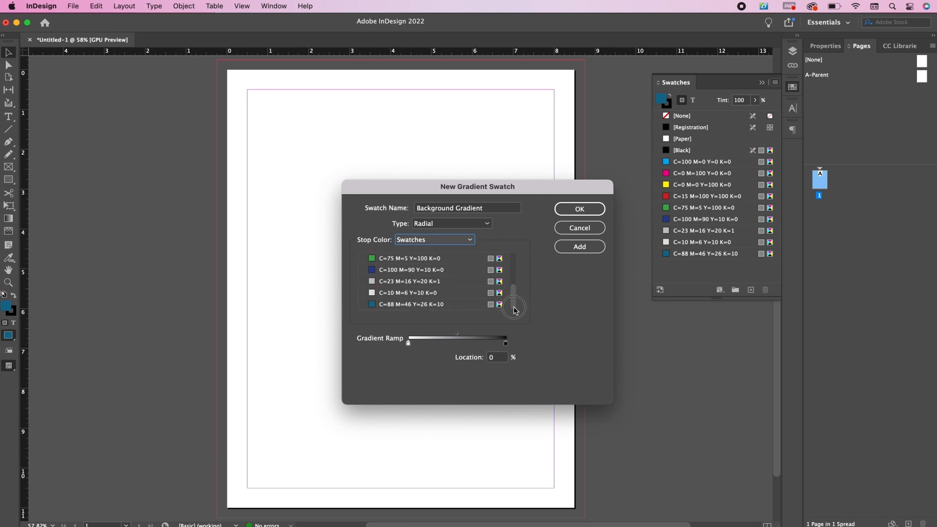
click(427, 285)
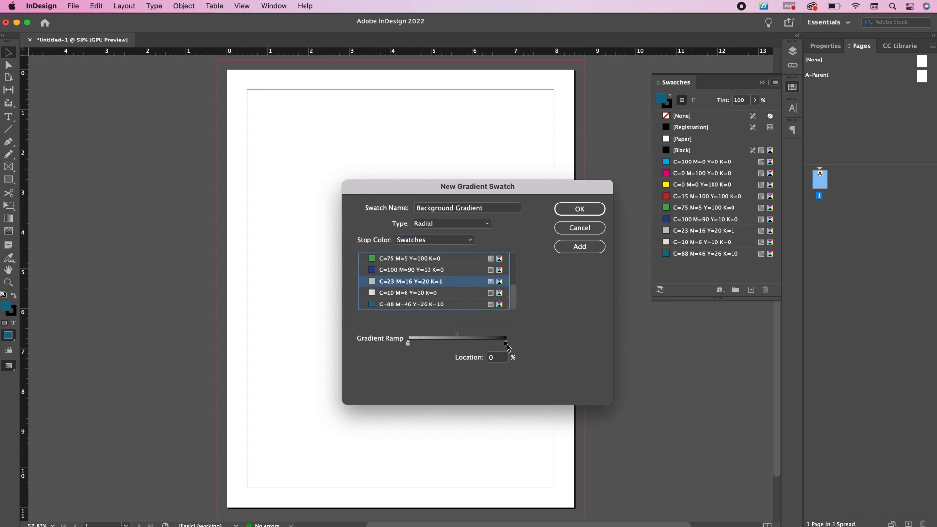
Color the gradient's ending stop with the C=10 M=6 Y=10 K=0 swatch, then add the Background Gradient swatch and finish
click(506, 343)
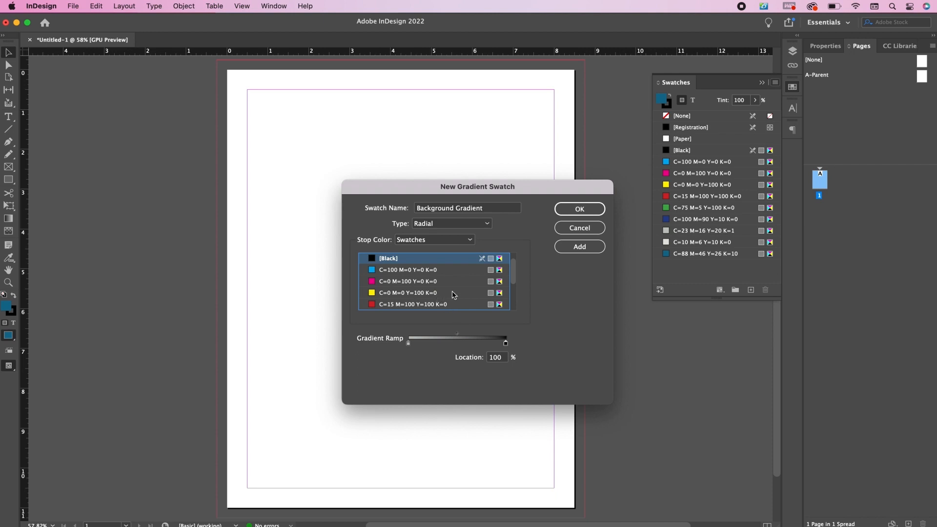
drag(514, 275, 515, 299)
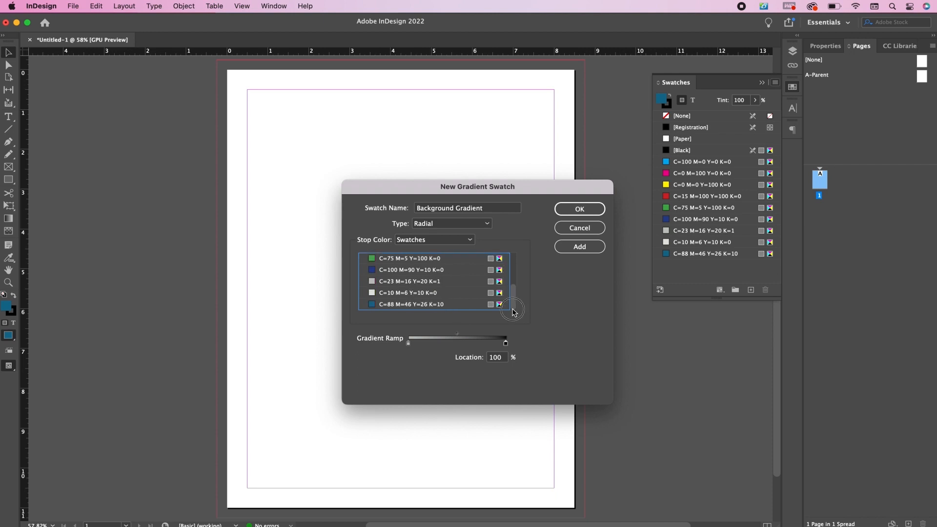
click(443, 295)
click(586, 247)
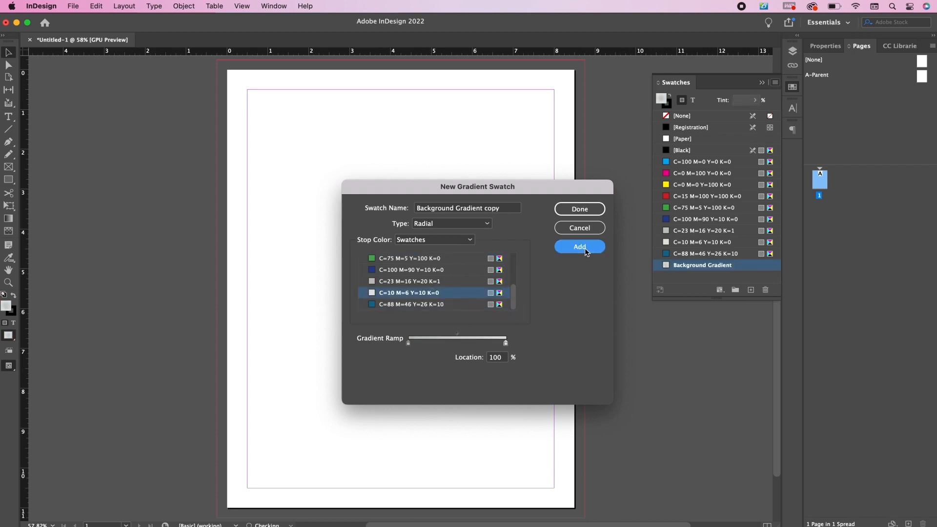
click(579, 210)
On the Background layer, draw a rectangular frame covering the whole page out to the bleed edges
click(792, 50)
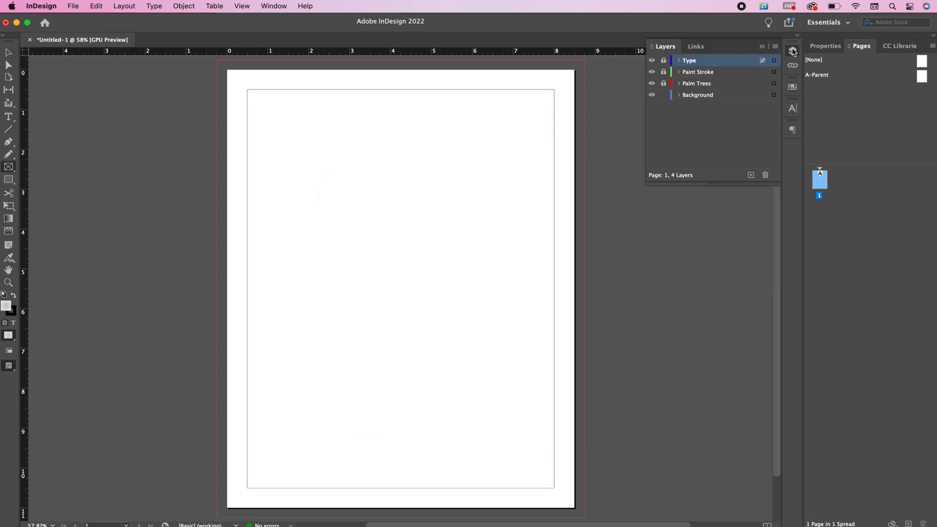
click(697, 95)
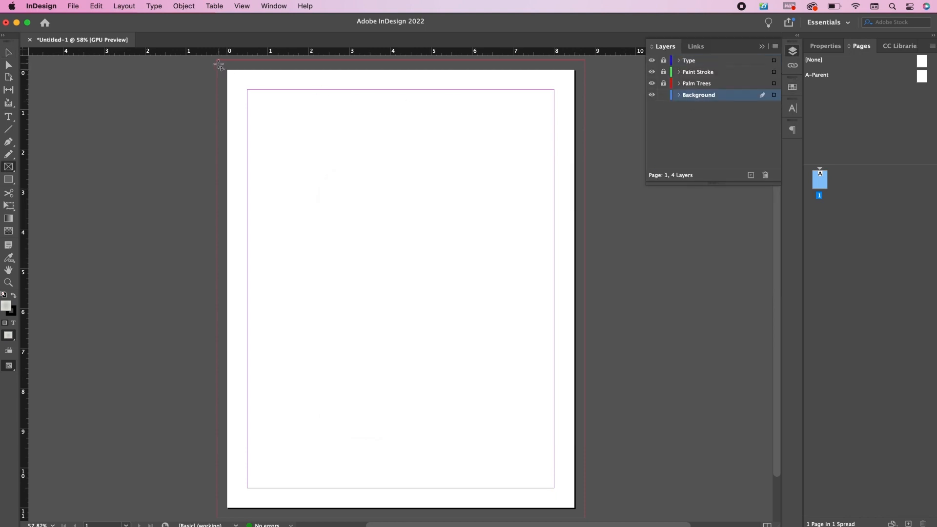
drag(217, 61, 585, 518)
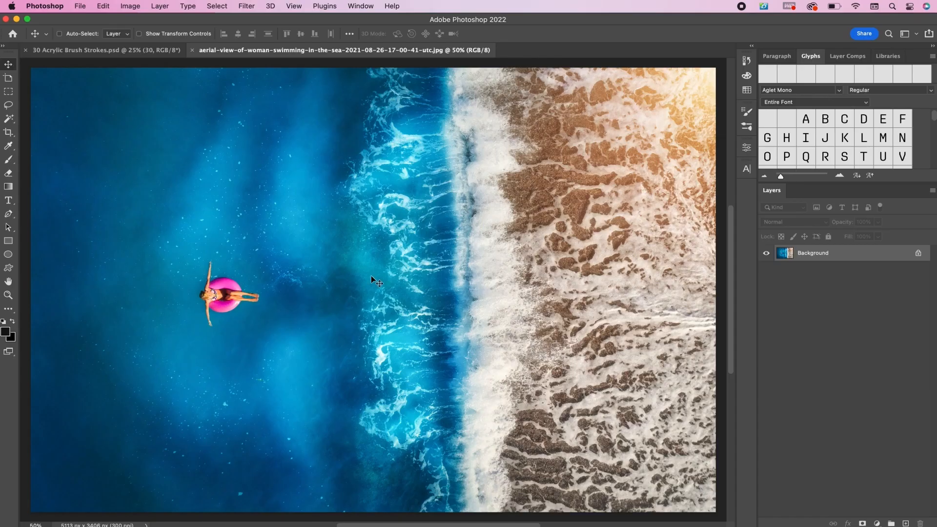
In Photoshop, convert the aerial sea photo to CMYK Color and save it as a TIFF copy
key(super+minus)
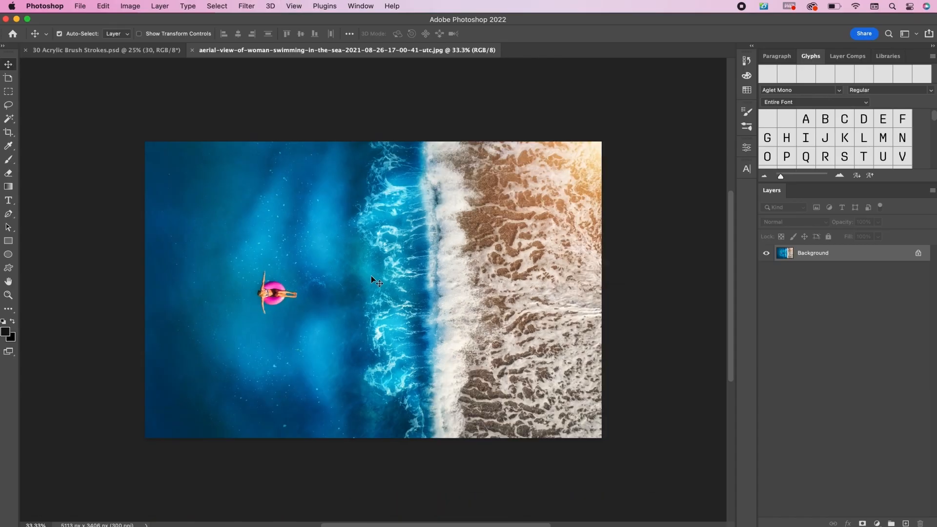
click(130, 5)
mouse_move(134, 22)
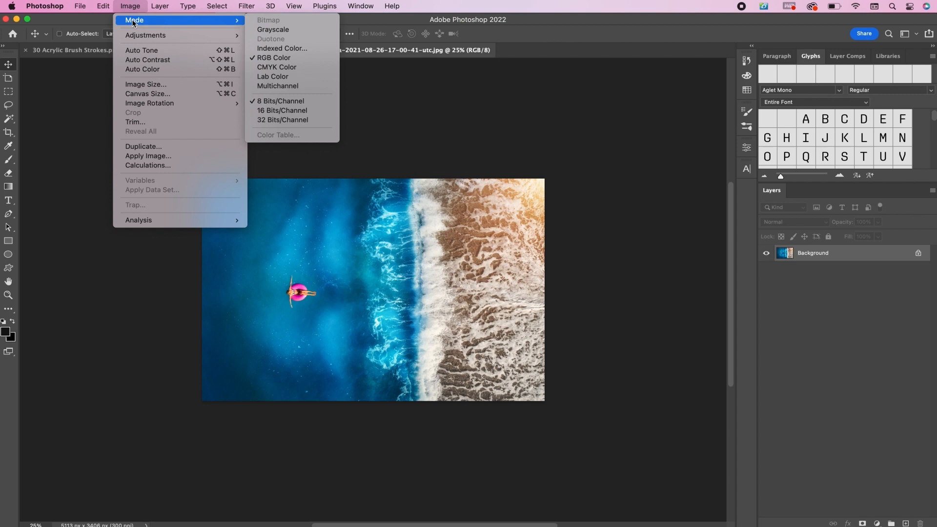
click(262, 67)
click(464, 242)
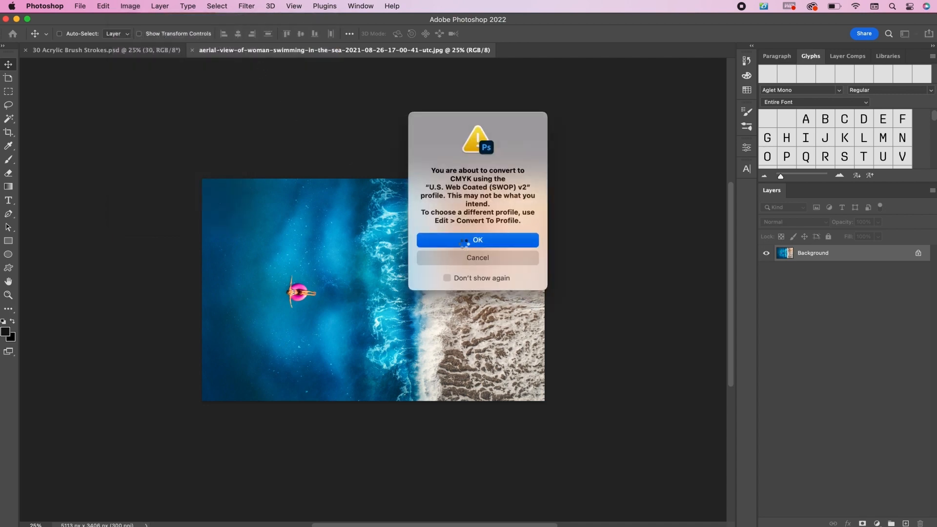
click(79, 6)
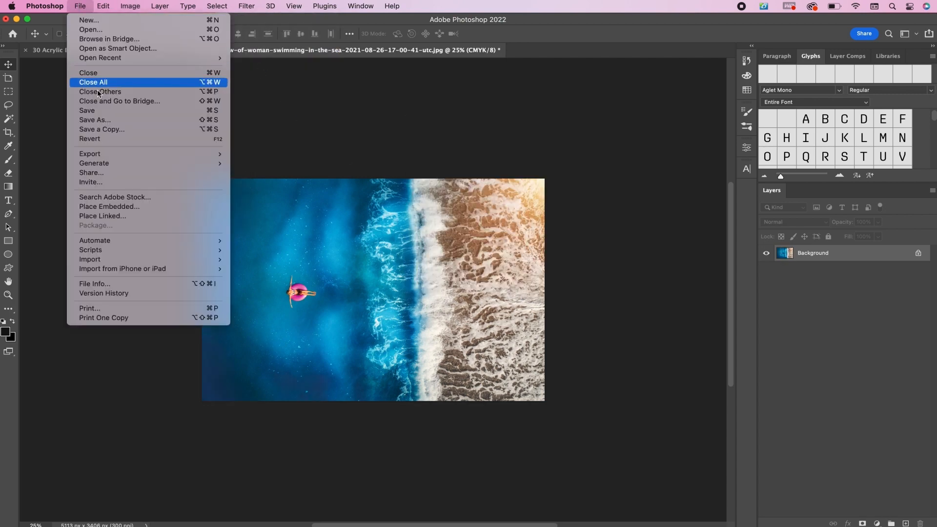
click(100, 121)
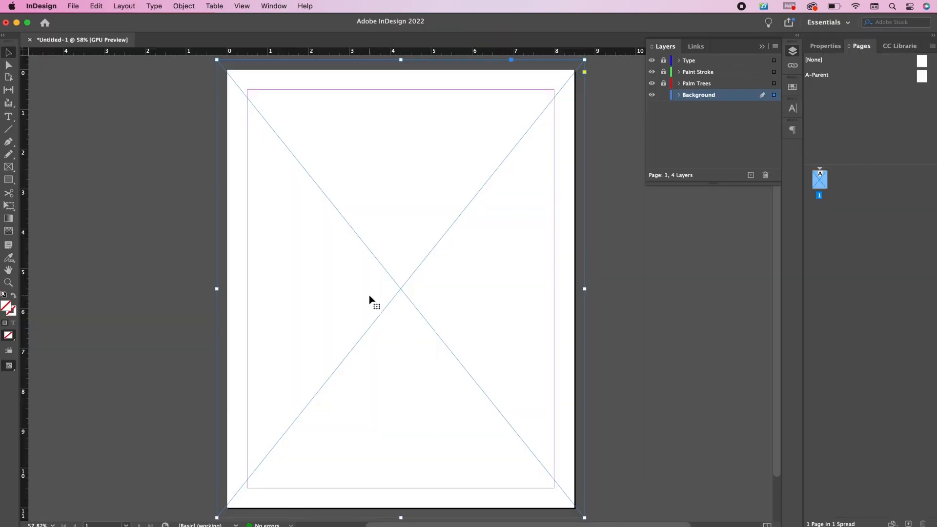
Back in InDesign, place the aerial sea TIFF in the background frame and rotate the image a quarter turn clockwise
key(super+d)
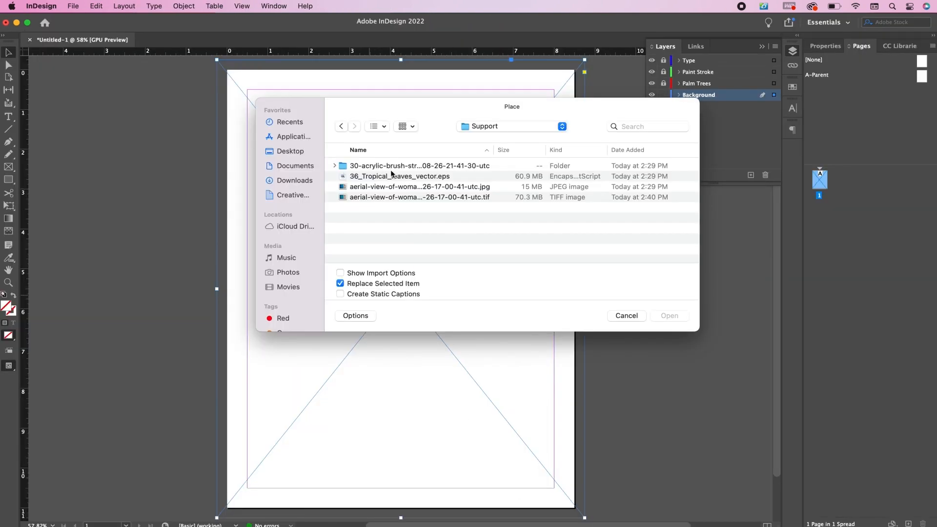
double_click(387, 197)
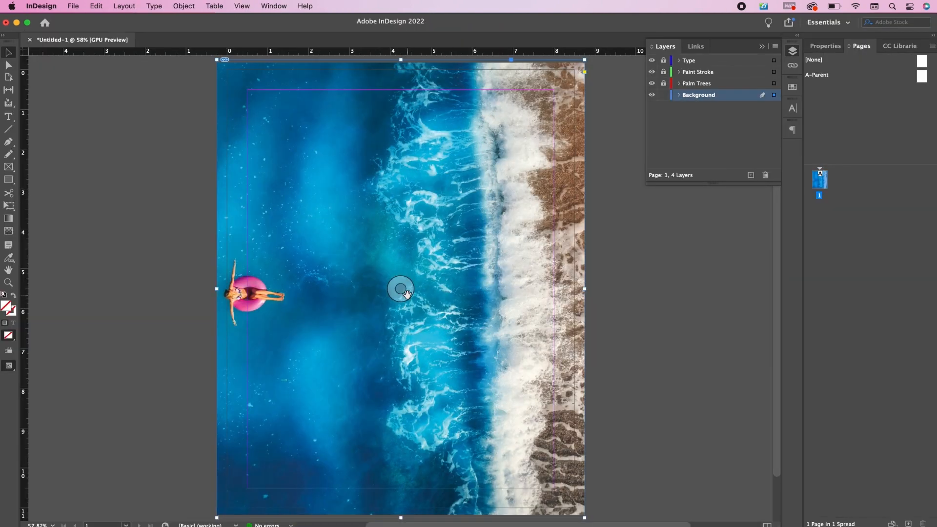
key(super+minus)
key(super+minus)
key(super+minus)
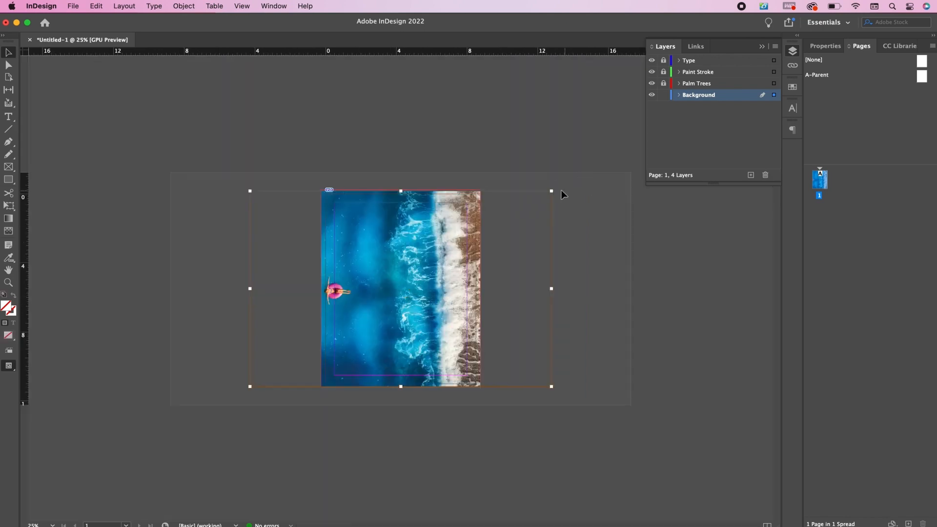
drag(554, 188, 486, 403)
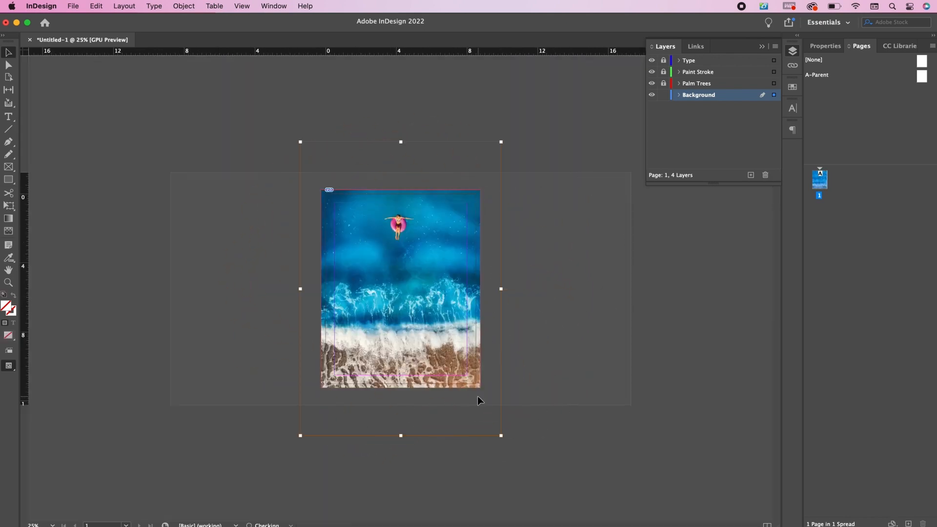
Reposition the photo lower within its frame, tilt it slightly counterclockwise, and nudge it upward
drag(420, 269, 426, 303)
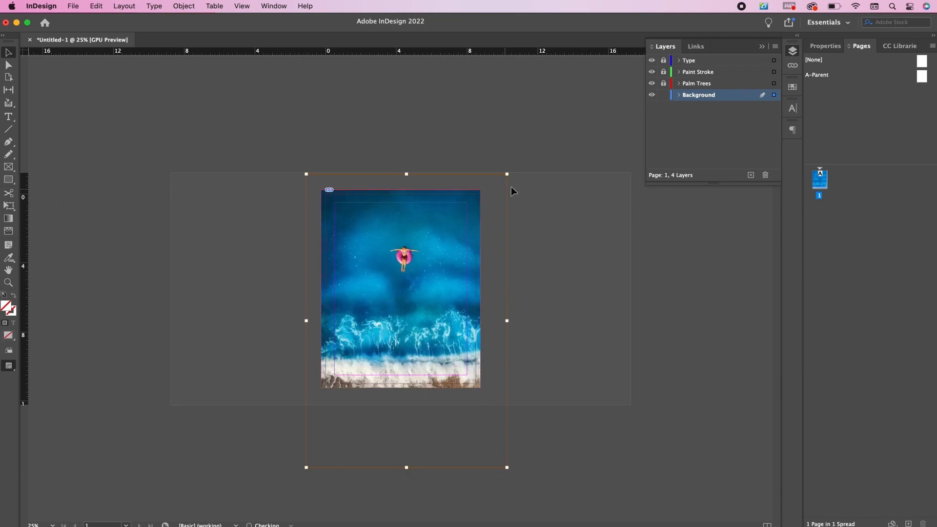
drag(511, 172, 481, 157)
key(shift+Up)
key(shift+Up)
key(shift+Up)
key(shift+Up)
key(shift+Up)
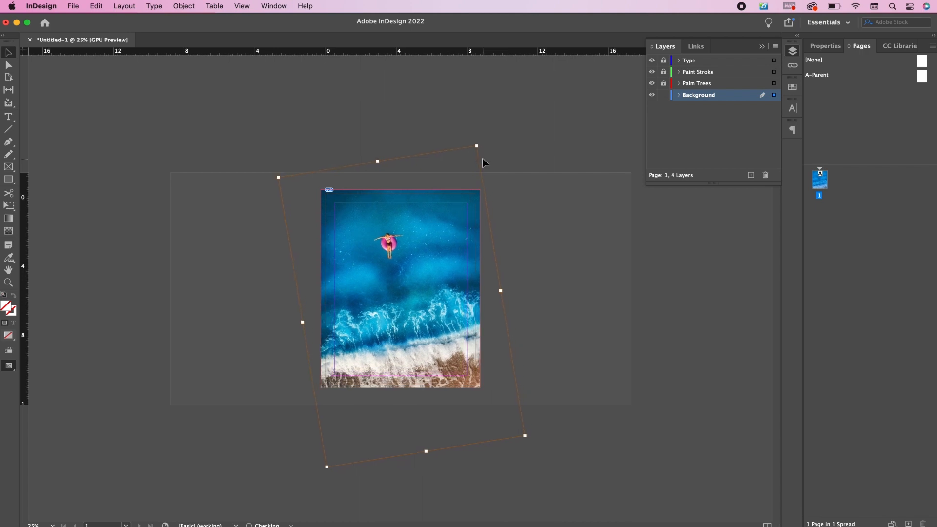
Draw a rectangle filled with Background Gradient over the photo, covering the page out to the bleed edges
click(534, 309)
key(super+equal)
key(m)
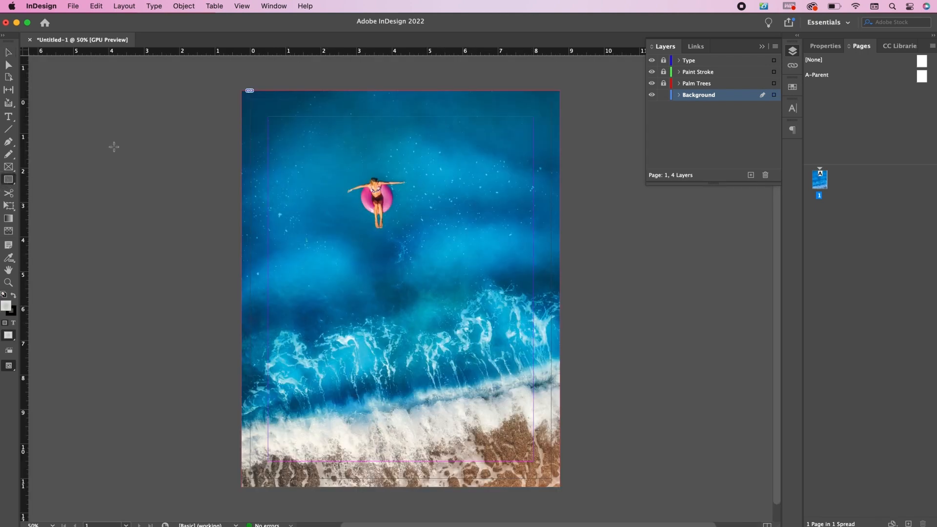
mouse_move(242, 91)
mouse_down()
mouse_move(397, 372)
mouse_move(523, 449)
mouse_move(561, 487)
mouse_up()
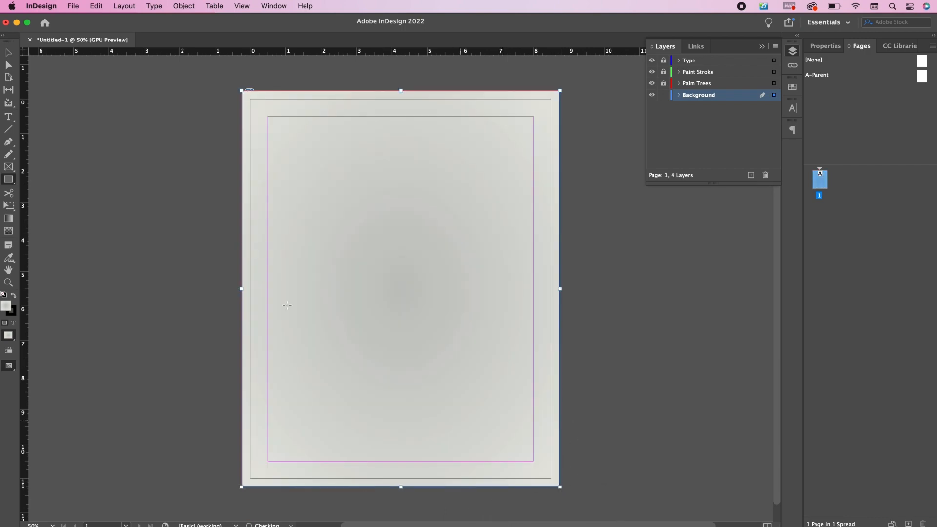
key(v)
Switch to the Essentials Classic workspace and collapse the expanded page list
click(848, 22)
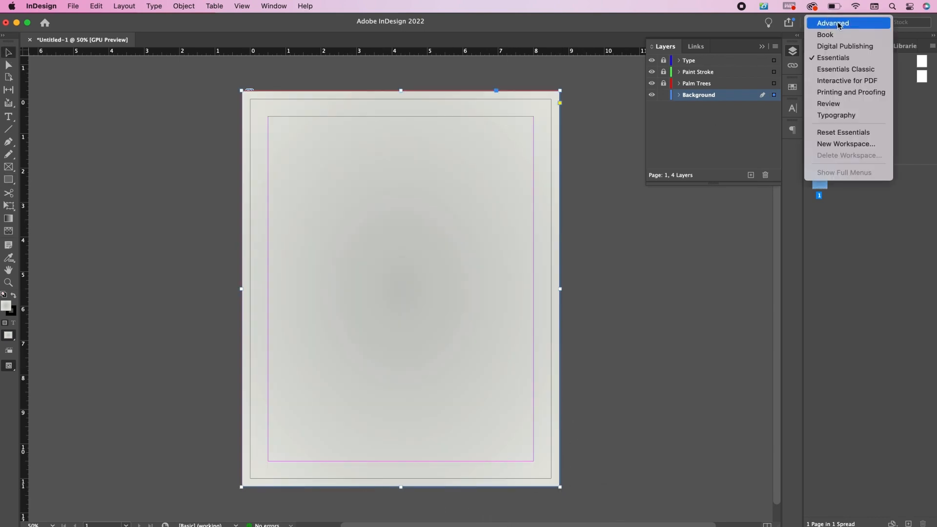
click(848, 70)
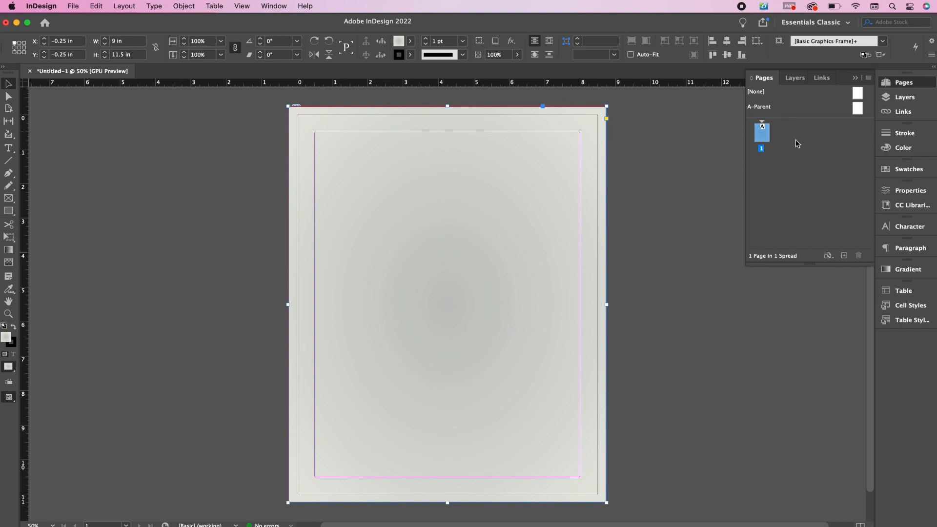
click(855, 78)
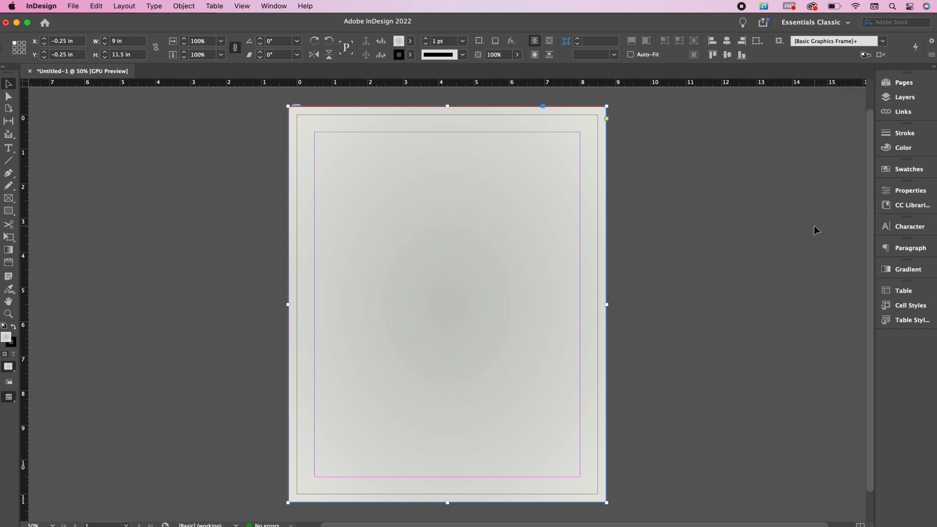
Set the gradient rectangle's stroke to None, keeping the fill as the active color
click(909, 169)
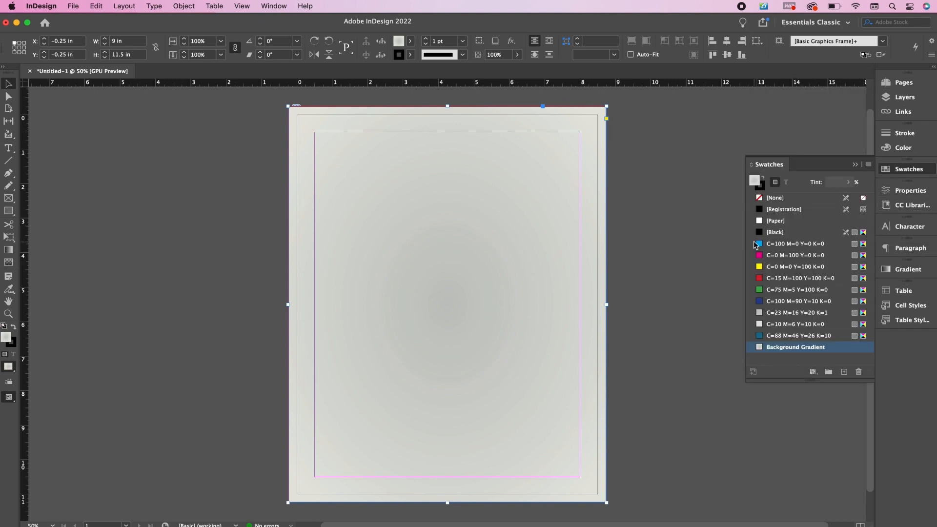
click(763, 189)
click(770, 198)
key(x)
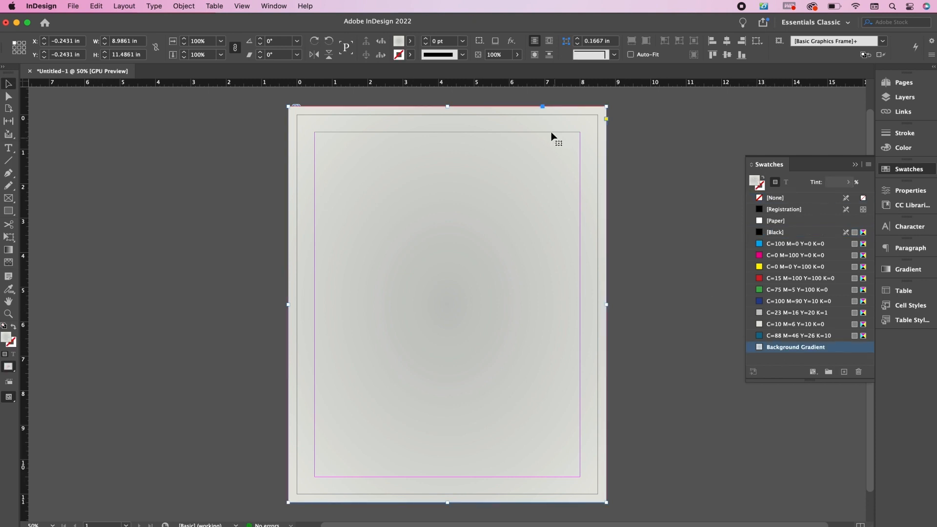
Apply a Transparency effect to the gradient rectangle with Screen blending mode and 90% opacity
click(512, 41)
click(601, 160)
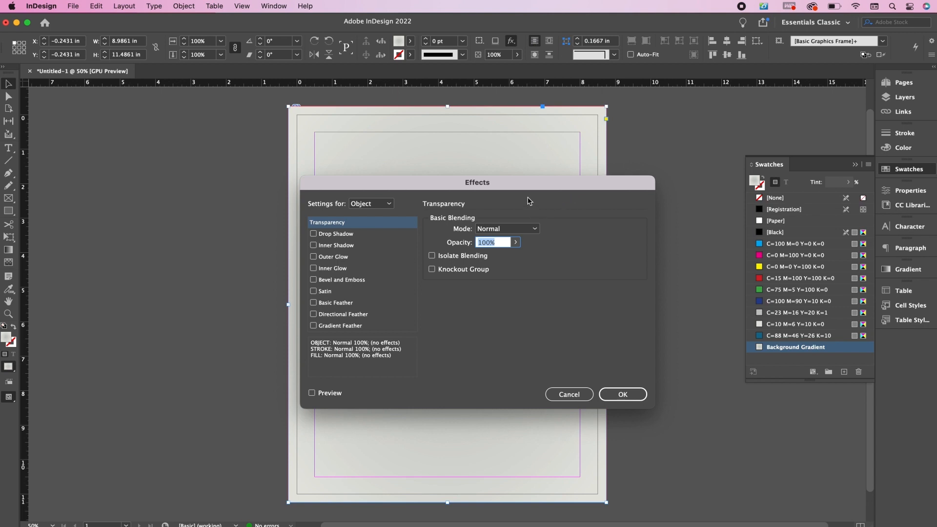
click(512, 228)
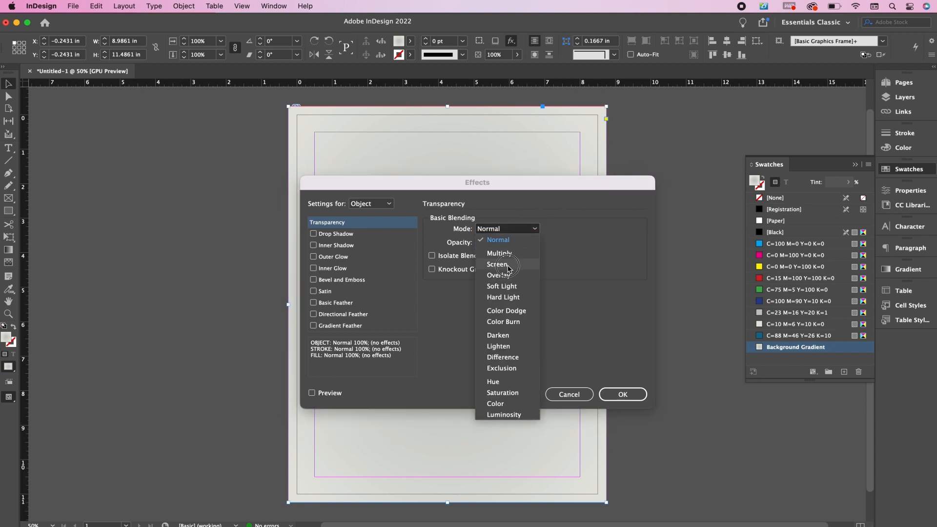
click(485, 248)
double_click(484, 247)
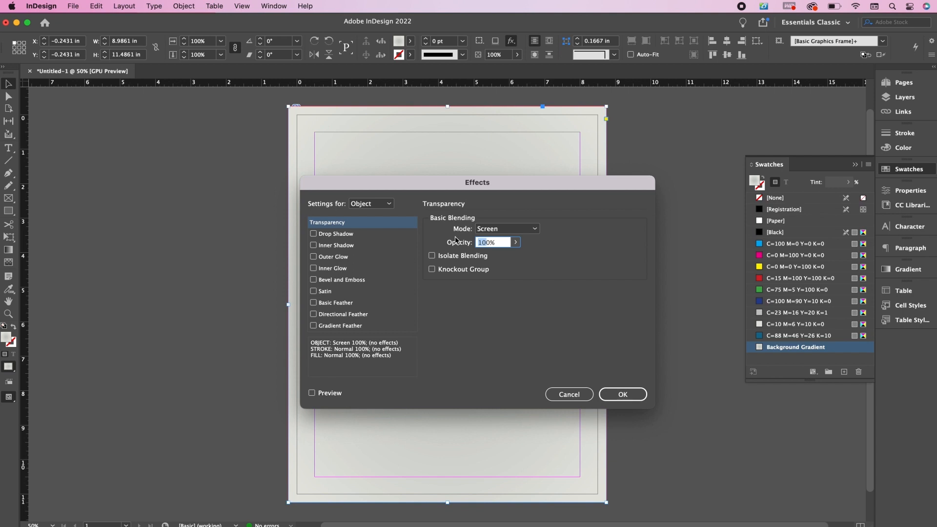
text(90%)
click(333, 394)
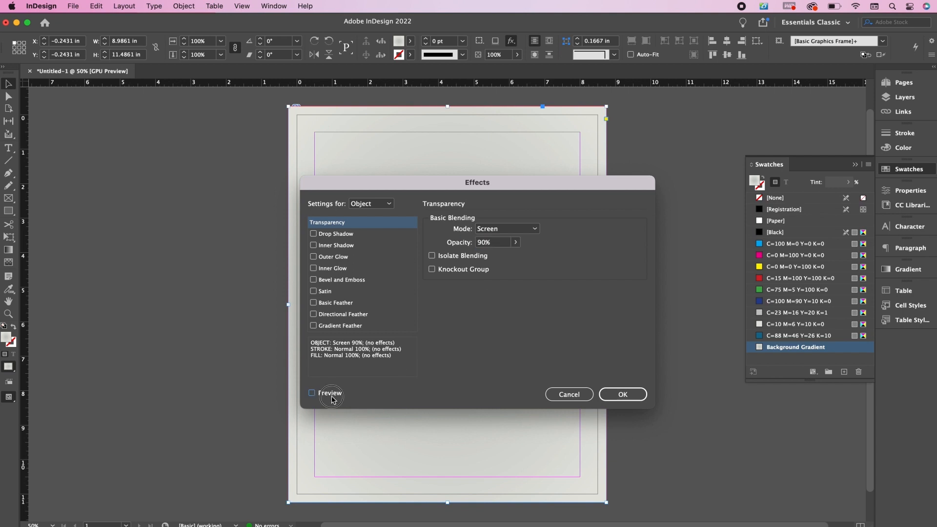
click(627, 395)
click(690, 416)
In Photoshop, close the aerial sea TIFF and delete every brush stroke group except group 7 from the acrylic strokes file
key(super+Tab)
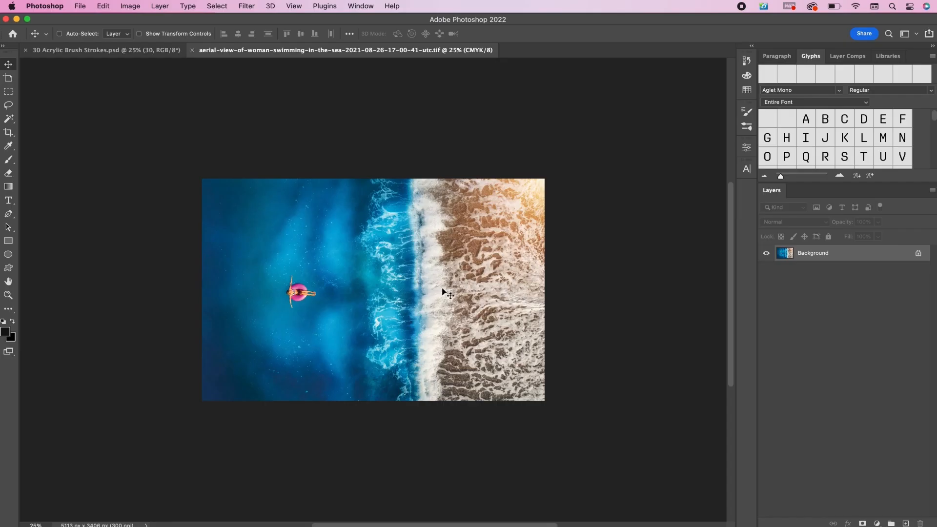
click(194, 52)
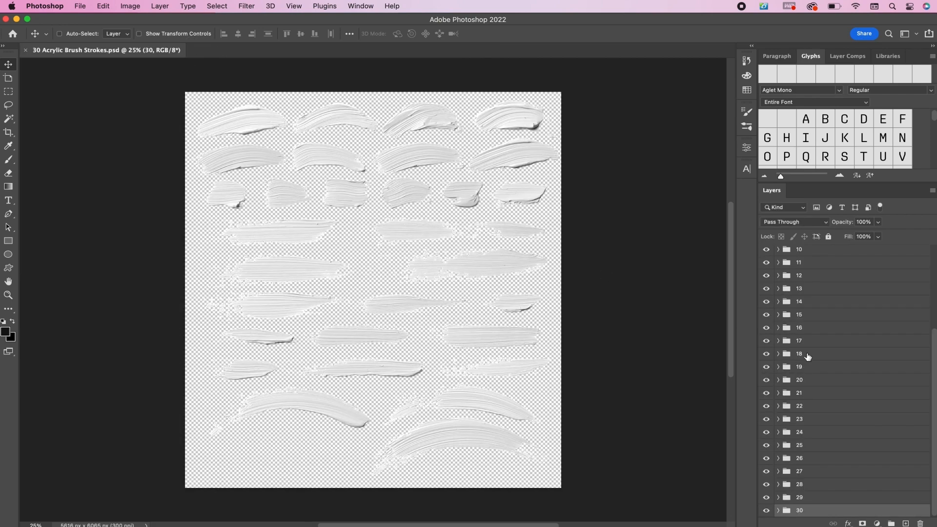
scroll(844, 390, up, 3)
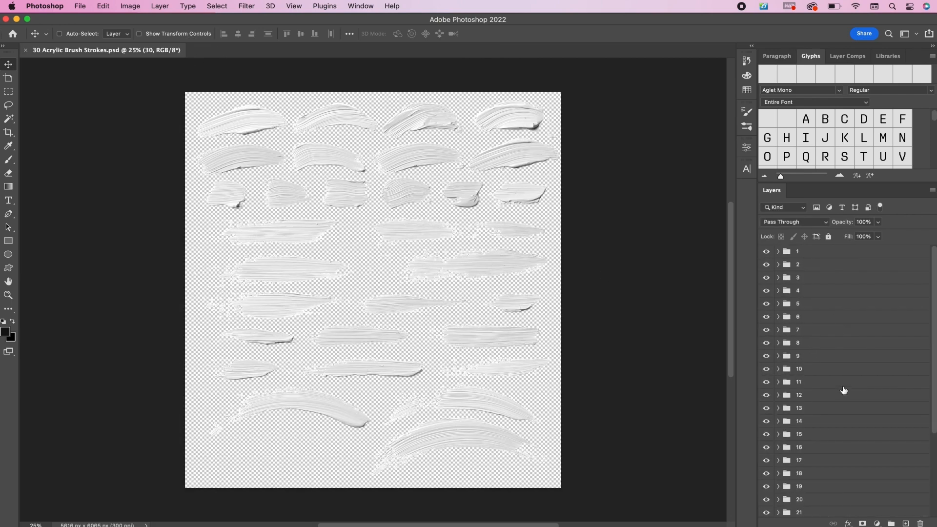
shift+click(818, 348)
key(Delete)
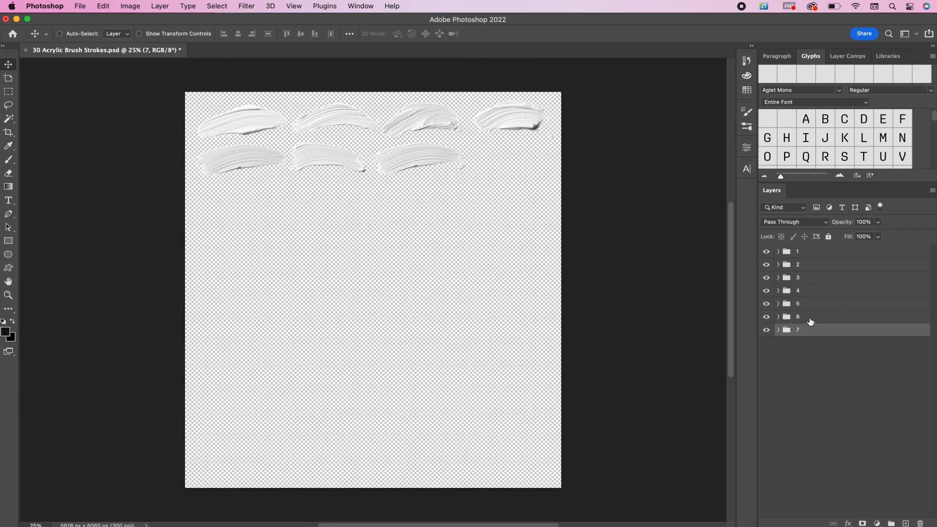
shift+click(802, 253)
key(Delete)
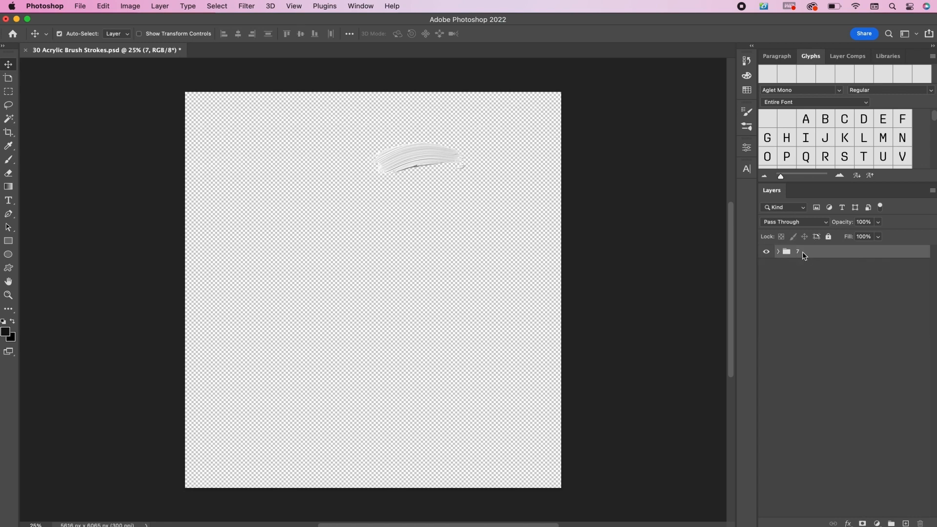
Transform brush stroke group 7 by enlarging it and rotating it upright to span most of the canvas height
key(ctrl+t)
mouse_move(497, 149)
mouse_down()
mouse_move(471, 224)
mouse_move(427, 235)
mouse_move(438, 236)
mouse_move(555, 457)
mouse_up()
key(Return)
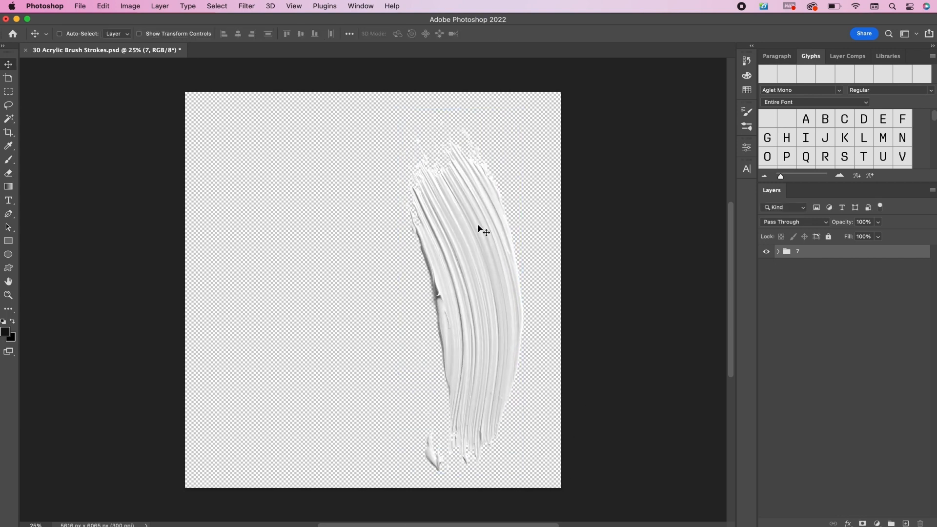
Crop away part of the empty canvas beside the left edge of the brush stroke
key(c)
drag(181, 283, 281, 291)
click(559, 34)
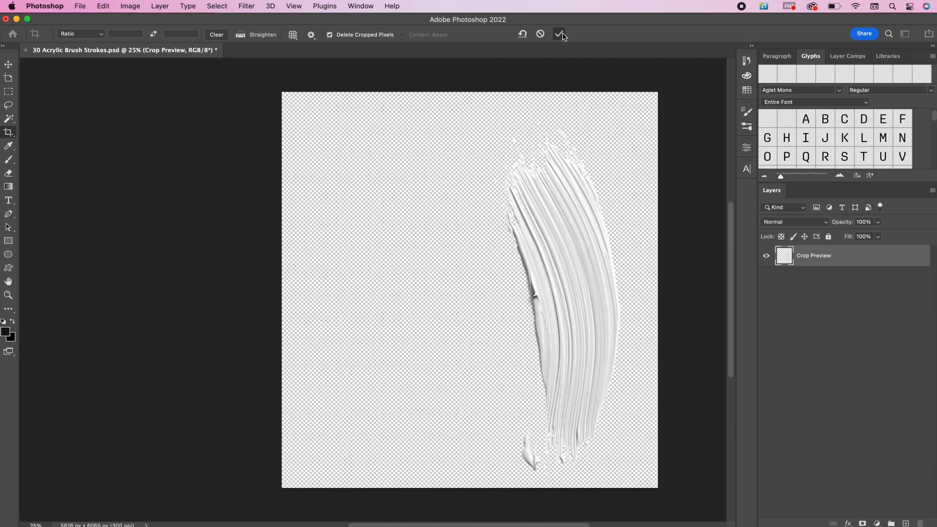
Convert the cropped brush stroke document to CMYK color mode, accepting the conversion prompts
click(130, 6)
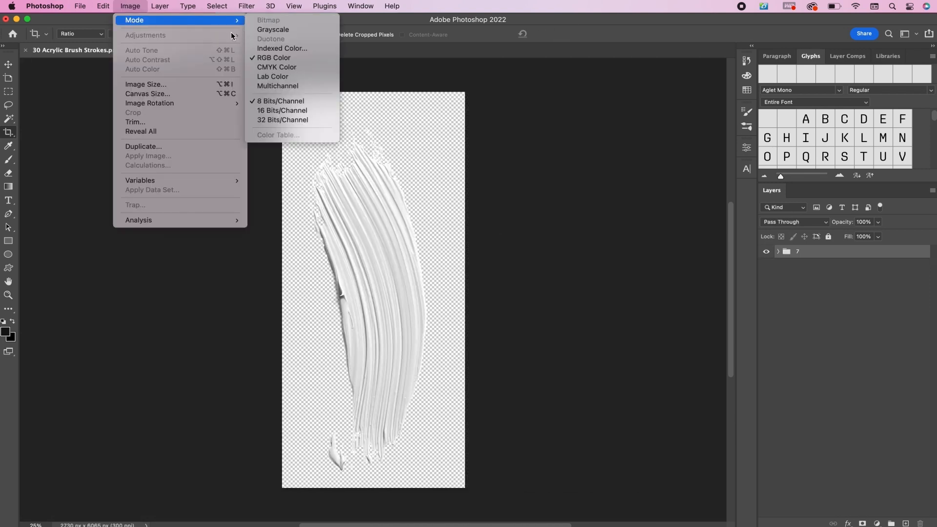
click(277, 67)
click(452, 233)
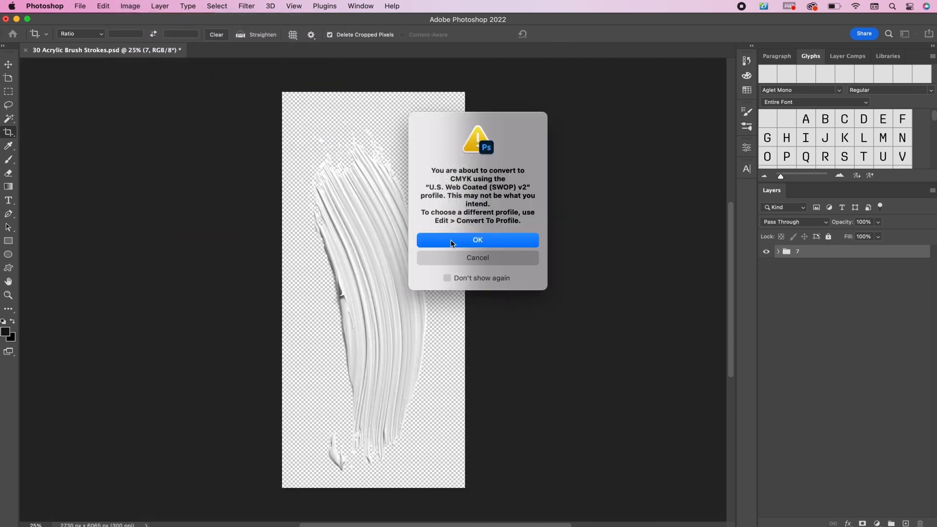
click(449, 239)
Hide the CHANGE COLOUR layer inside group 7 and place the aerial sea TIFF as a linked image above layer 7
click(778, 251)
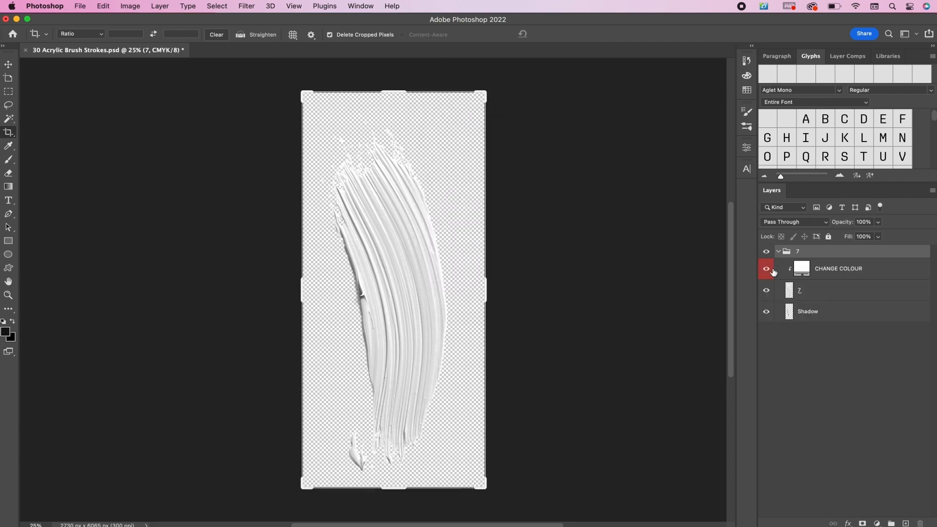
click(818, 293)
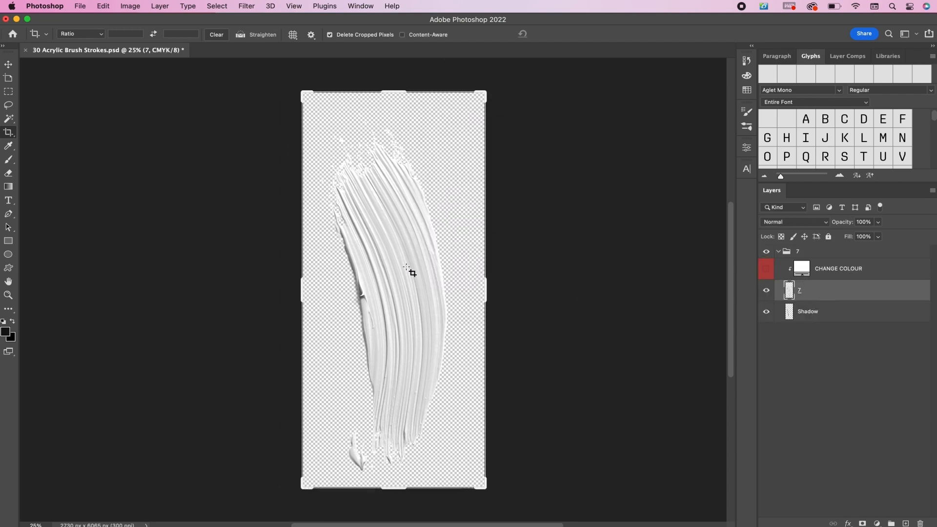
click(79, 7)
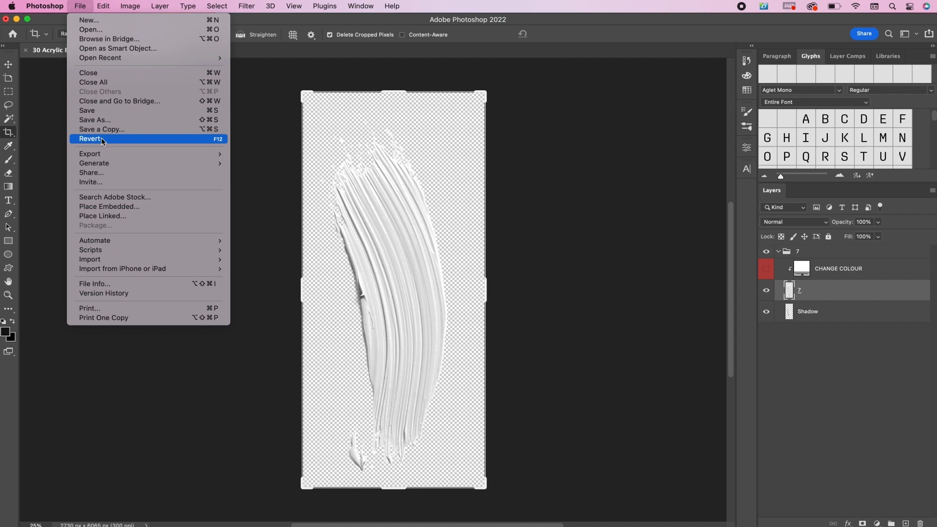
click(118, 218)
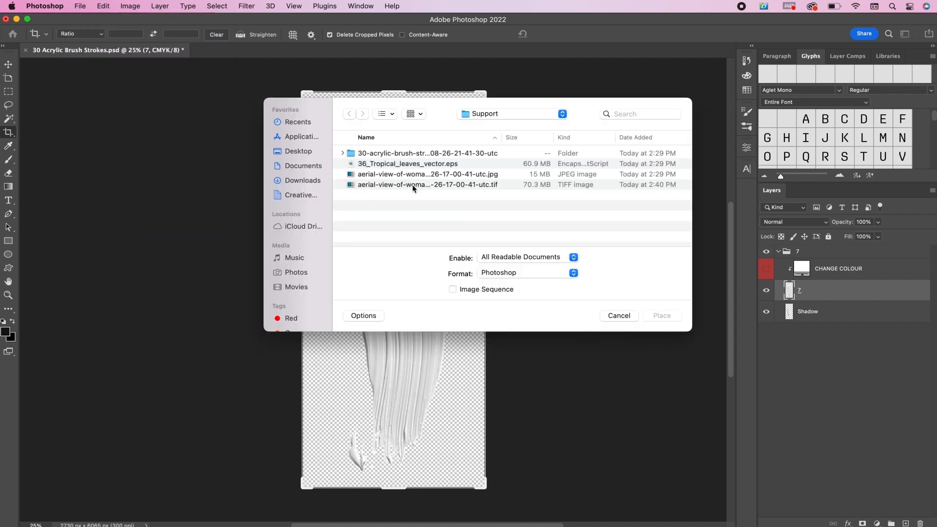
double_click(413, 185)
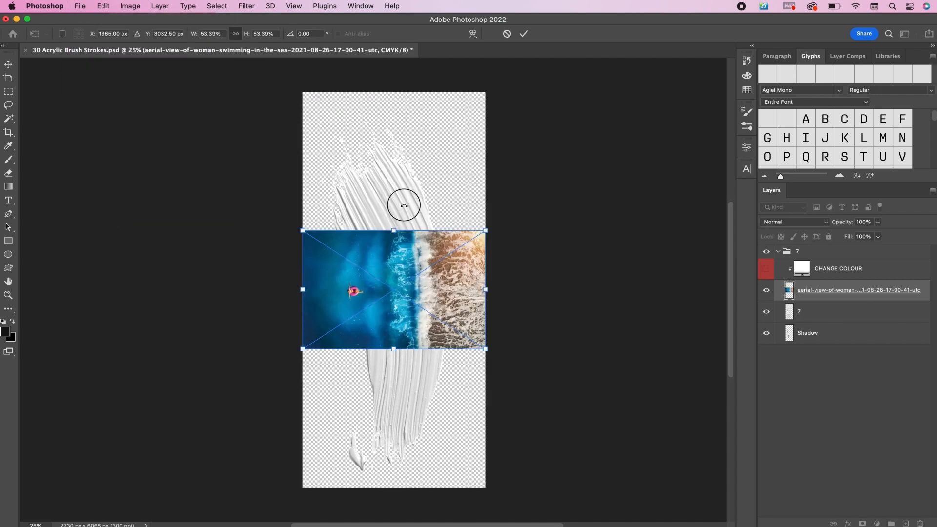
Rotate the placed sea photo upright with the beach at the bottom and enlarge it to cover the whole canvas
drag(404, 206, 454, 303)
drag(466, 372, 604, 446)
drag(323, 211, 200, 116)
drag(452, 301, 453, 308)
key(Return)
key(c)
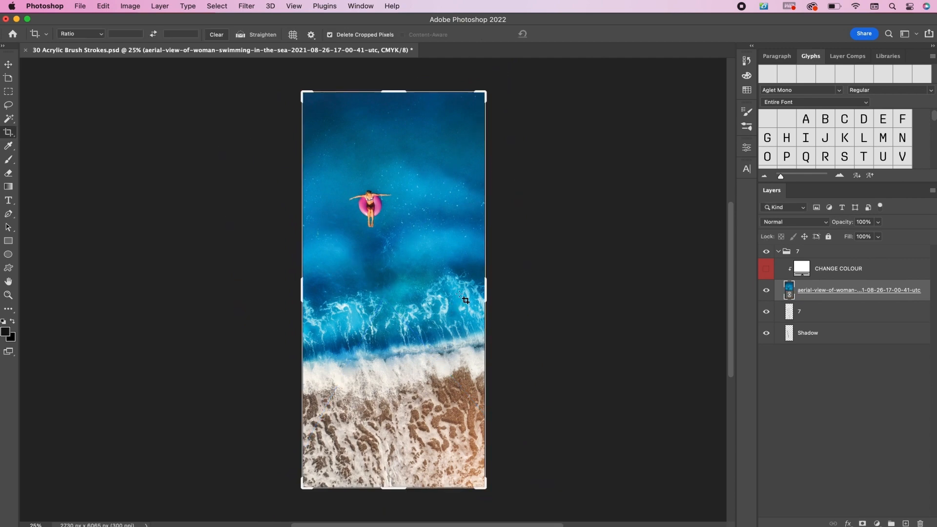
Set the sea photo layer's blending mode to Multiply and clip it to the brush stroke layer below
click(780, 222)
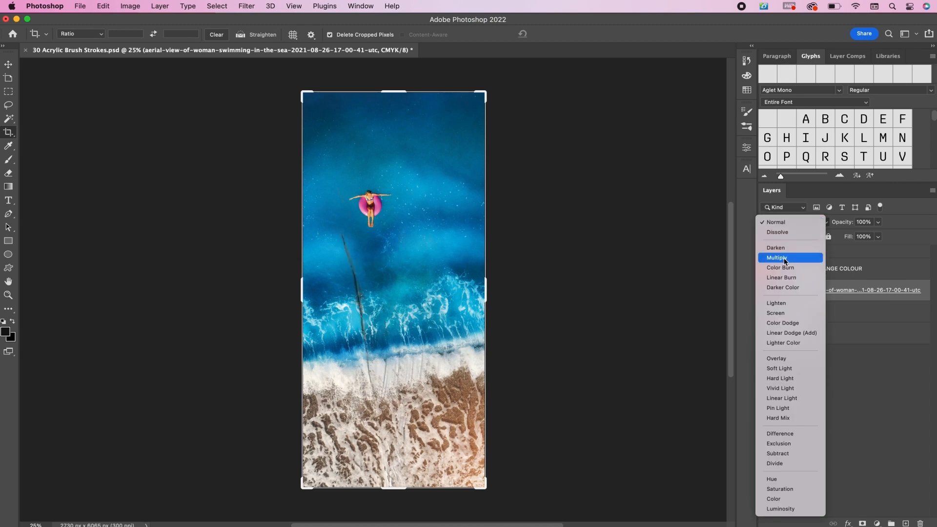
click(783, 259)
right_click(833, 295)
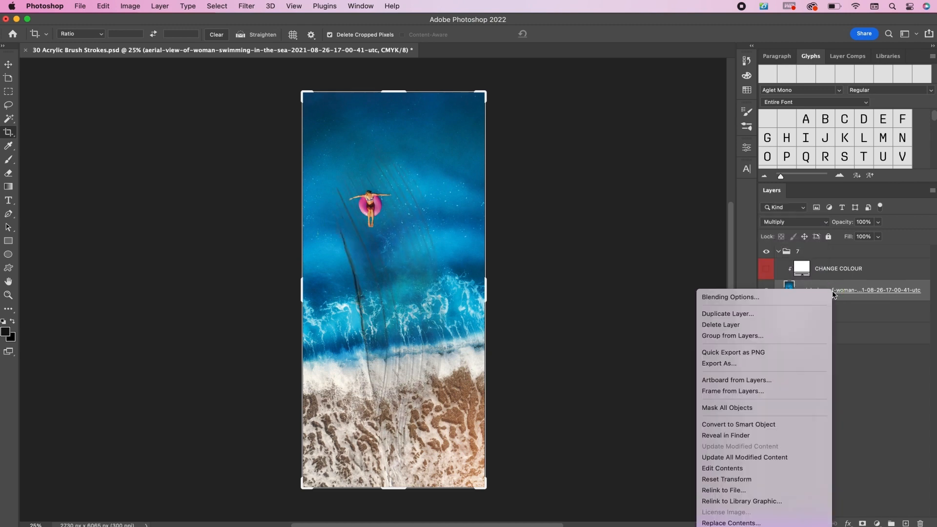
click(754, 403)
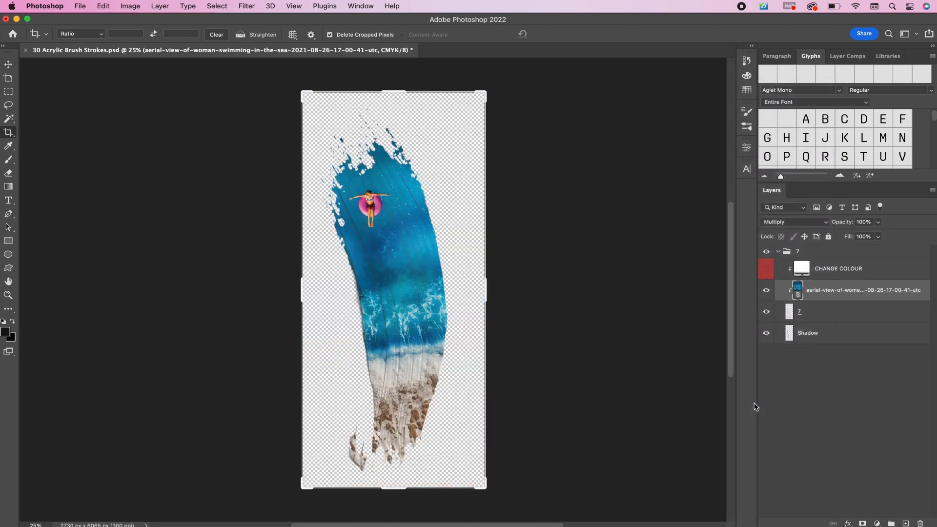
Enlarge and reposition the clipped sea photo so only swimmer and water fill the brush stroke, and save the file as PaintStroke.psd
key(v)
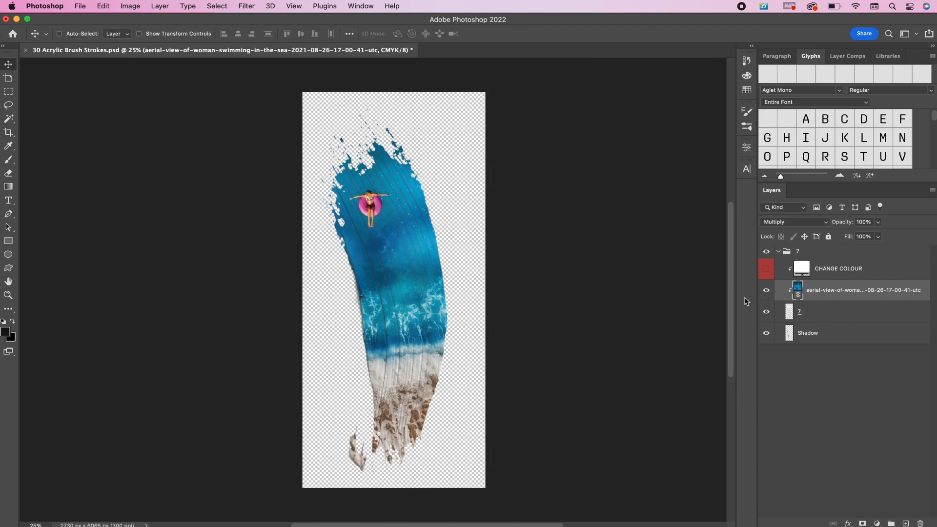
key(ctrl+t)
mouse_move(529, 278)
mouse_down()
mouse_move(606, 223)
mouse_move(652, 274)
mouse_move(680, 265)
mouse_up()
drag(510, 178, 457, 253)
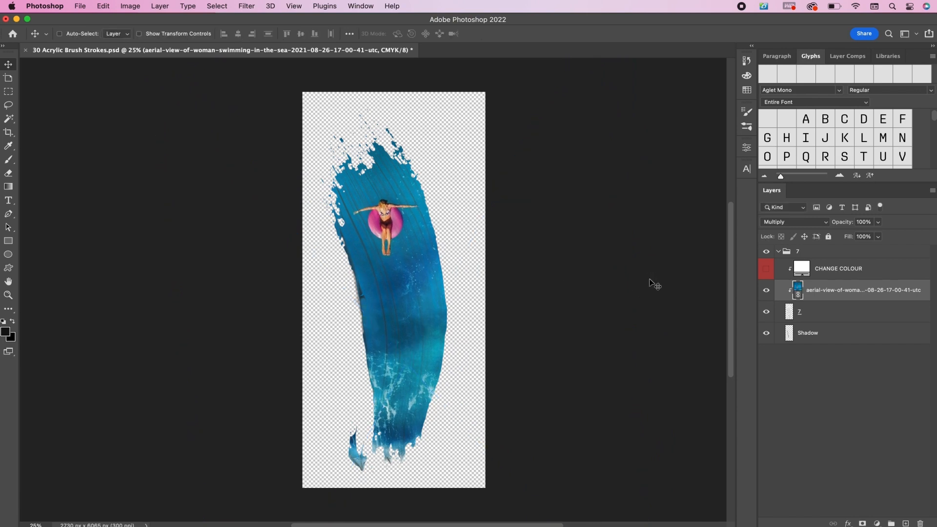
click(80, 6)
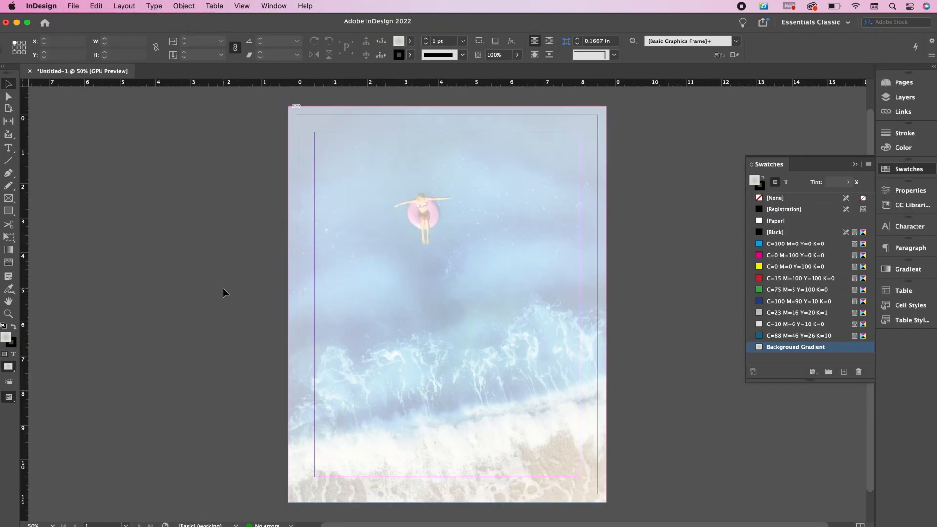
In InDesign, place PaintStroke.psd on the page and move it up to X -0.6 in, Y -2.16 in
key(super+d)
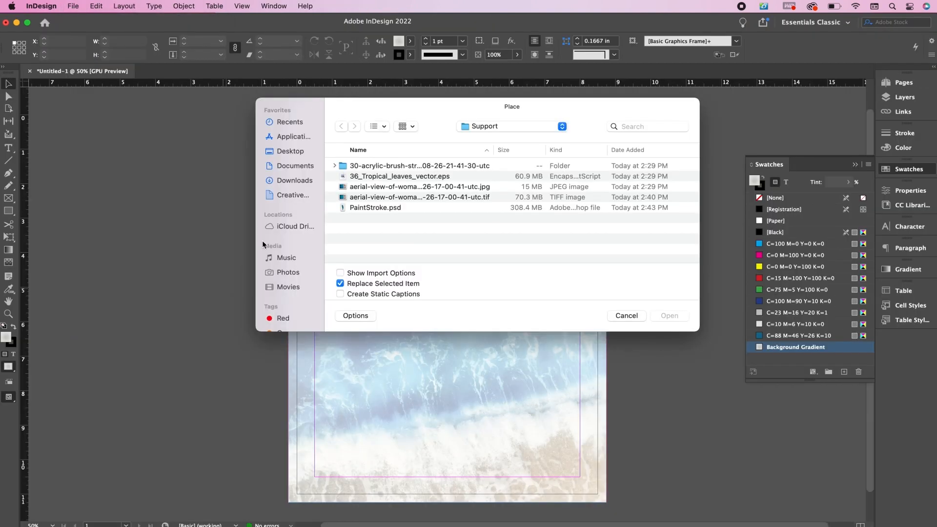
double_click(375, 207)
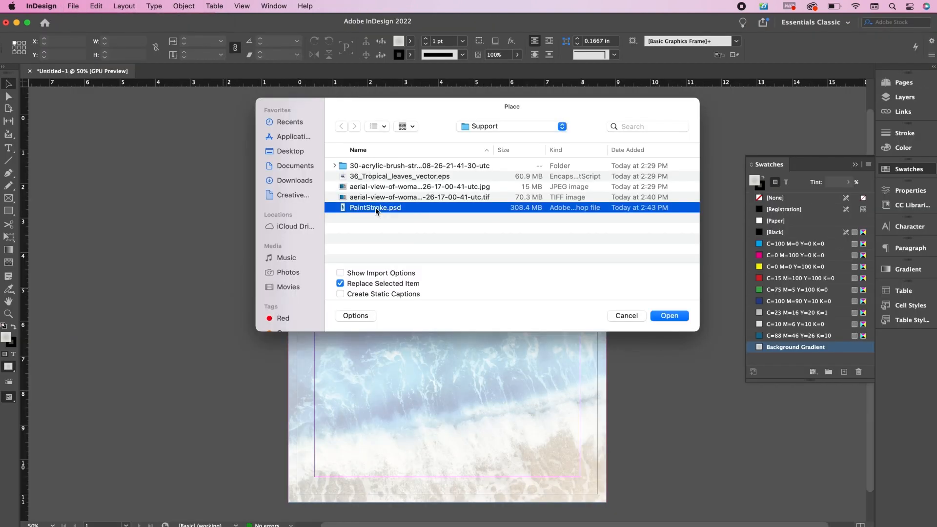
click(245, 174)
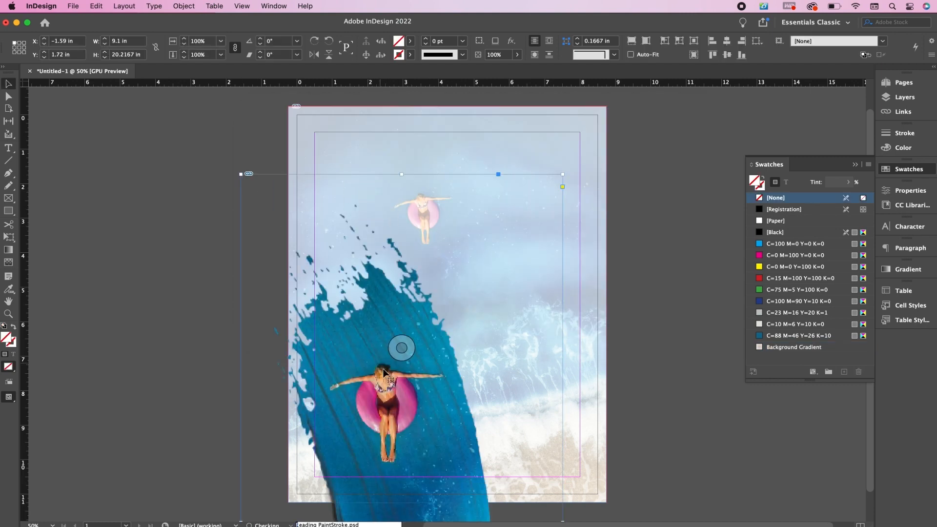
drag(397, 391, 405, 238)
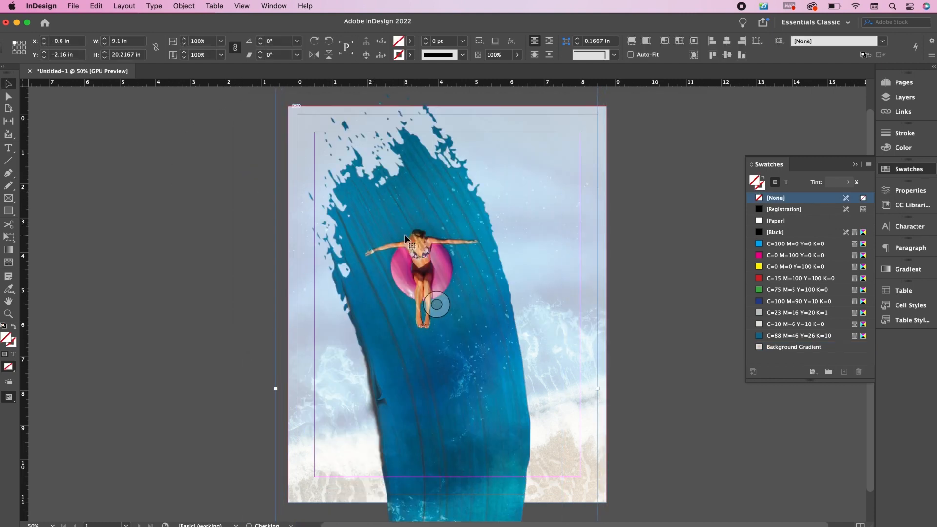
Scale the placed paint stroke down proportionally to about 6.44 by 14.3 in
click(199, 41)
key(shift+Down)
key(shift+Down)
key(shift+Down)
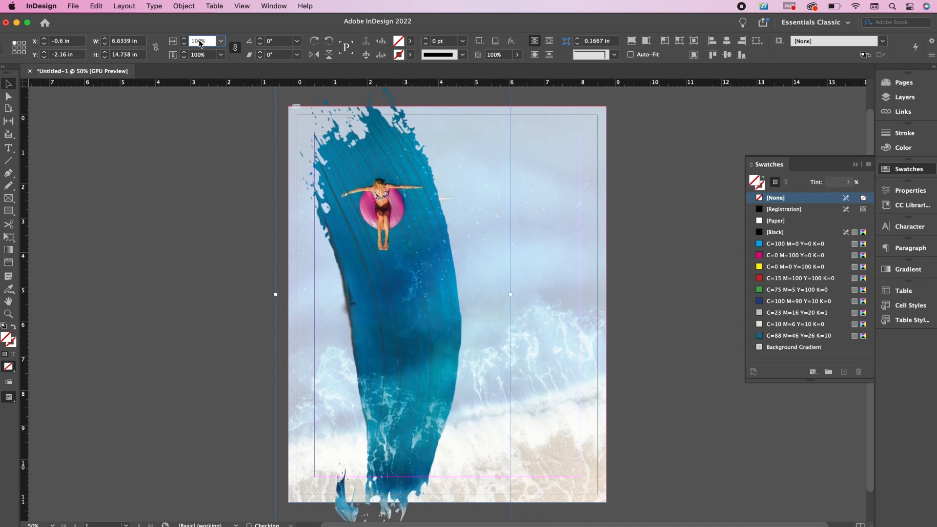
key(Down)
key(Down)
key(Down)
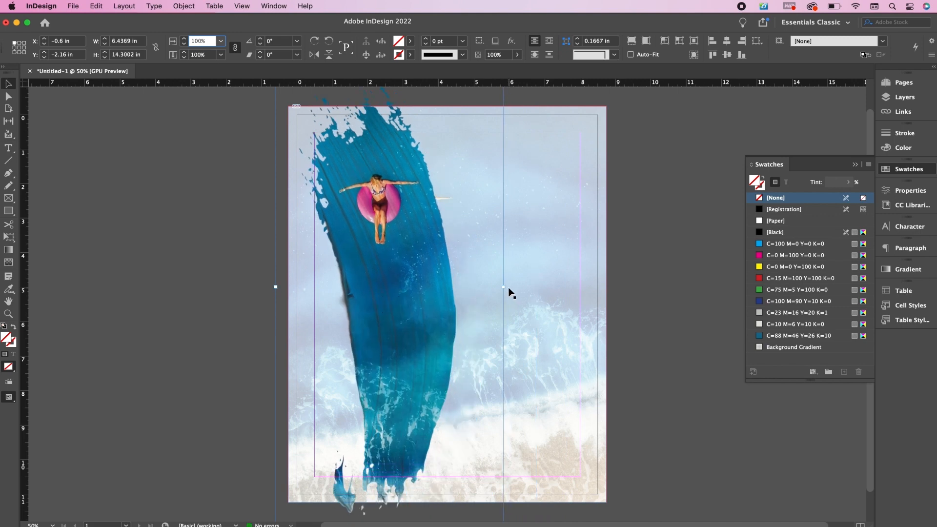
Rotate the paint stroke 15° and position it diagonally across the page at about X -0.375 in, Y -0.365 in
scroll(262, 170, up, 2)
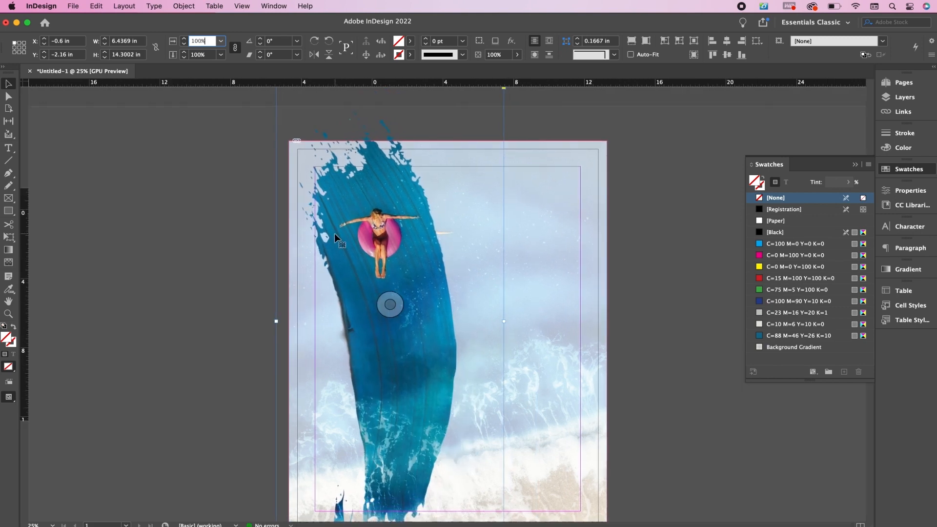
key(super+minus)
drag(478, 422, 513, 397)
drag(443, 349, 473, 360)
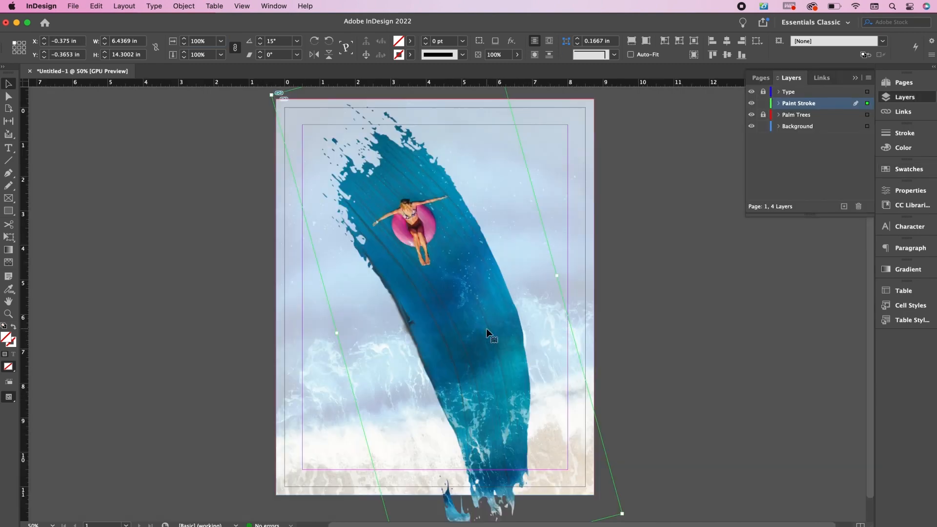
Lock the Paint Stroke and Background layers, and unlock the Type layer and make it active
click(731, 147)
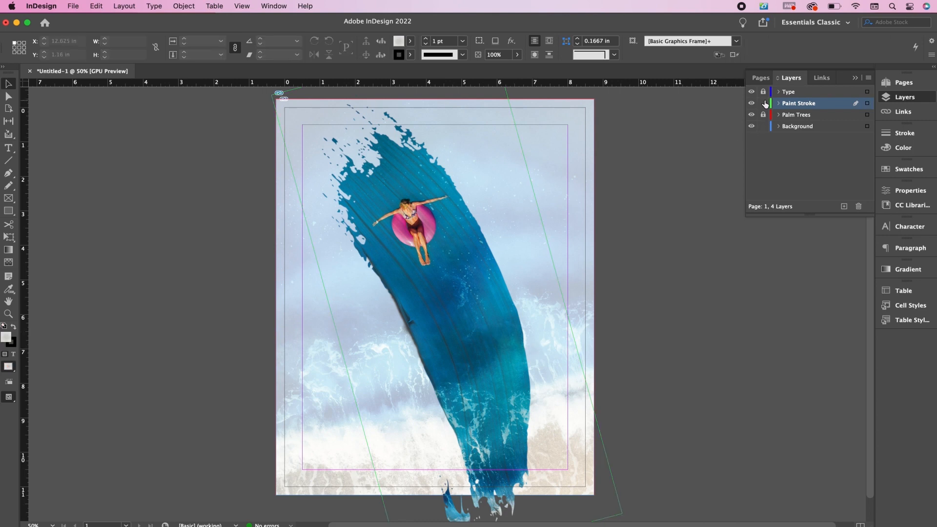
click(764, 103)
click(763, 92)
click(789, 91)
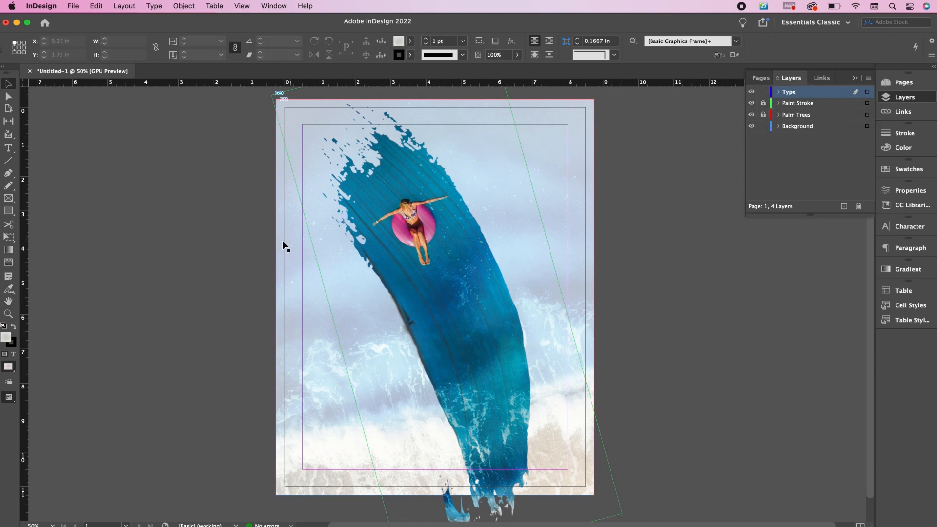
click(762, 126)
Add a text frame about 4.43 by 3.56 in beside the swimmer containing the letter P at 120 pt
key(t)
drag(290, 188, 447, 311)
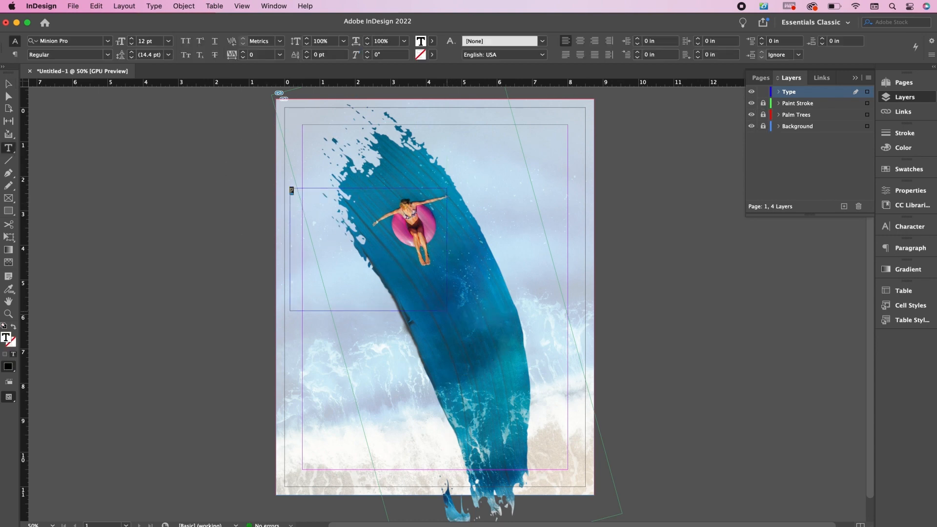
click(145, 43)
text(0)
key(Return)
Format the letter P in the Gallant black font with the [Paper] color
click(89, 40)
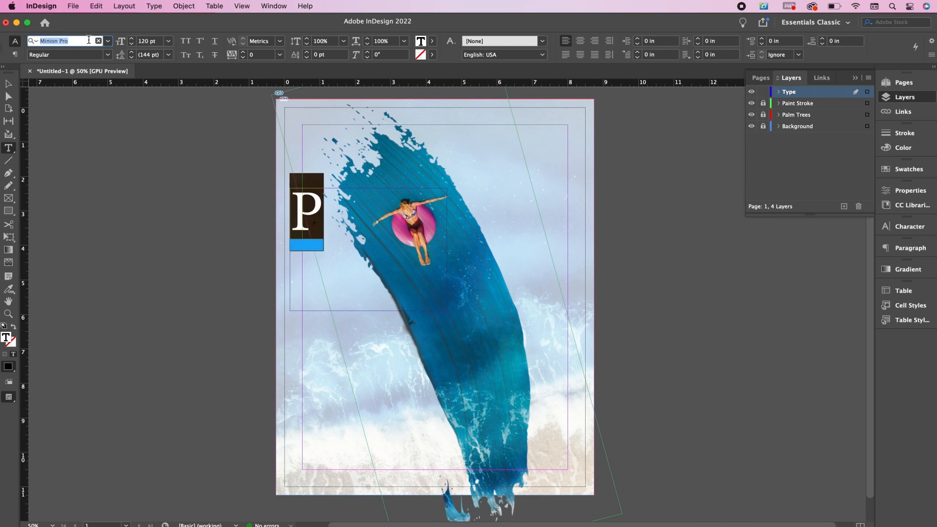
text(gall)
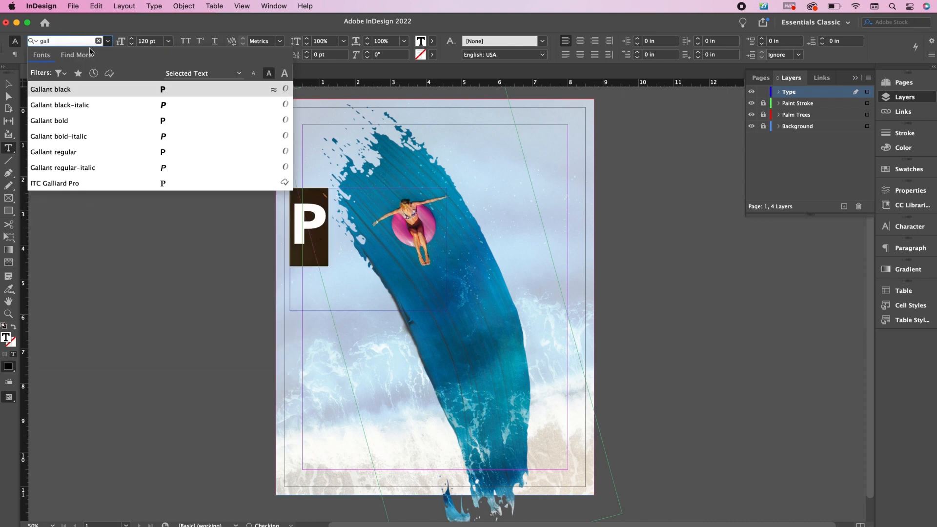
click(95, 92)
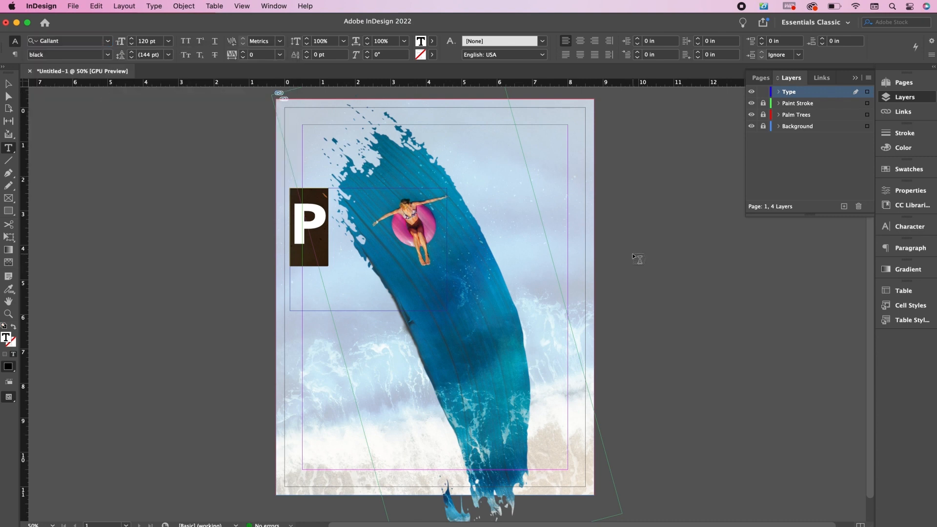
click(908, 169)
click(776, 221)
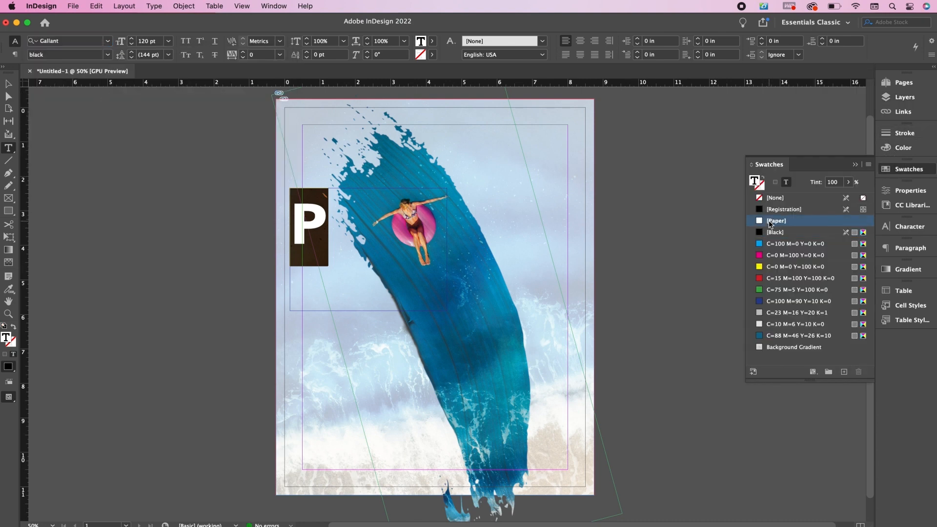
Move the P text frame to X 1.4 in, Y about 2.4 in, and shrink it to about 2.57 by 2.18 in
click(9, 84)
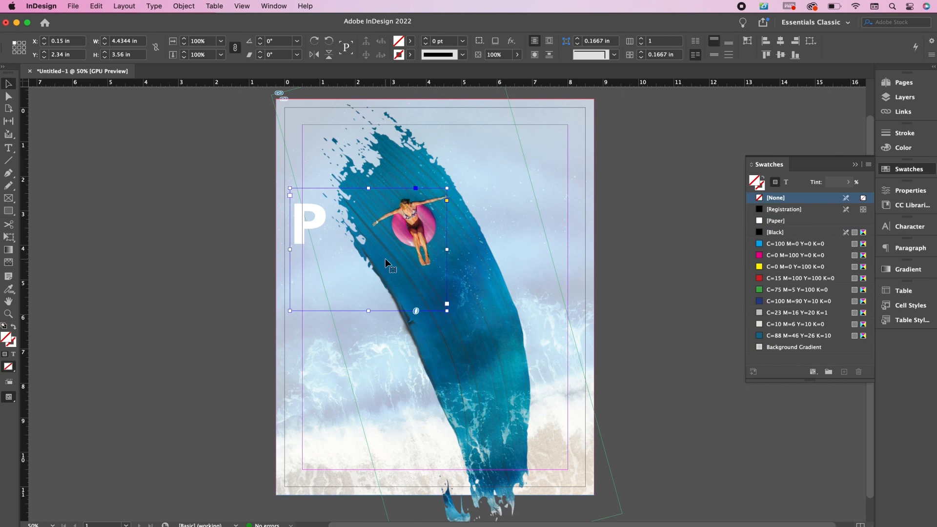
key(shift+Right)
key(shift+Right)
key(shift+Right)
key(shift+Right)
key(shift+Right)
key(shift+Right)
key(shift+Right)
key(shift+Right)
key(shift+Right)
key(Down)
key(Down)
key(Down)
key(Down)
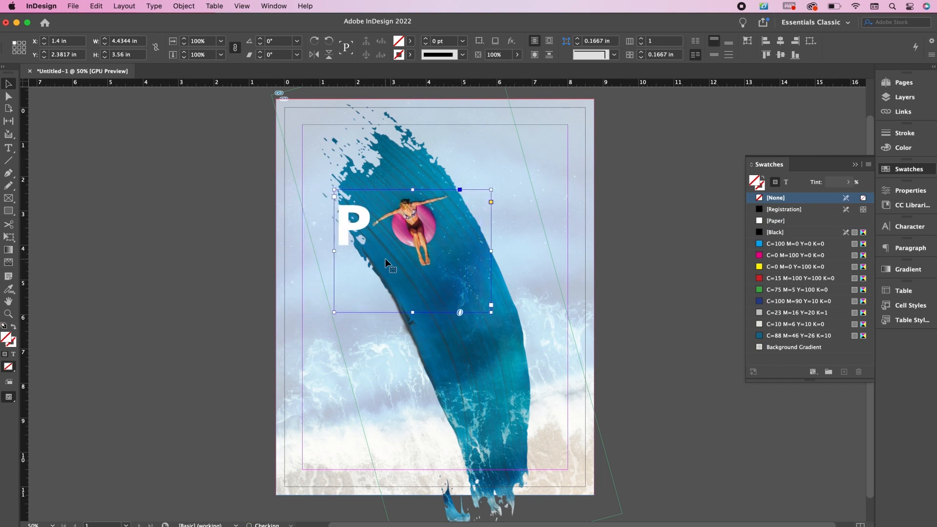
drag(492, 313, 426, 266)
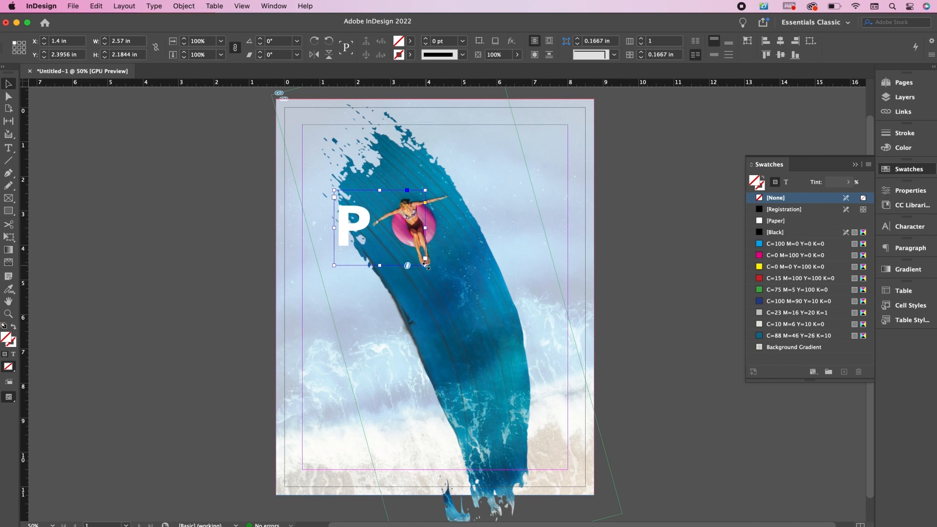
Duplicate the P text frame and place the copy on the other side of the swimmer at X 4.65 in
click(99, 6)
click(118, 106)
drag(356, 241, 470, 251)
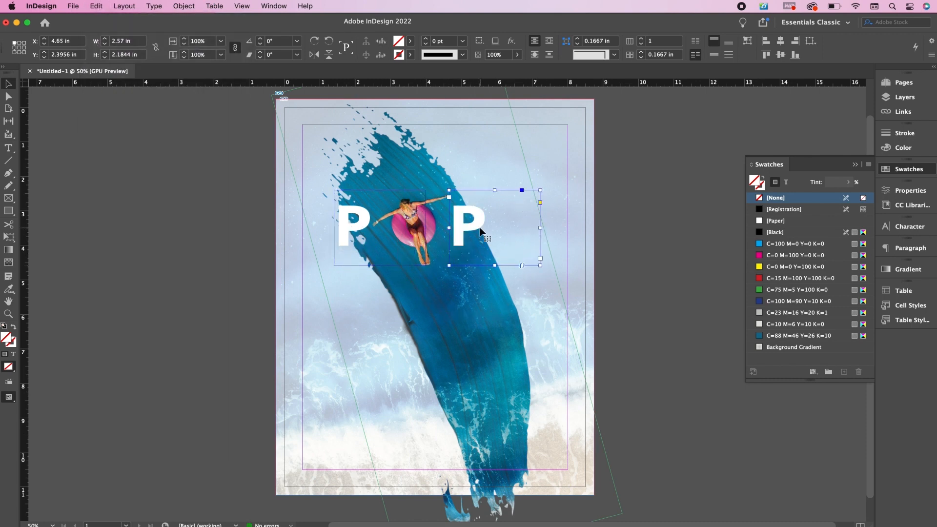
Replace the copied frame's letter with "ol" and format it in All Caps
double_click(481, 231)
key(super+a)
text(ol)
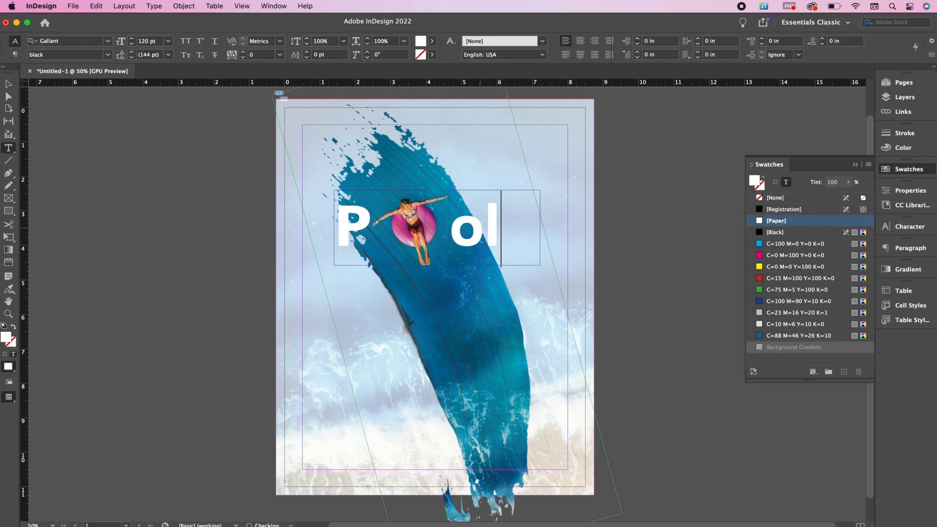
key(super+a)
click(185, 41)
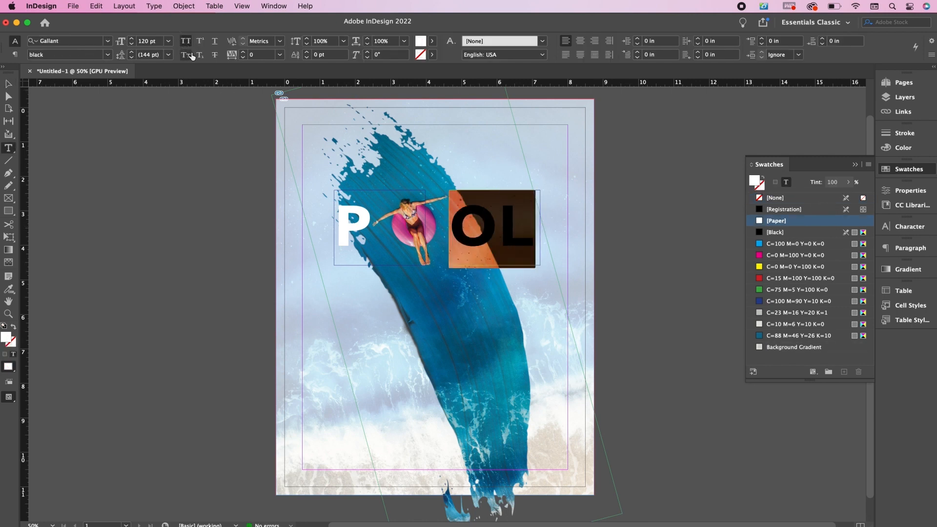
Widen the "OL" text frame to 3.5 in and set its letter tracking to 200
key(Escape)
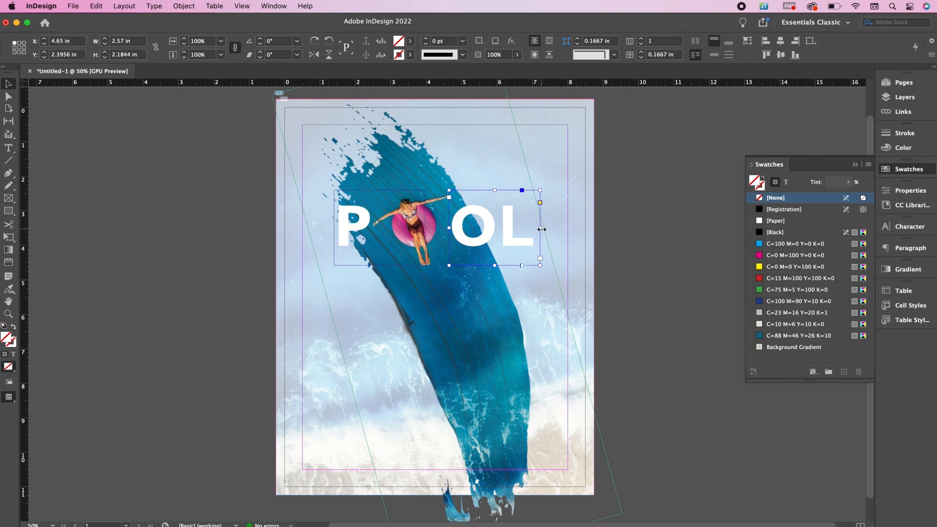
drag(542, 229, 573, 228)
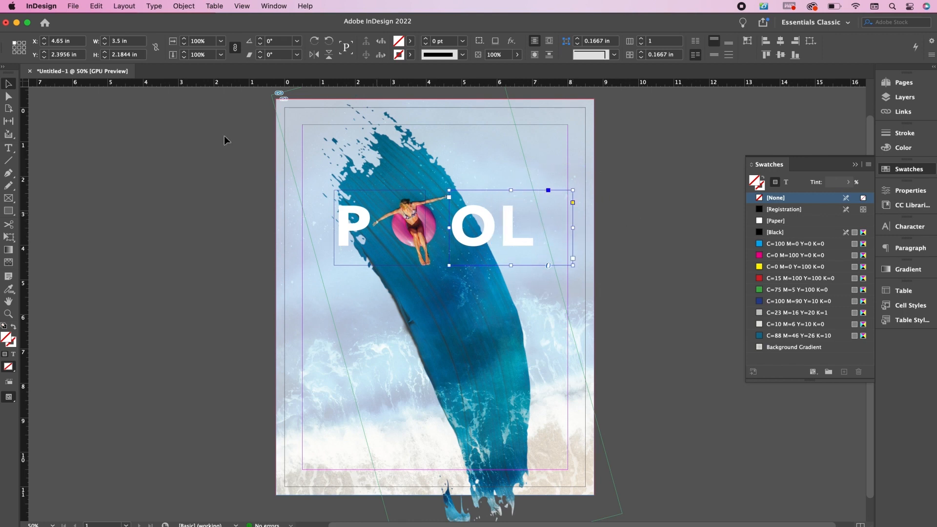
click(9, 148)
click(264, 55)
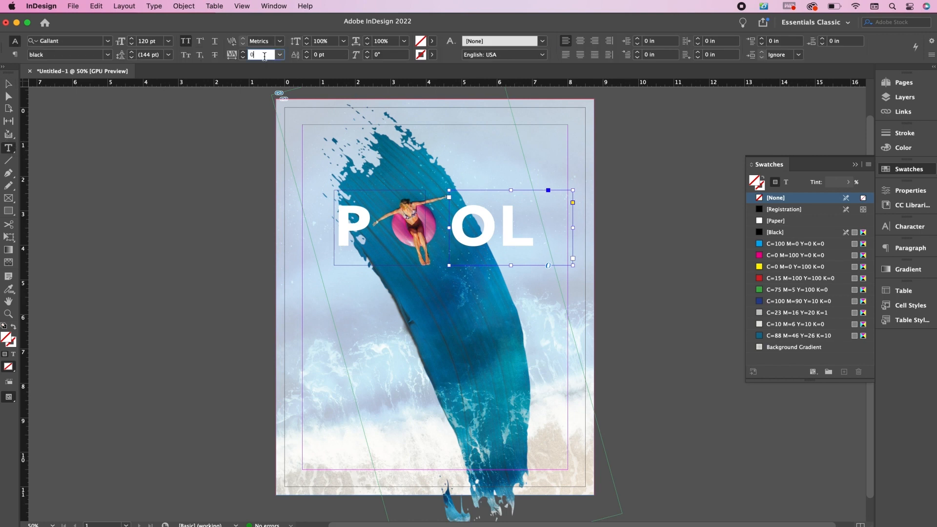
text(200)
key(Return)
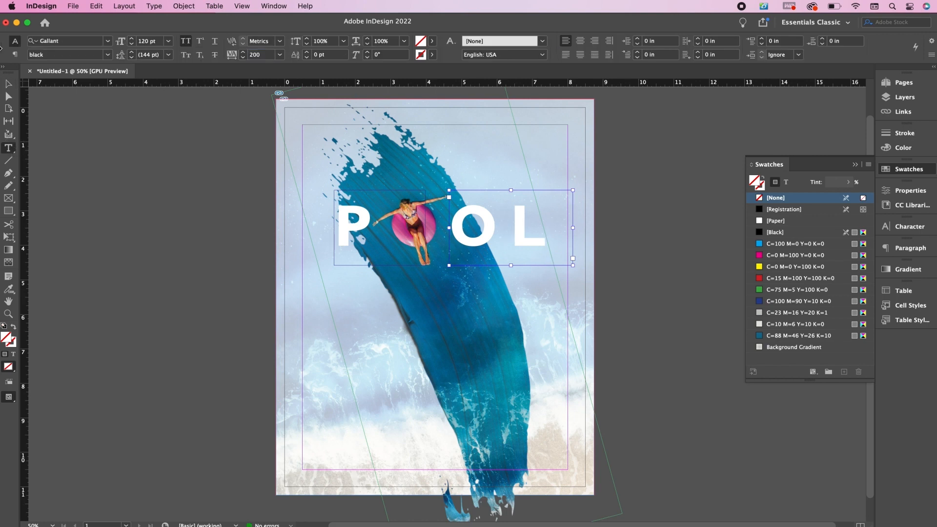
Nudge the "OL" text frame away from the swimmer to X about 4.72 in and deselect it
key(Escape)
key(Right)
key(Right)
key(Right)
key(Right)
key(Right)
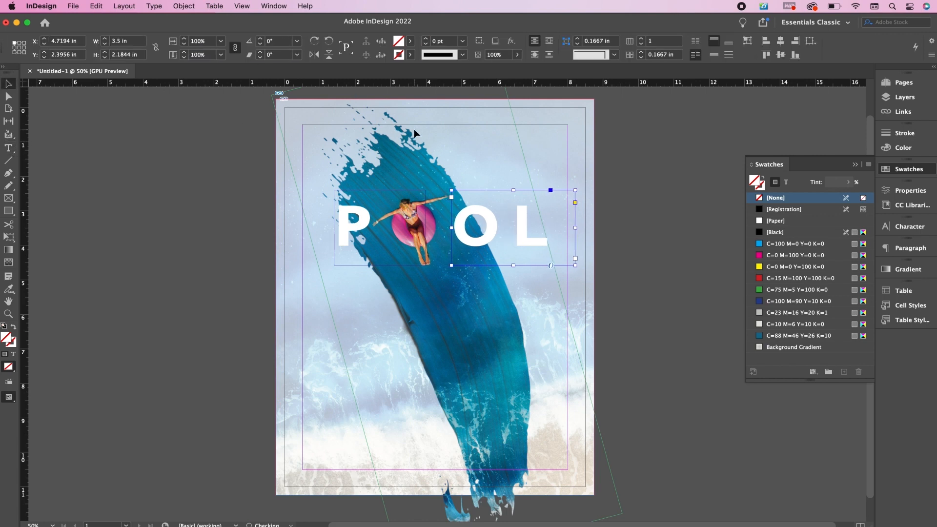
click(247, 276)
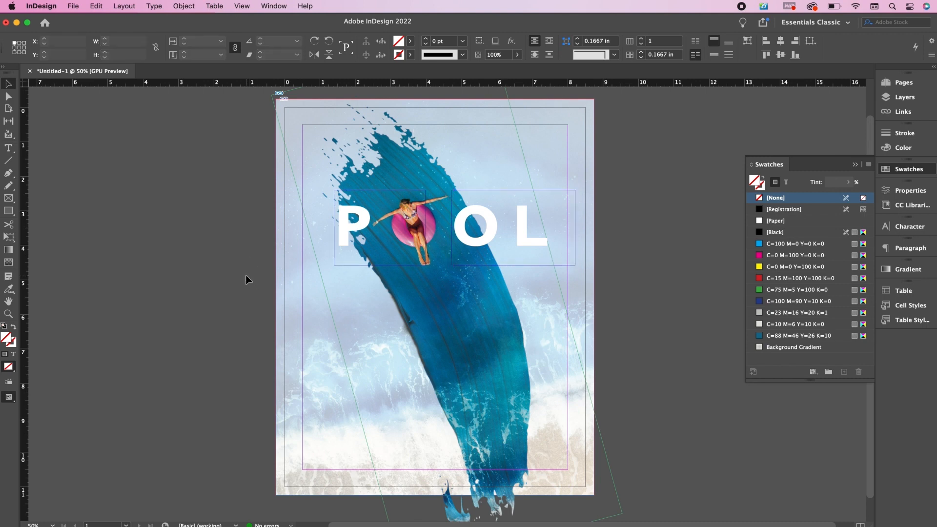
Add a text frame about 6.74 by 1 in below the POOL lettering reading "PARTY", with centred alignment
key(t)
mouse_move(318, 276)
mouse_down()
mouse_move(429, 364)
mouse_move(529, 363)
mouse_move(557, 308)
mouse_up()
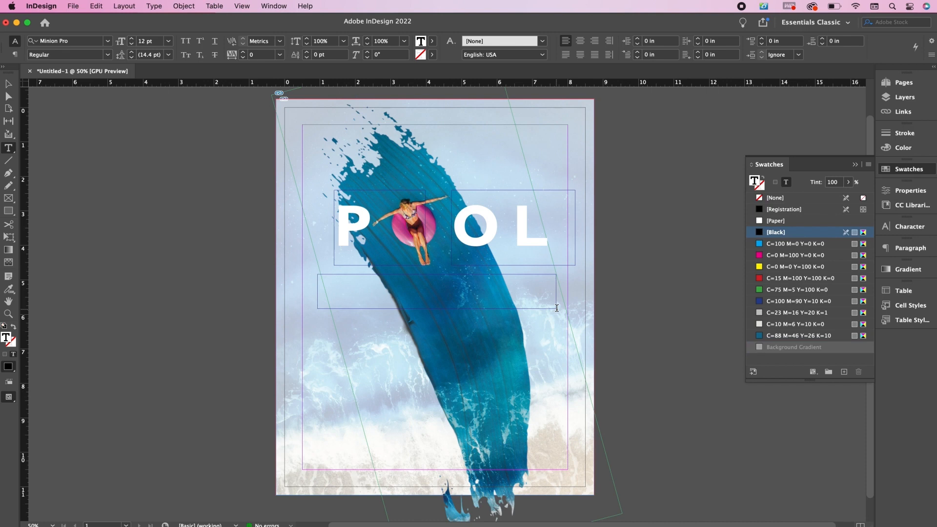
text(PARTY)
key(ctrl+a)
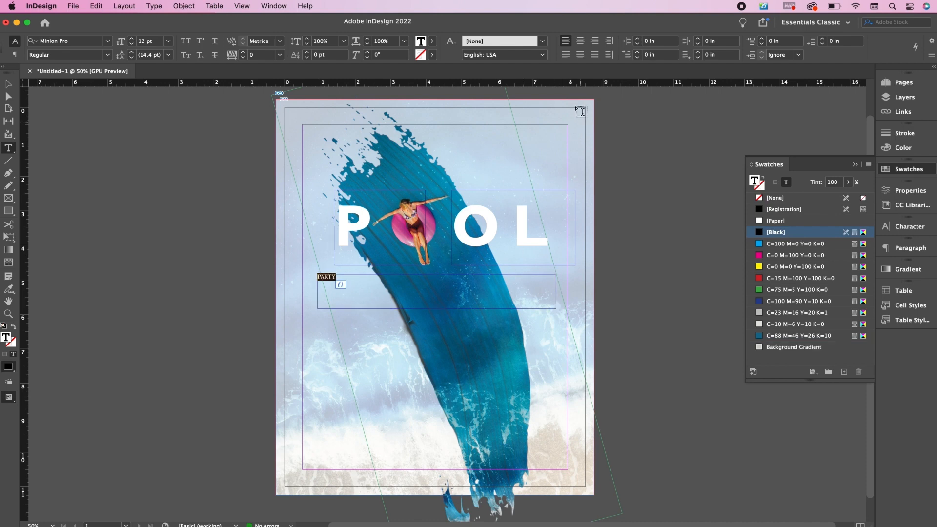
click(580, 41)
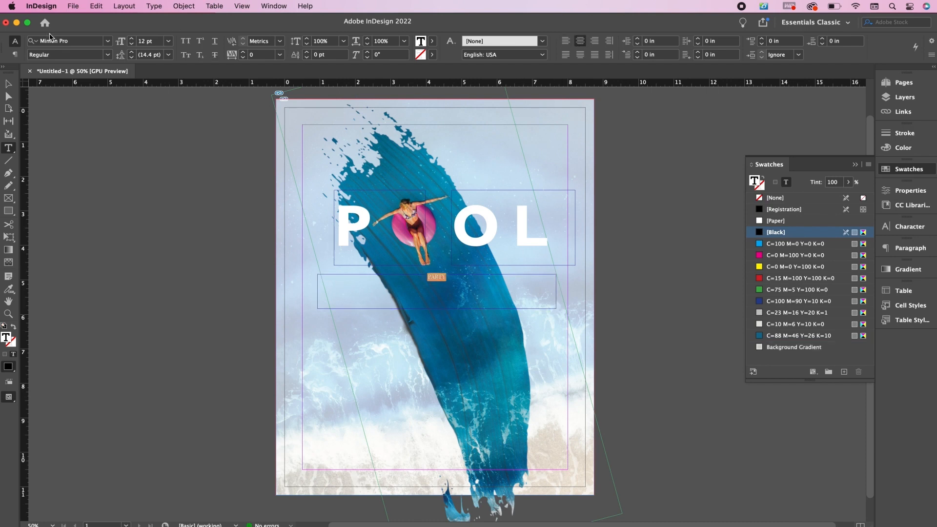
Format the word PARTY in Gallant black at 60 pt with tracking of 920
click(63, 41)
text(Gallant)
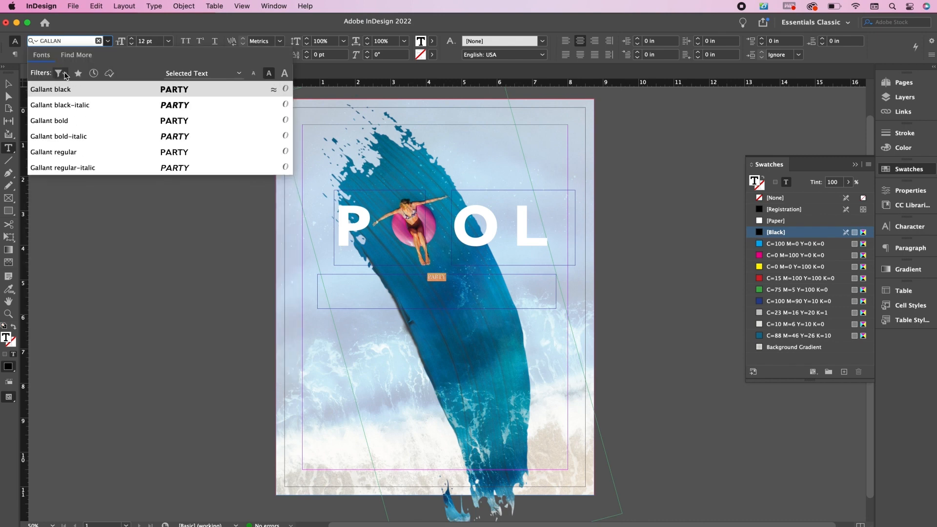
key(Return)
click(257, 54)
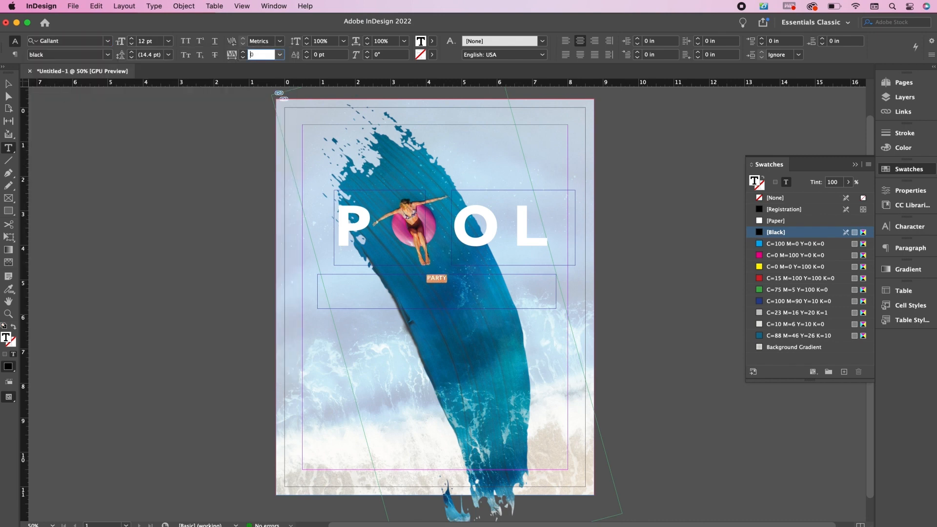
text(920)
key(Return)
click(142, 41)
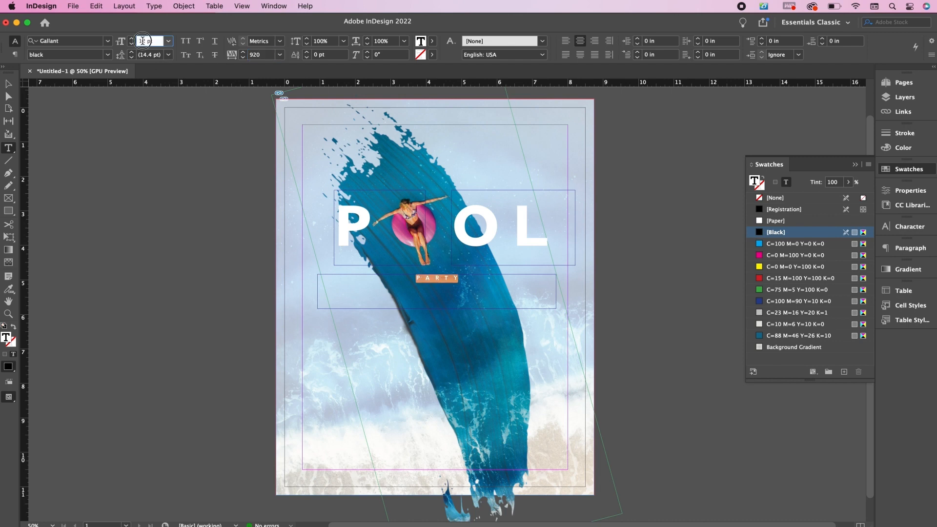
text(60)
key(Return)
key(Escape)
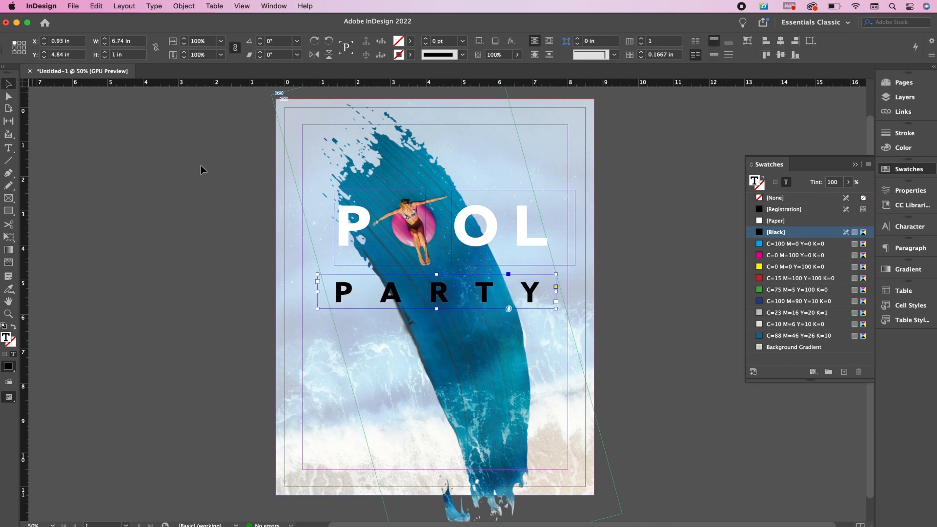
Move the PARTY text frame to about X 0.88 in, Y 4.8 in, and hide the frame edges
drag(469, 294, 469, 291)
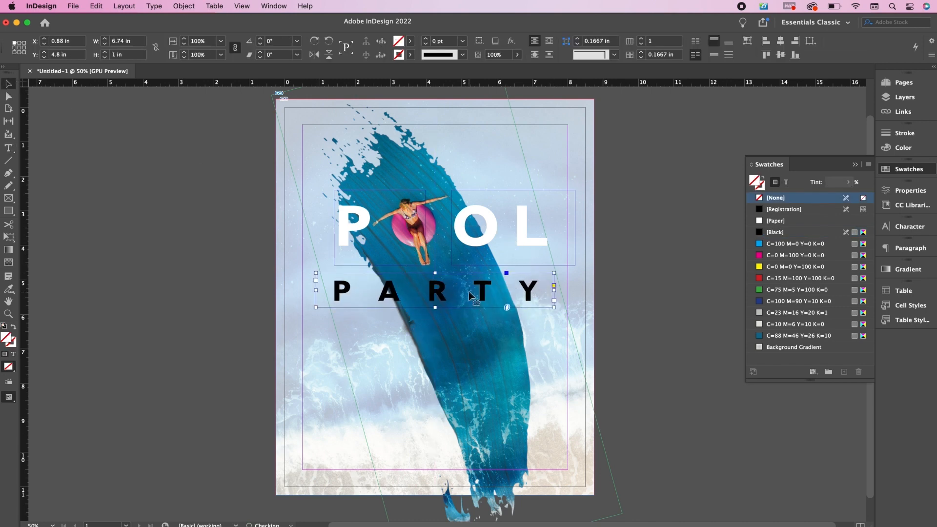
click(234, 5)
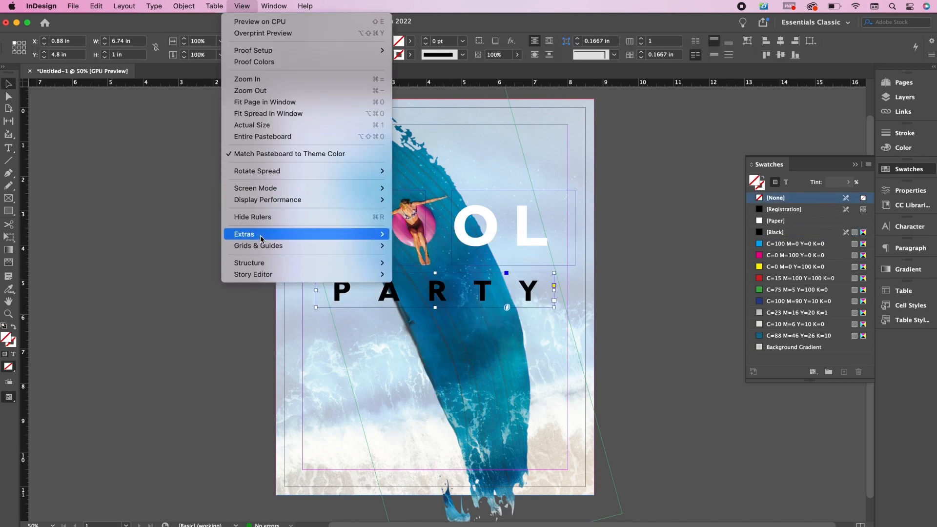
mouse_move(273, 233)
click(484, 236)
click(630, 309)
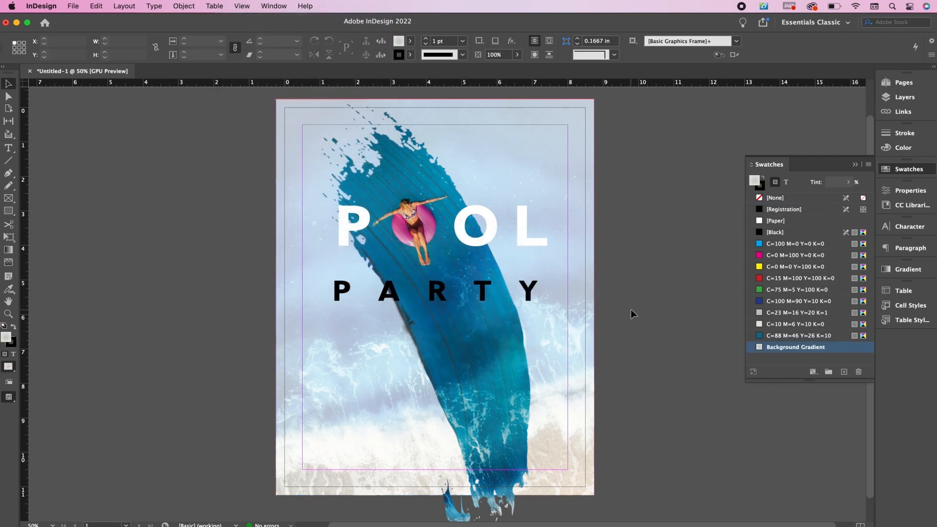
Shift the "P" and "OL" text frames together to X about 1.25 in, lining them up over PARTY
click(532, 244)
shift+click(414, 248)
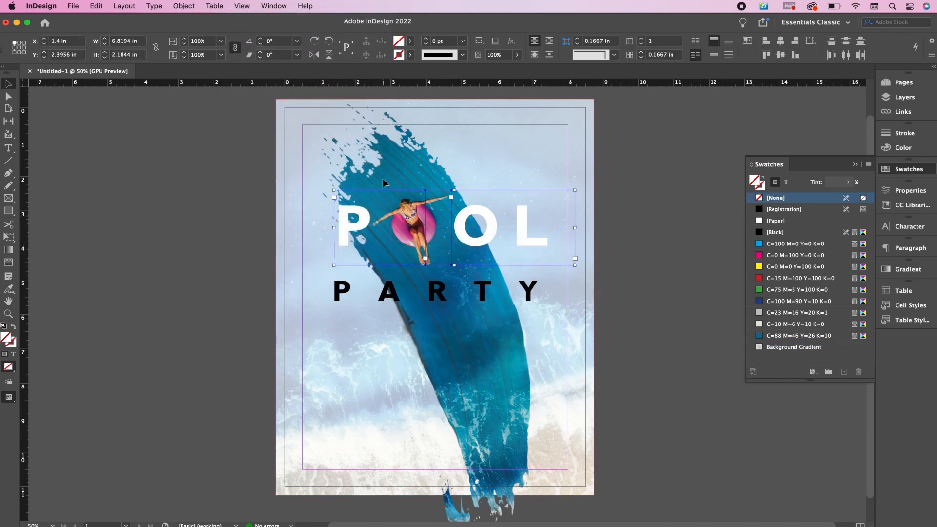
key(Left)
key(Left)
key(Left)
key(Left)
key(Left)
key(Left)
key(Left)
key(Left)
key(Left)
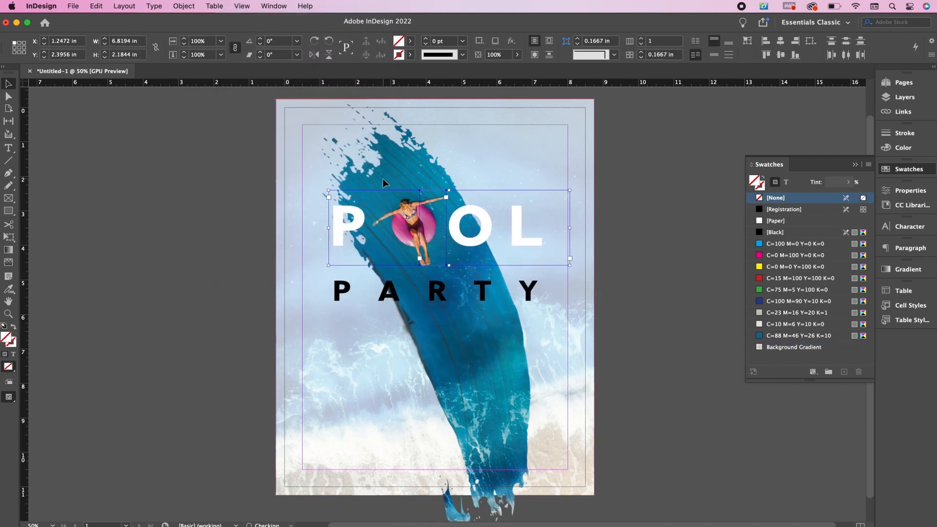
click(617, 286)
Move the PARTY text frame slightly up, closer to the POOL lettering
click(579, 291)
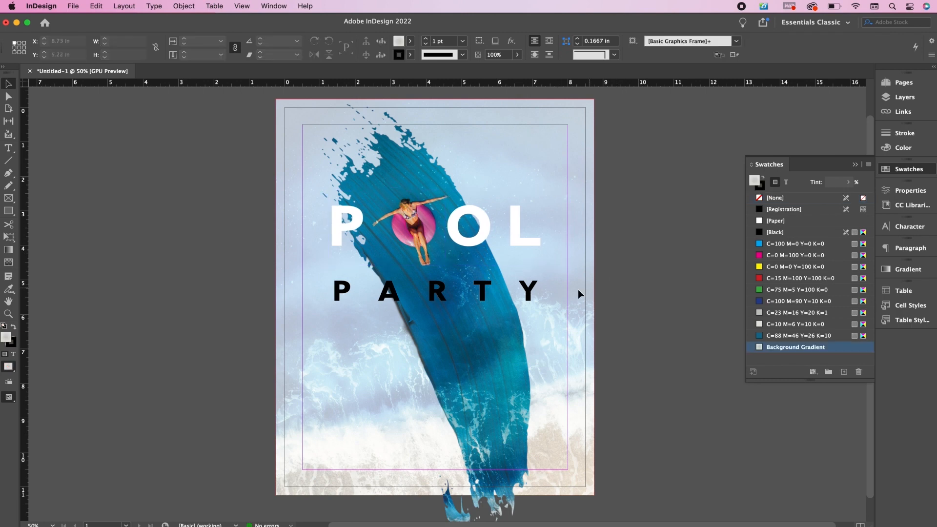
click(529, 293)
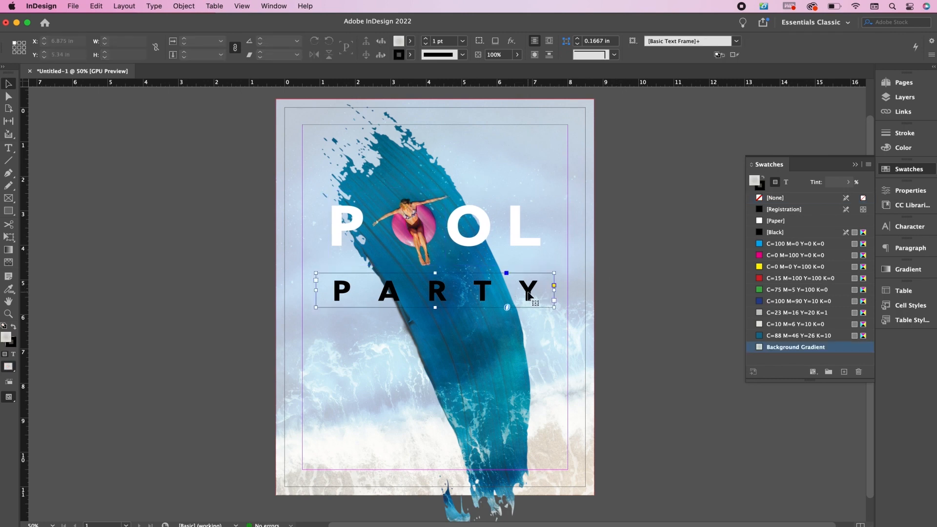
click(636, 342)
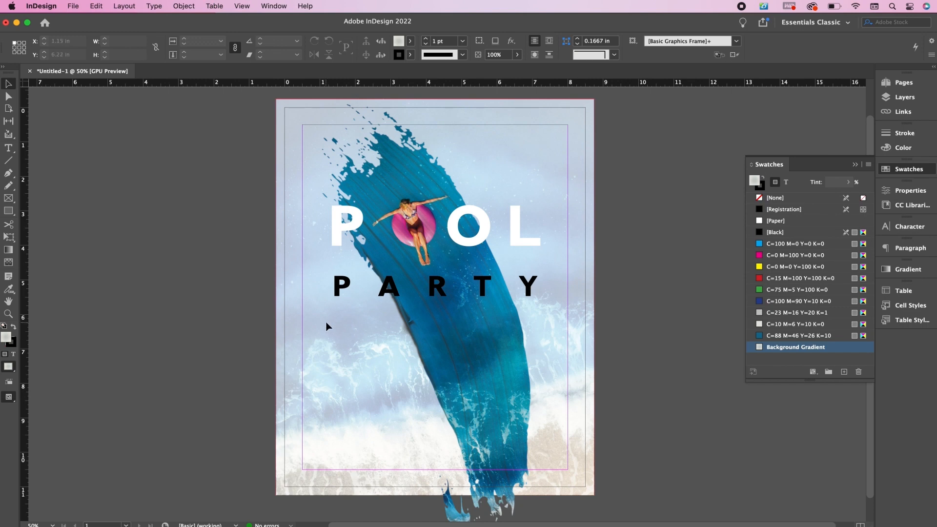
Add a text frame about 6.87 by 1.34 in below PARTY reading "PALMA, MALLORCA"
key(t)
drag(311, 307, 547, 351)
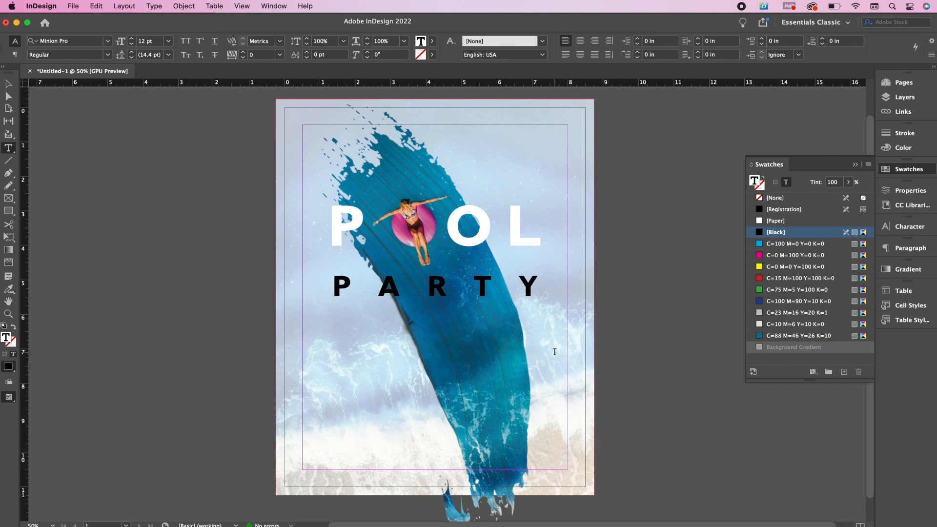
text(PALMA, MALLORCA)
Format the PALMA, MALLORCA line in Gallant regular at 20 pt with tracking of 400 and centred alignment
key(super+a)
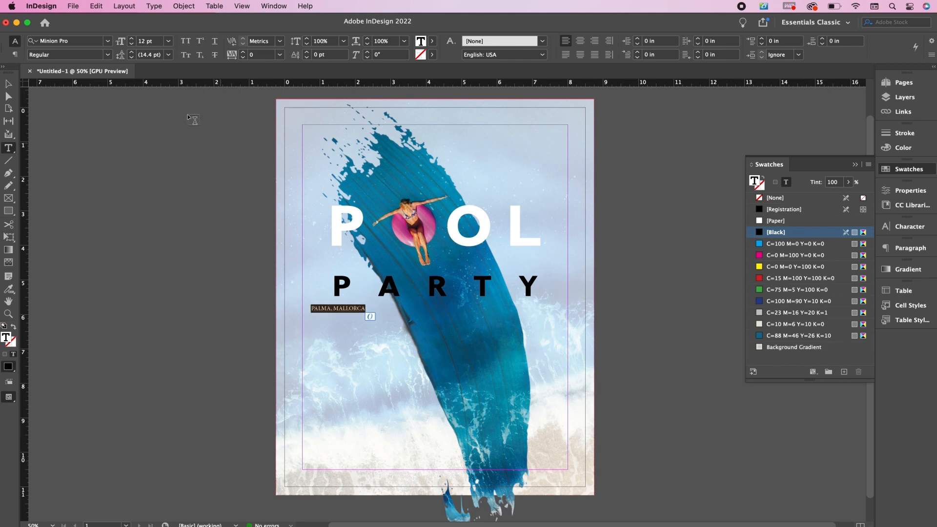
click(74, 40)
text(GALL)
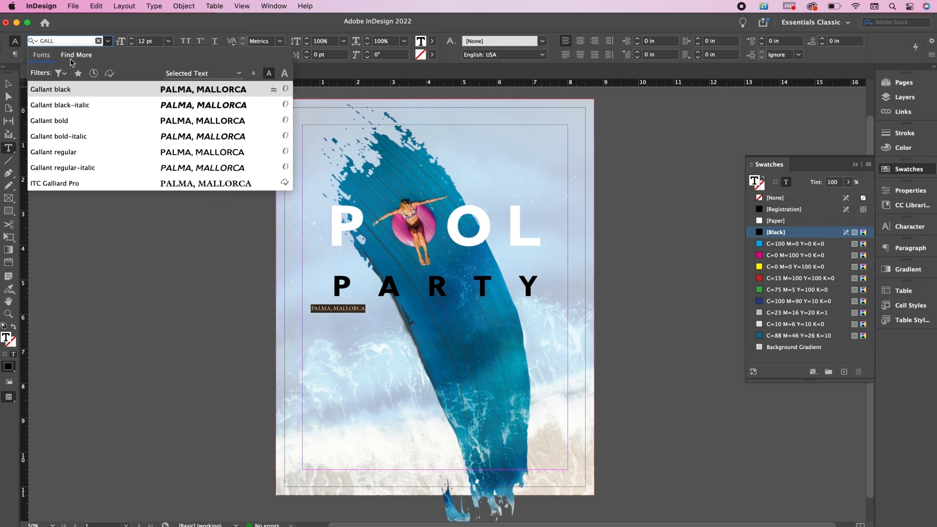
click(60, 152)
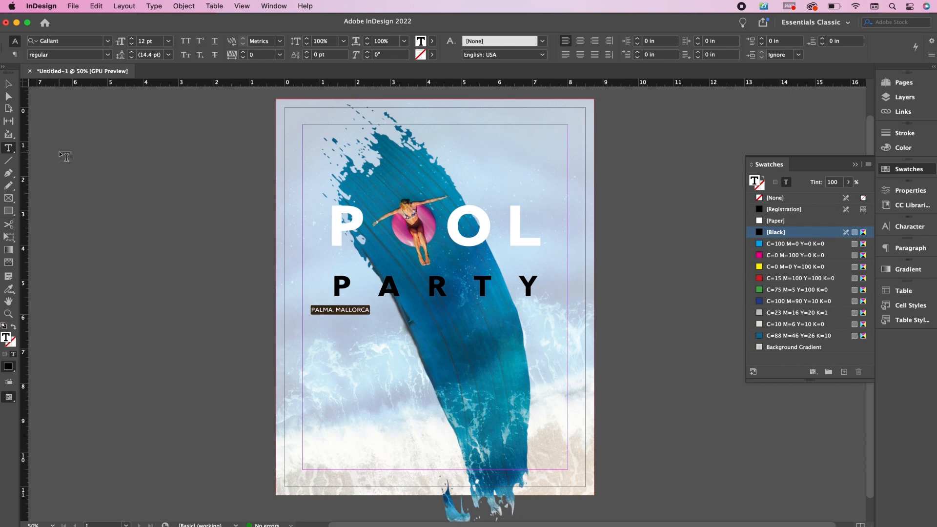
click(143, 41)
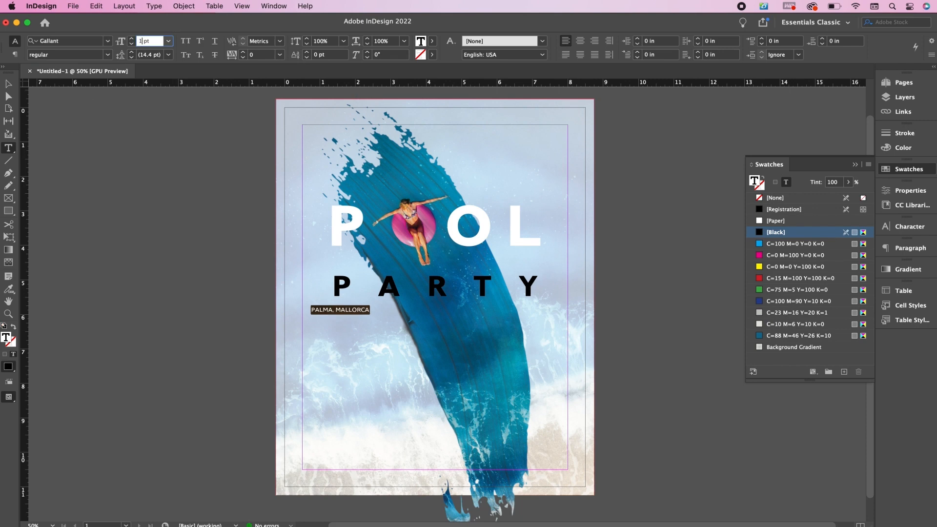
key(Return)
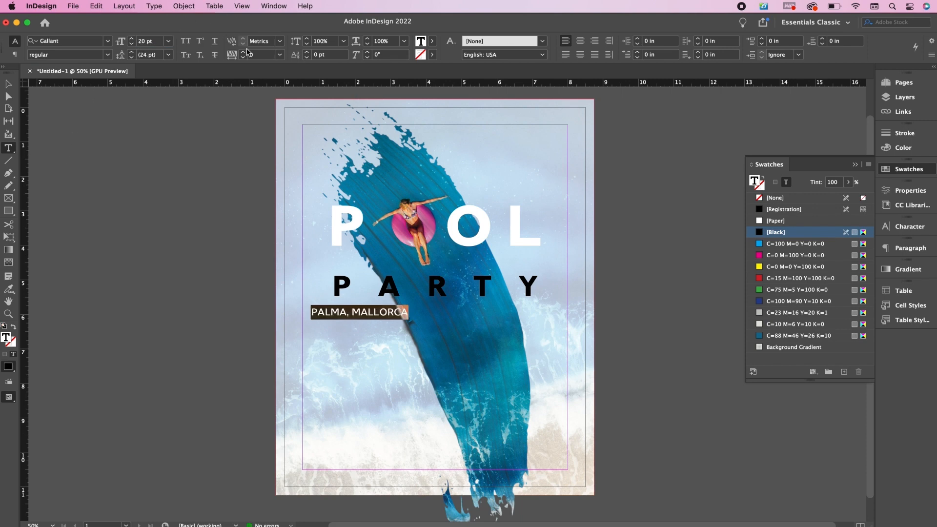
click(257, 56)
text(400)
key(Return)
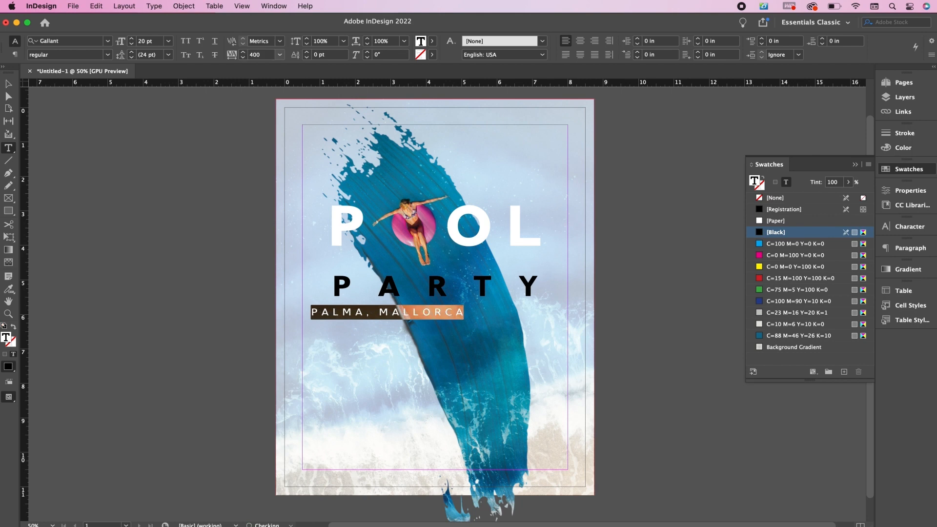
click(580, 41)
Resize the PALMA, MALLORCA frame to span the margins, from X 0.5 in, 7.5 in wide and 0.46 in high
click(8, 83)
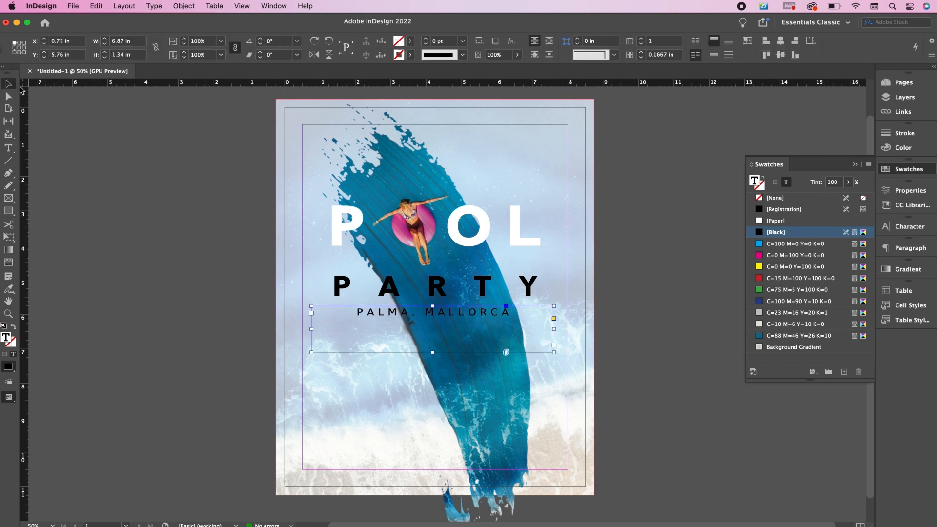
drag(312, 329, 302, 329)
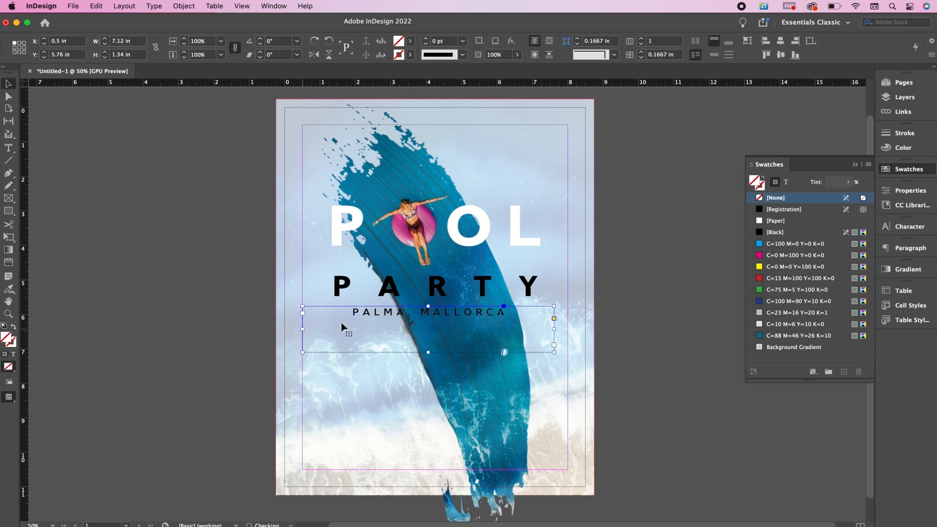
drag(554, 329, 567, 329)
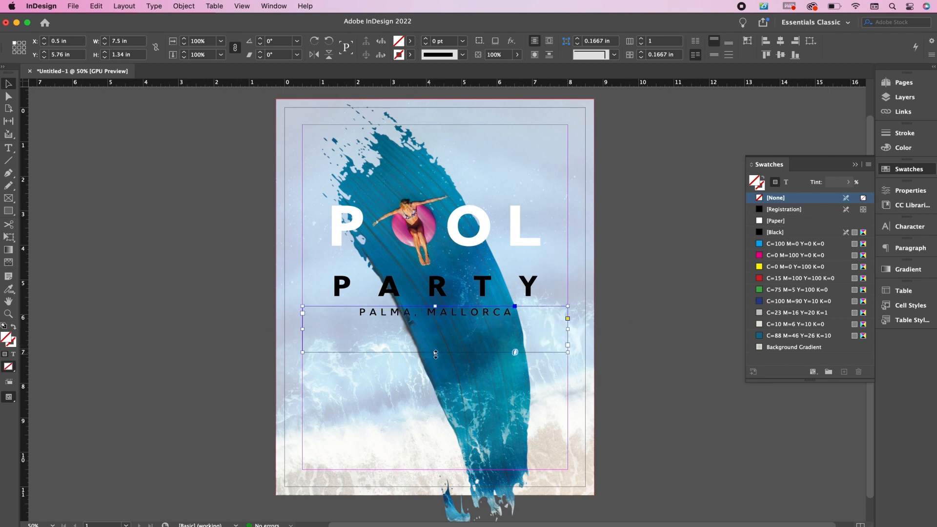
drag(436, 352, 441, 323)
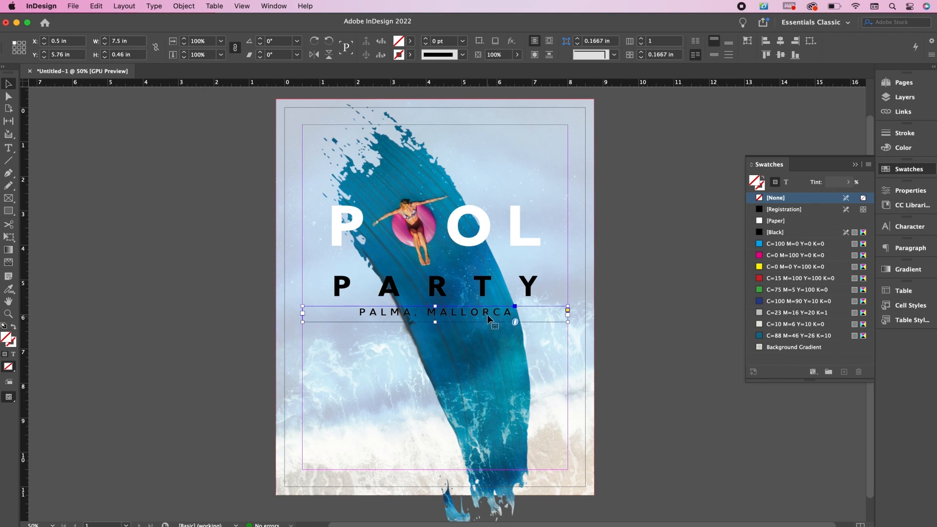
Apply the [Paper] color to the letters "A, MALLORCA" that lie over the paint stroke
double_click(512, 313)
drag(512, 313, 404, 312)
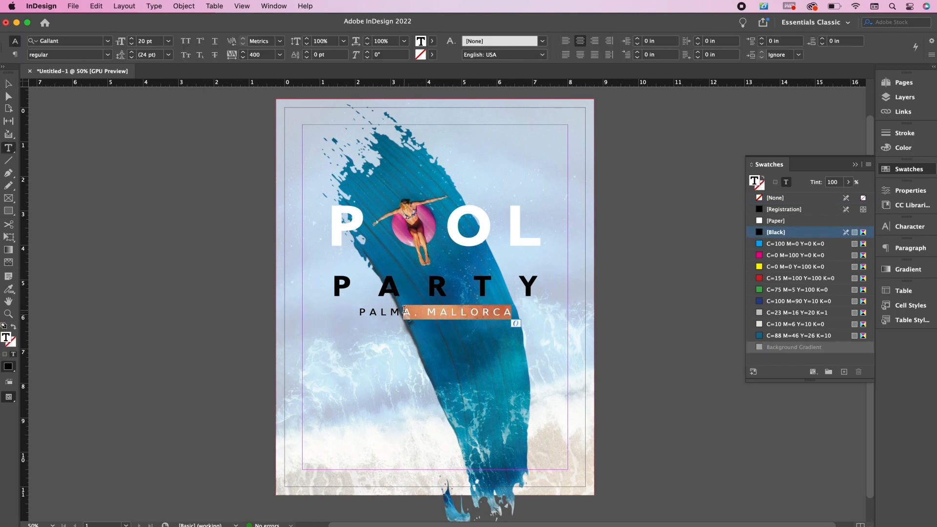
click(781, 221)
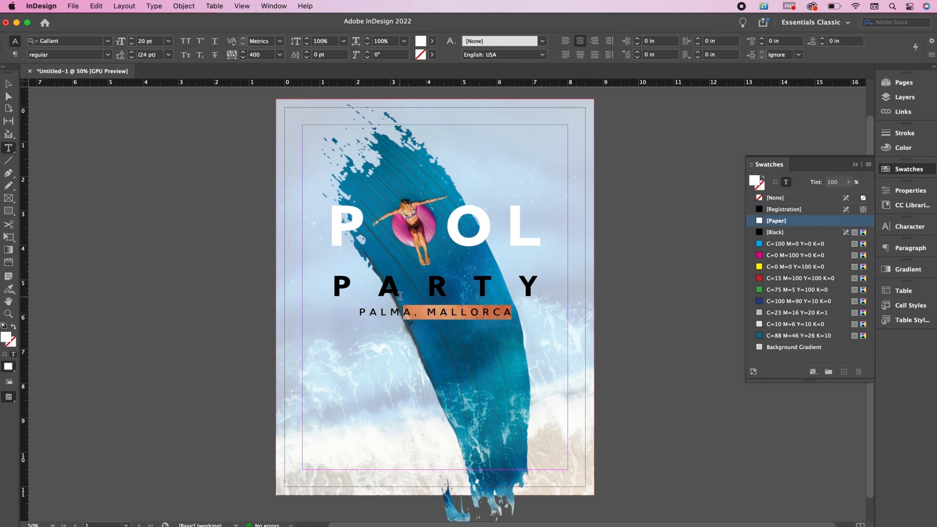
click(8, 84)
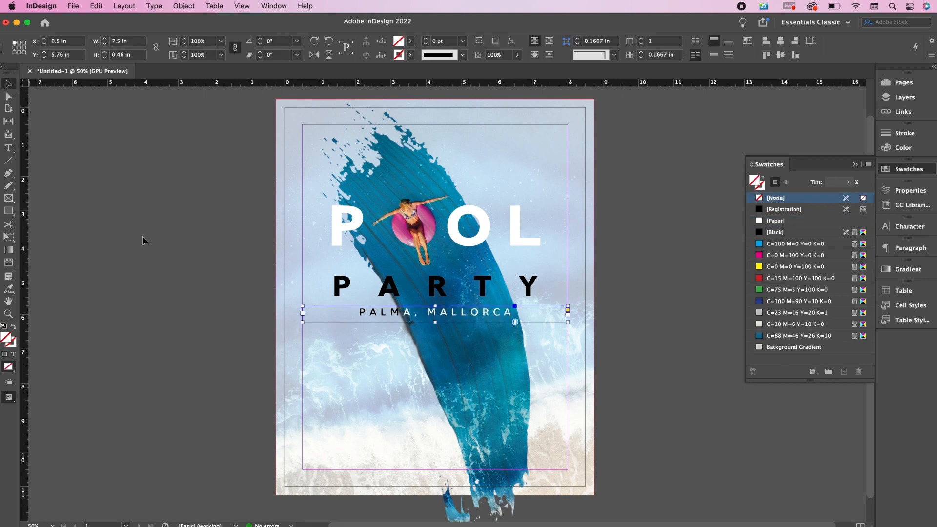
Add a text frame below PALMA, MALLORCA spanning the inner margins, reading "FEATURING", "DJ KANE • JAMES" and "THE STOVES • MIX8" on three lines
click(232, 343)
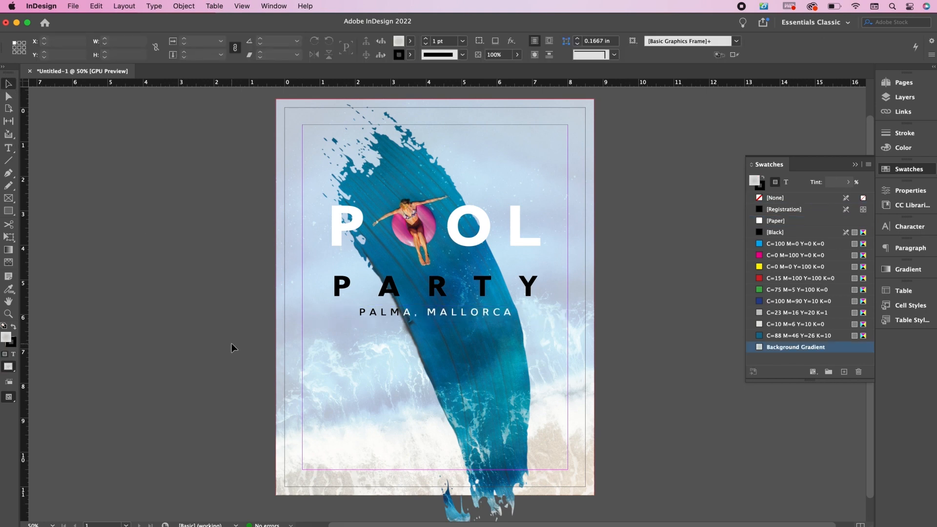
click(9, 147)
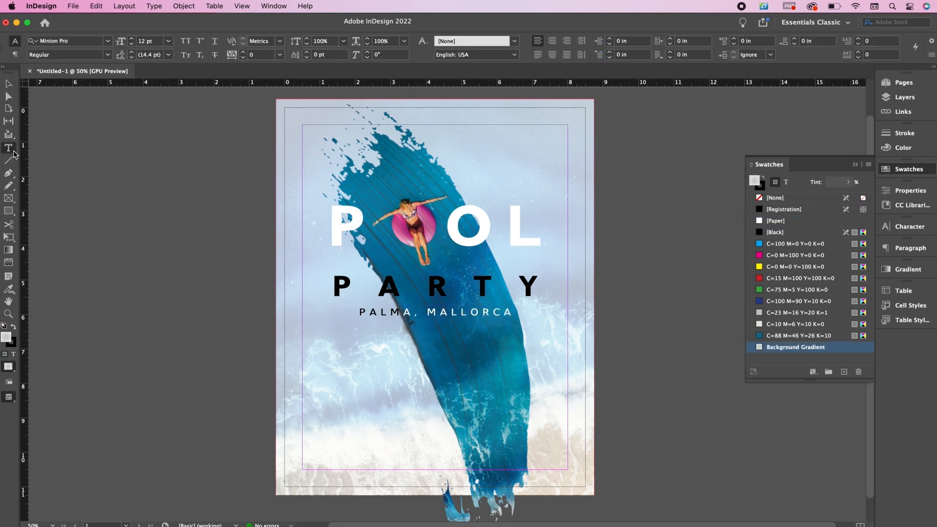
drag(311, 334, 569, 405)
text(FEATURING)
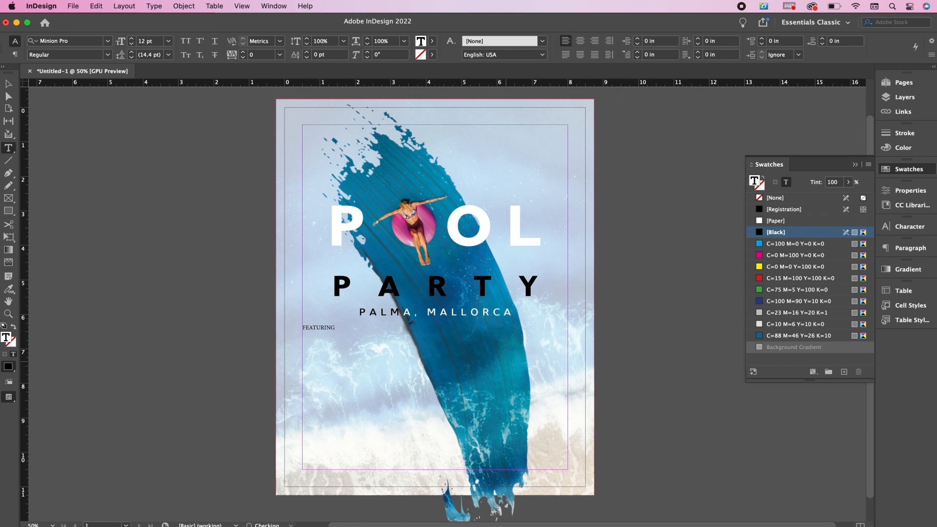
text(DJ)
text( KANE • JA)
text(M)
text(IX 8)
Centre all three lines of the line-up text and set them in Gallant regular
key(super+a)
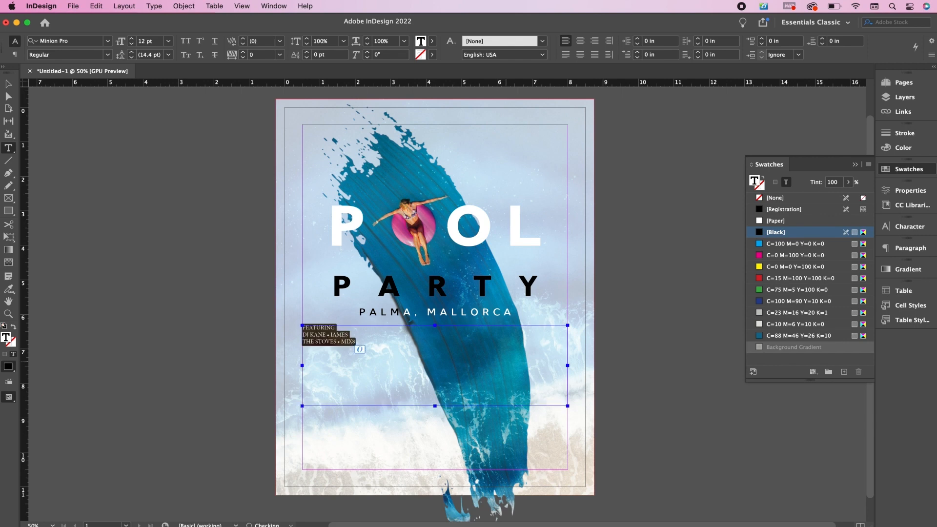
click(580, 44)
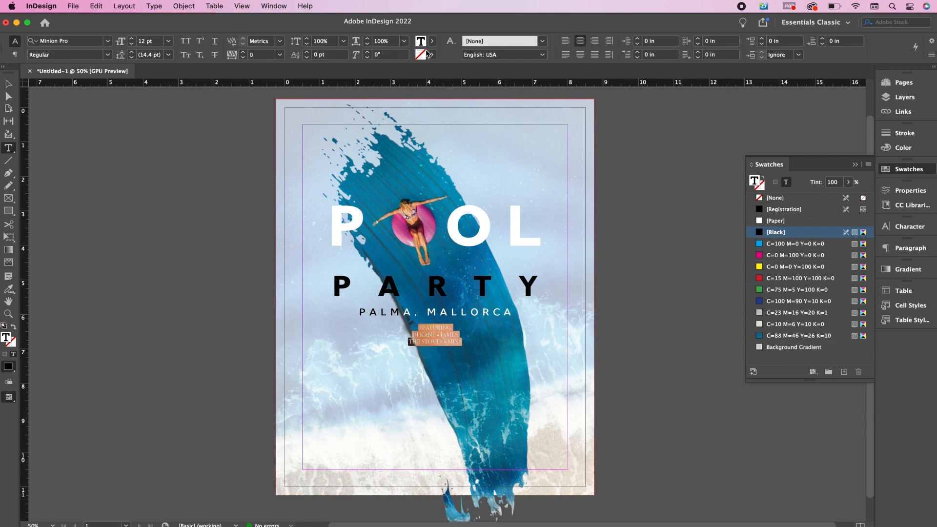
click(73, 44)
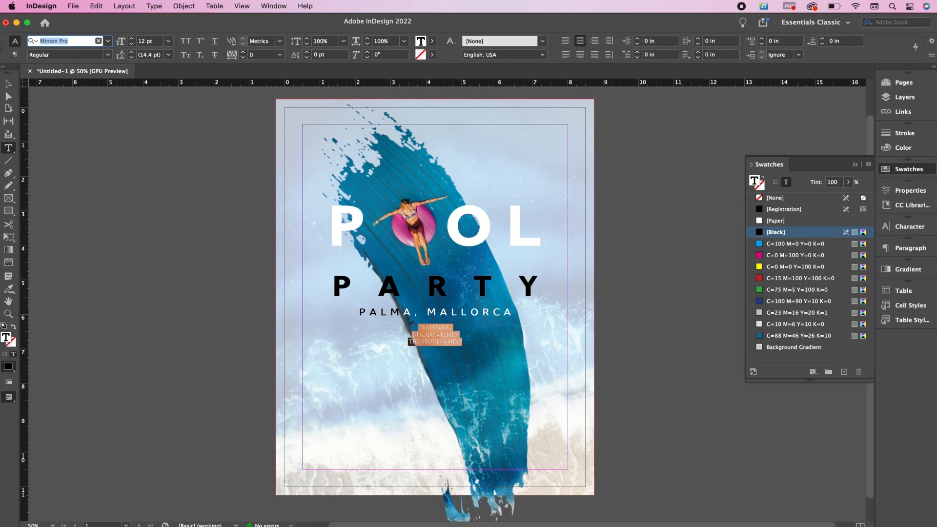
text(gall)
click(77, 150)
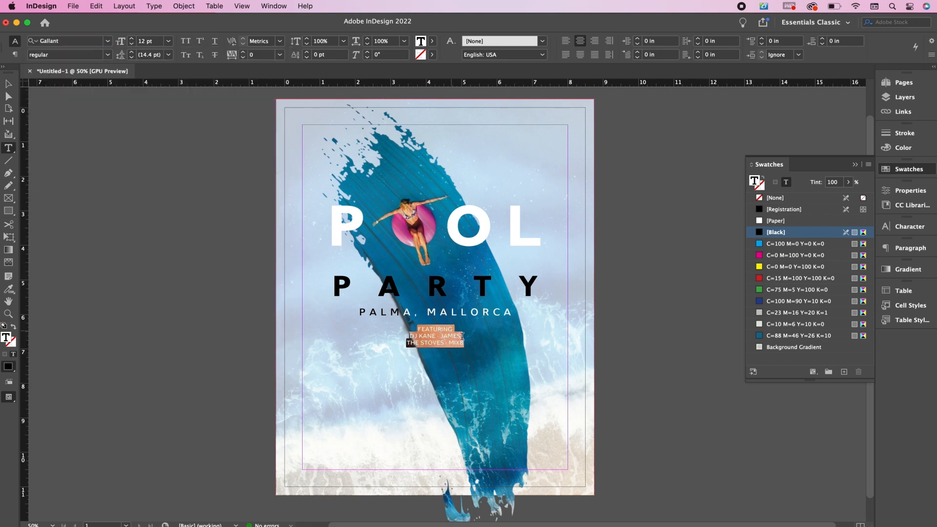
Set the two lines of act names below FEATURING in Gallant black
drag(462, 343, 409, 336)
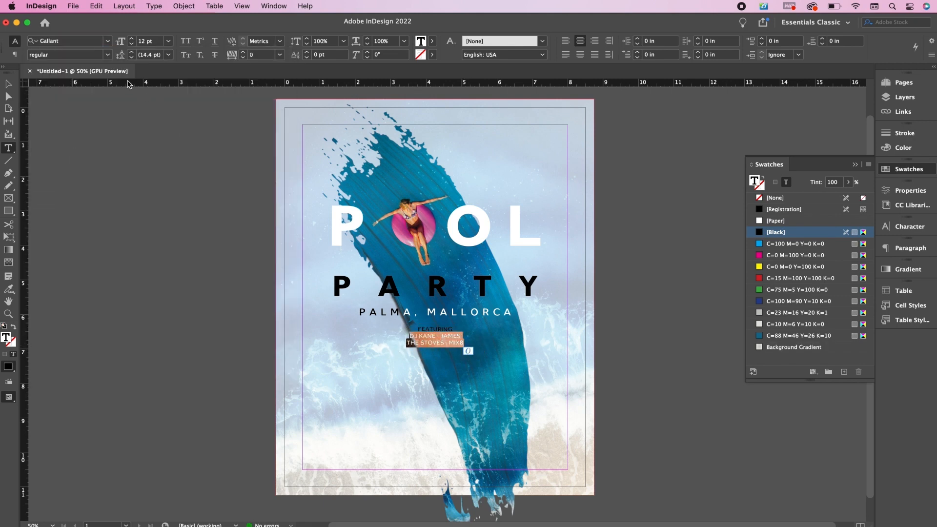
click(108, 54)
click(91, 112)
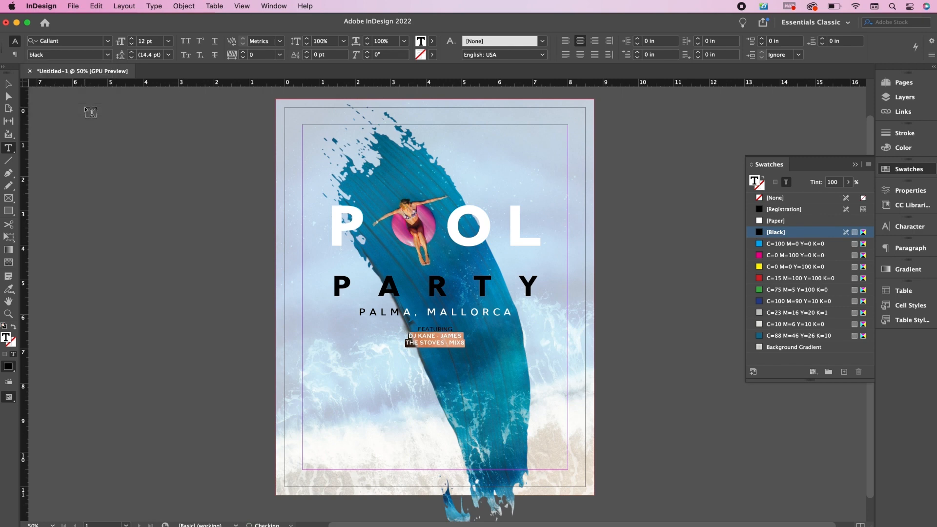
Increase the font size of the whole line-up text to 37 pt
key(super+a)
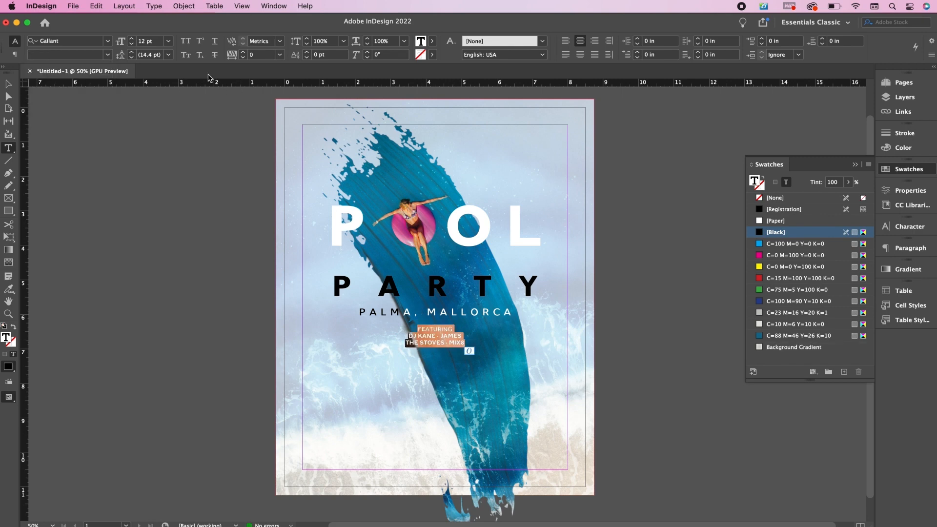
click(156, 44)
key(Up)
key(Up)
key(Up)
key(Up)
key(Up)
key(Up)
key(Up)
key(Up)
key(Up)
key(Up)
key(Up)
key(Up)
key(Up)
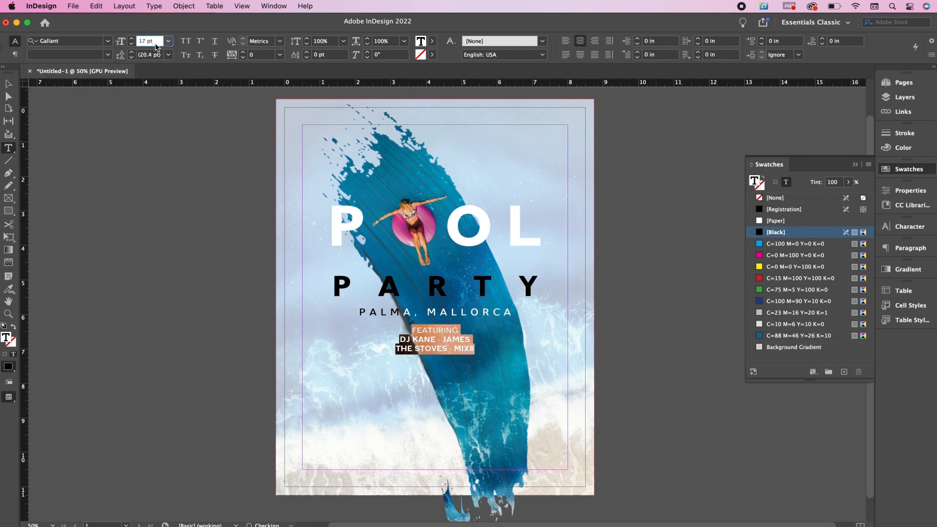
key(Up)
key(Up)
key(Up)
key(Up)
key(Up)
key(Up)
key(Up)
key(Up)
key(Up)
key(Up)
key(Up)
key(Up)
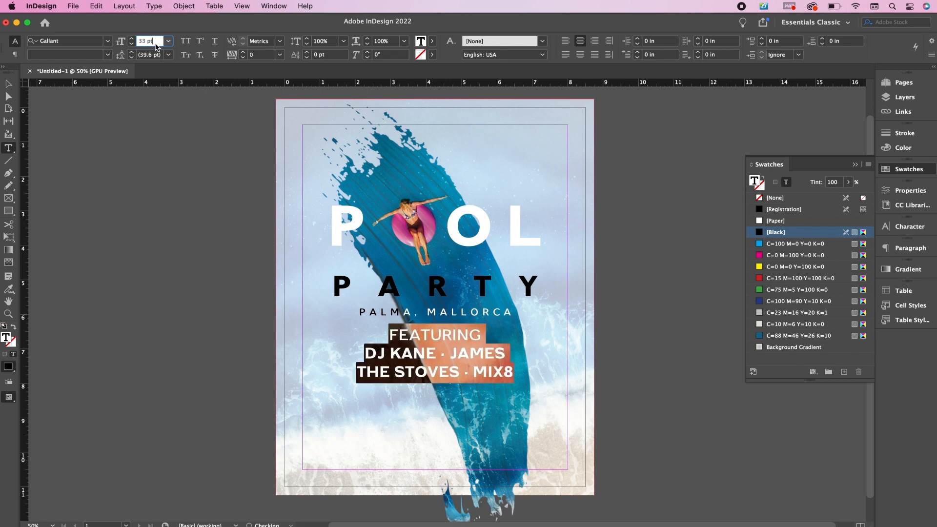
click(495, 361)
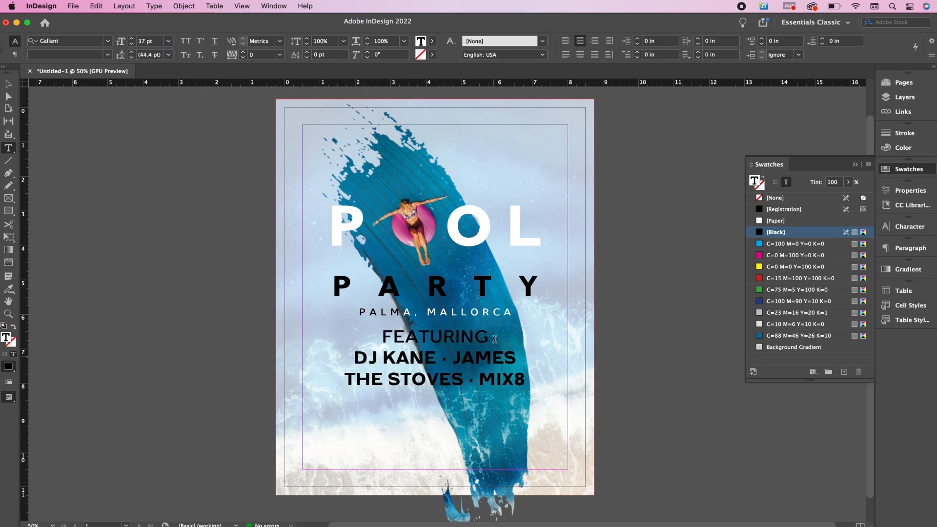
Reduce the word FEATURING to 20 pt
drag(488, 337, 376, 335)
key(Down)
key(Down)
key(Down)
key(Down)
key(Down)
key(Down)
key(Down)
key(Down)
key(Down)
key(Down)
key(Down)
key(Down)
key(Down)
key(Down)
key(Down)
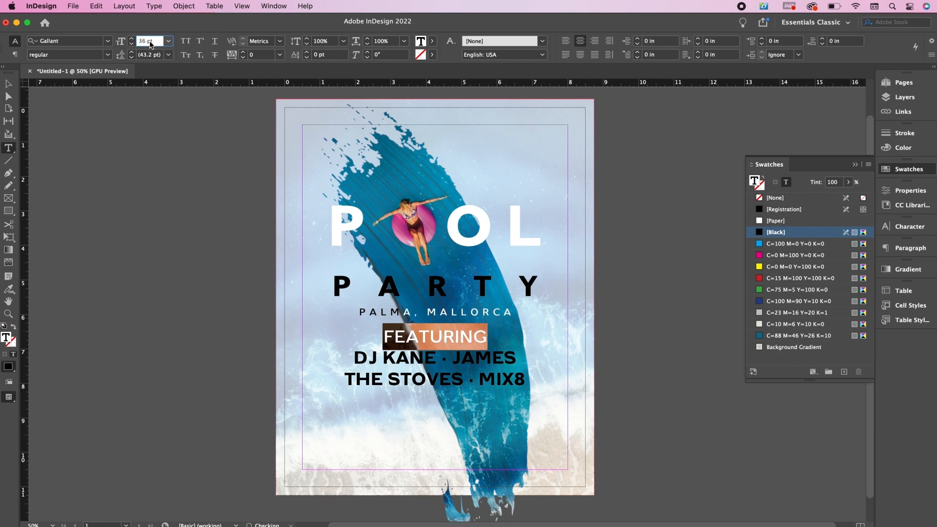
key(Down)
key(Down)
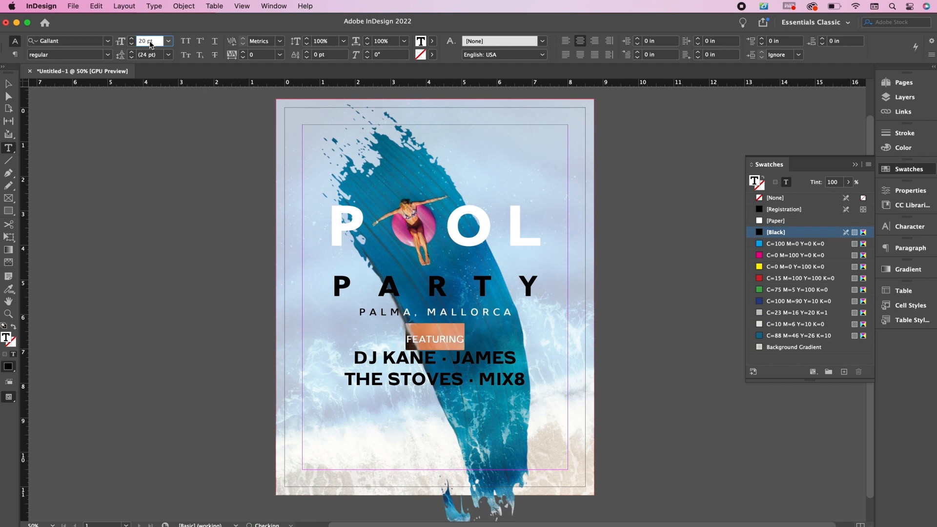
Set the tracking to 150 for the two lines of act names and to 100 for FEATURING
drag(527, 382, 332, 352)
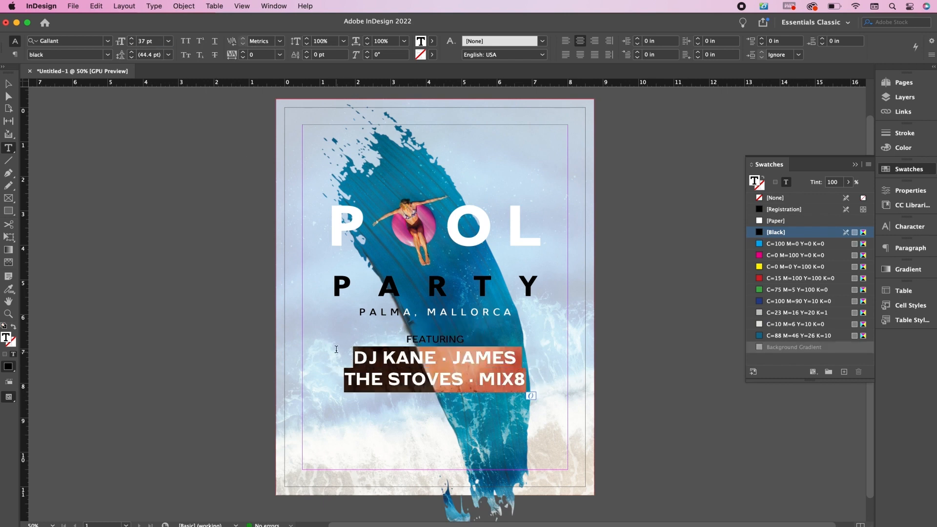
click(260, 55)
key(Return)
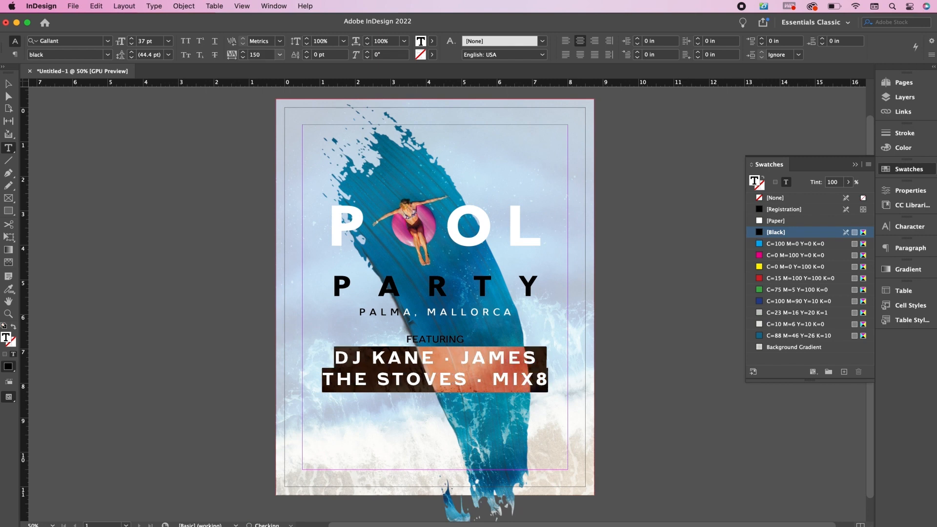
drag(466, 344, 394, 326)
click(260, 56)
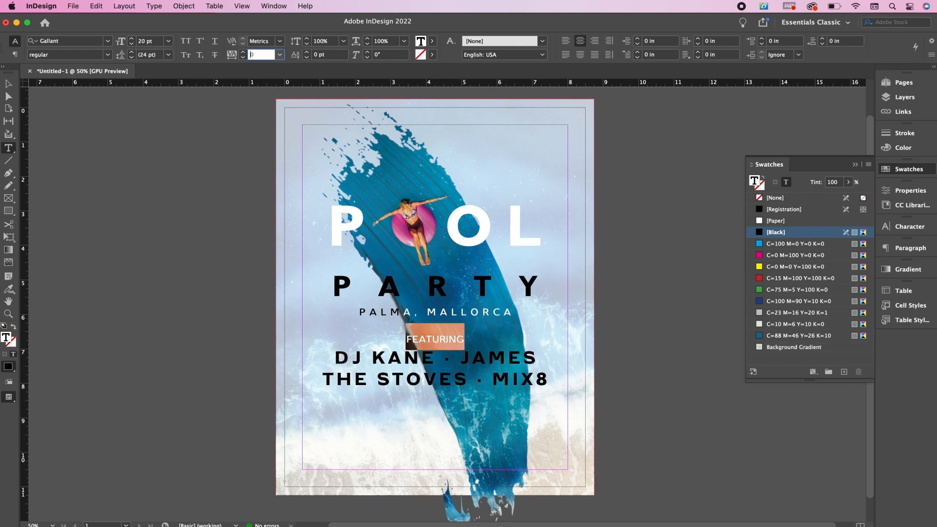
key(Return)
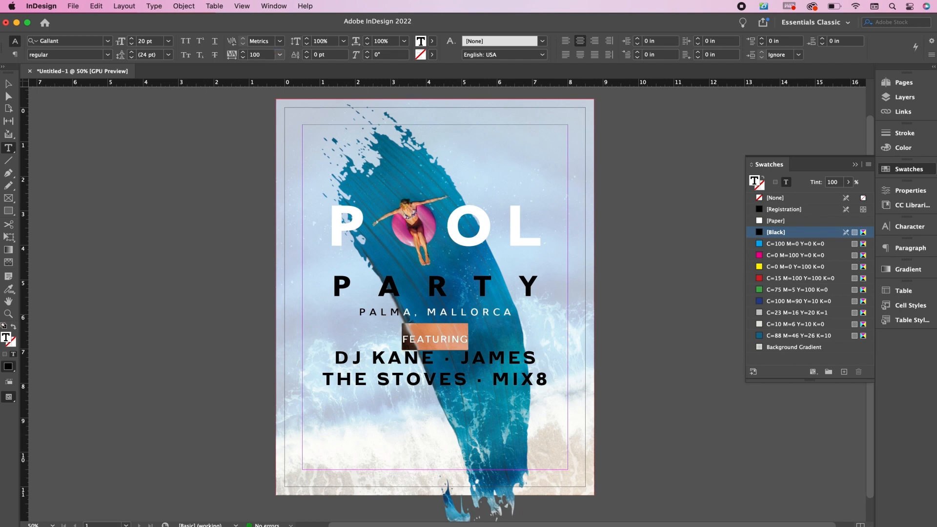
Apply the [Paper] color to the letters of both act-name lines that lie over the paint stroke
drag(536, 379, 428, 378)
click(774, 221)
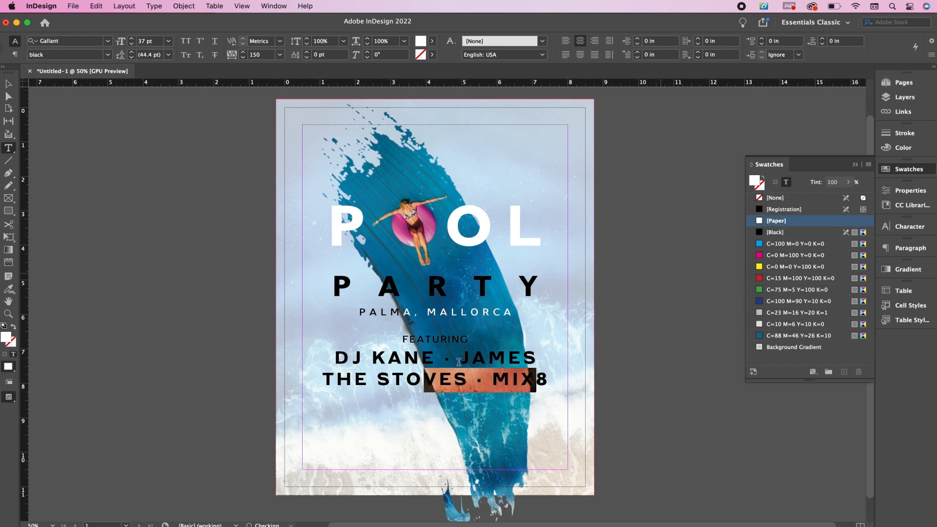
drag(526, 359, 422, 359)
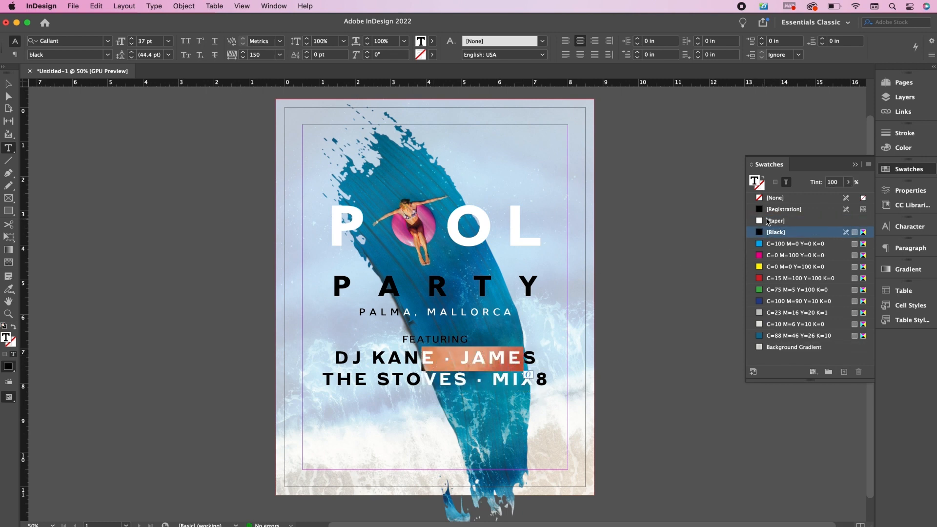
click(771, 221)
click(771, 222)
click(480, 360)
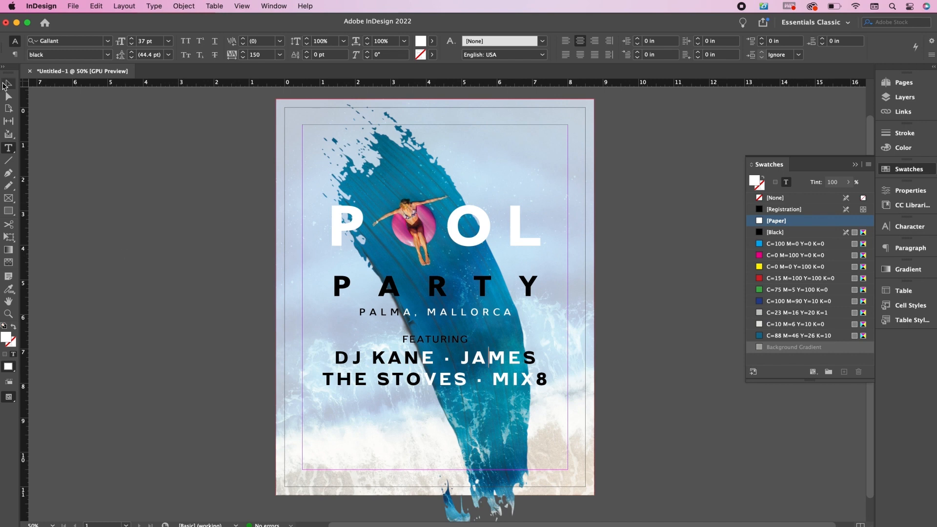
Add a text frame 7.5 by 0.52 in near the page's lower margin reading "TICKETS AVAILABLE AT PALMABAR.COM"
click(168, 259)
drag(308, 449, 567, 462)
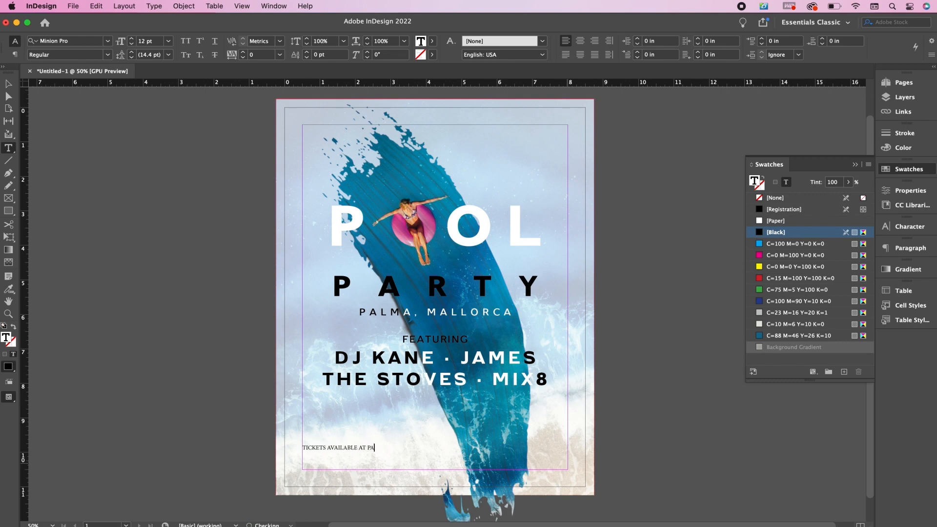
text(TICKETS AVAILABLE AT PALMABAR.COM)
Set the ticket line in Gallant bold at 14 pt
key(super+a)
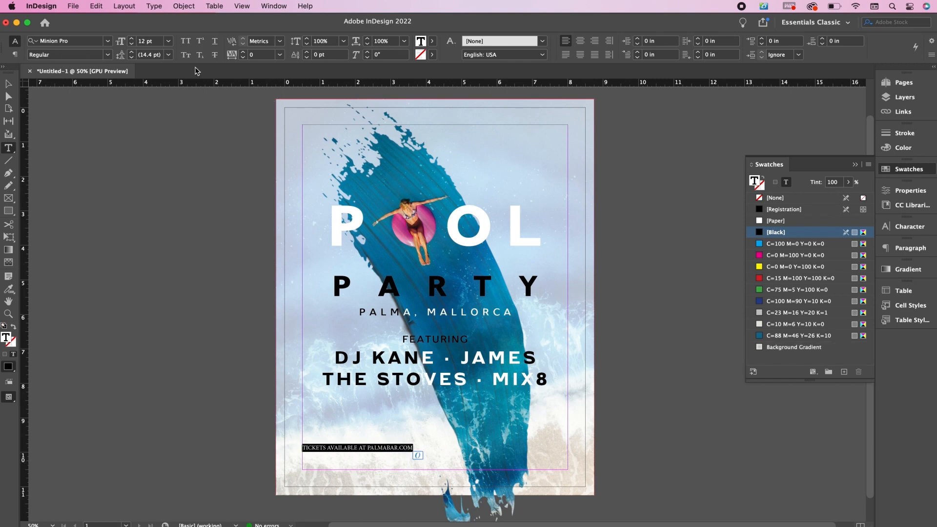
click(65, 41)
text(GALLA)
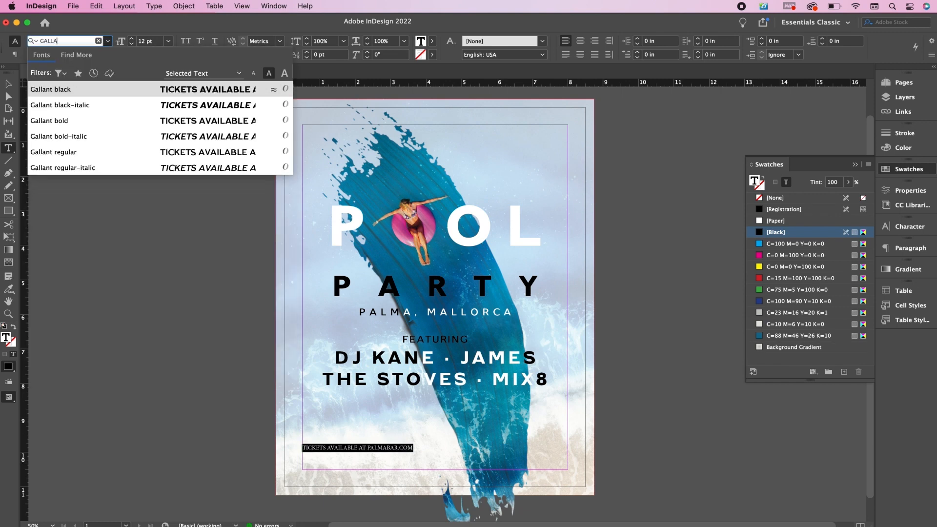
click(67, 121)
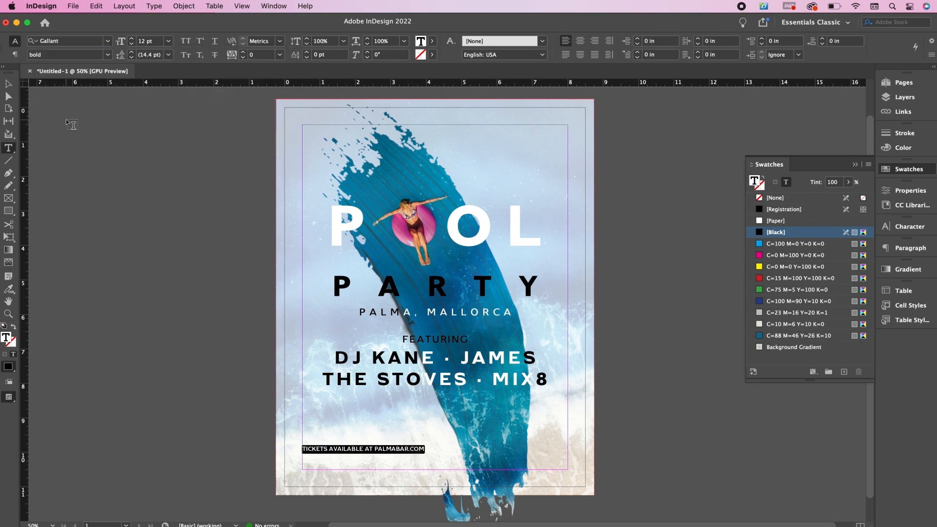
click(146, 41)
key(Up)
key(Up)
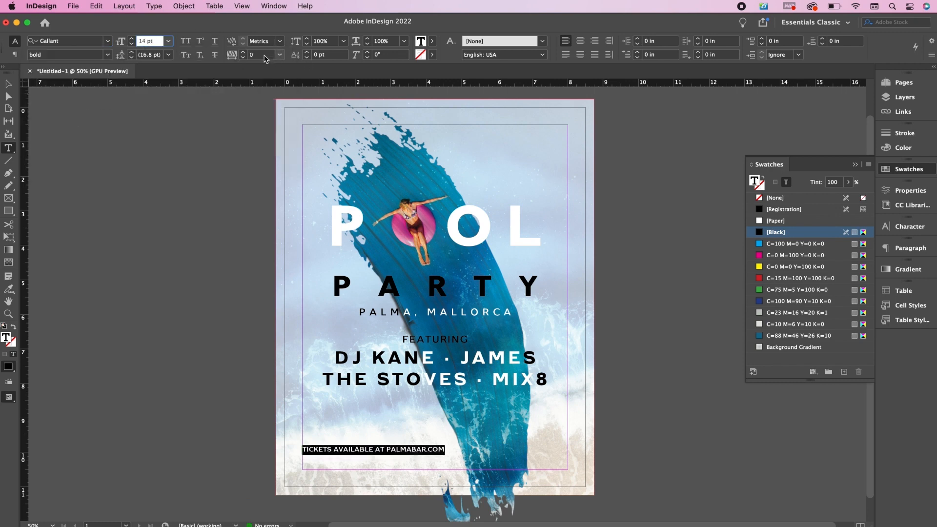
Set the ticket line's tracking to 470 and centre it in its frame
click(263, 56)
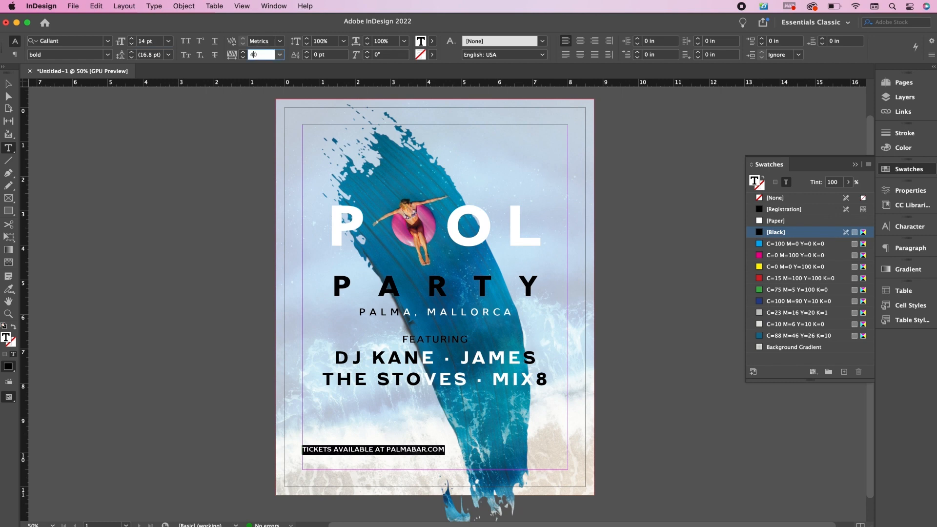
text(4700)
key(Return)
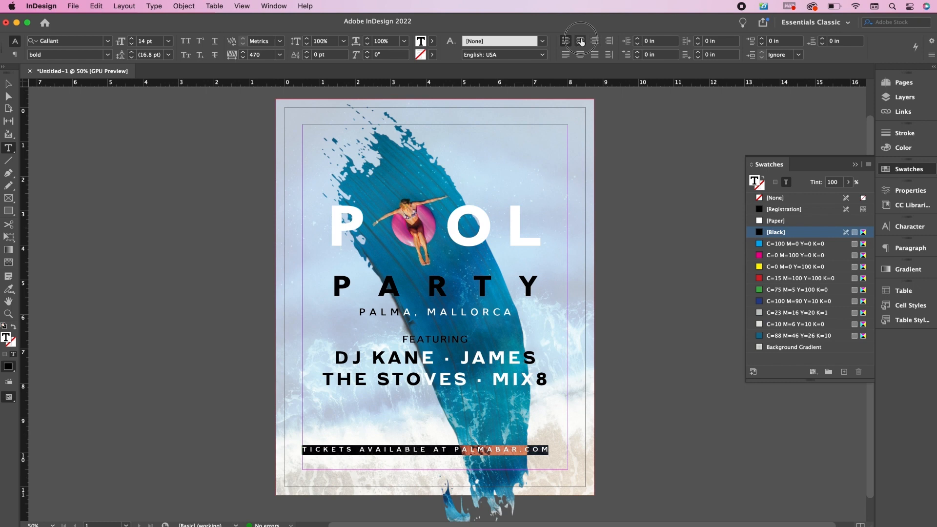
click(580, 40)
Shrink the ticket frame's height to 0.188 in and move it down to Y 10.1333 in, just above the lower margin
click(9, 84)
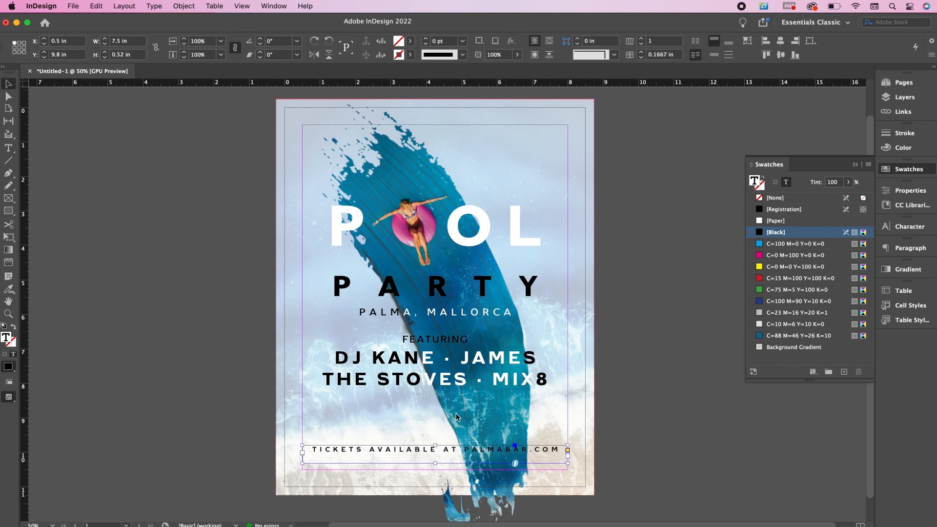
key(Down)
key(Down)
key(Down)
key(Down)
key(Down)
key(Down)
key(Down)
key(Down)
key(Down)
key(Down)
key(Down)
key(Down)
key(Down)
key(Down)
key(Down)
key(Down)
key(Down)
key(Down)
key(Down)
key(Down)
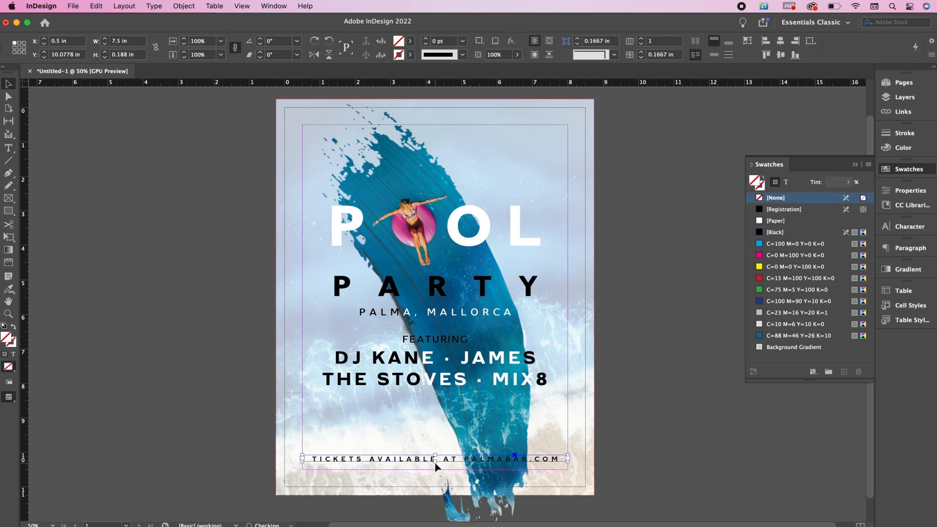
Change the ticket line's font style to Gallant black
click(9, 148)
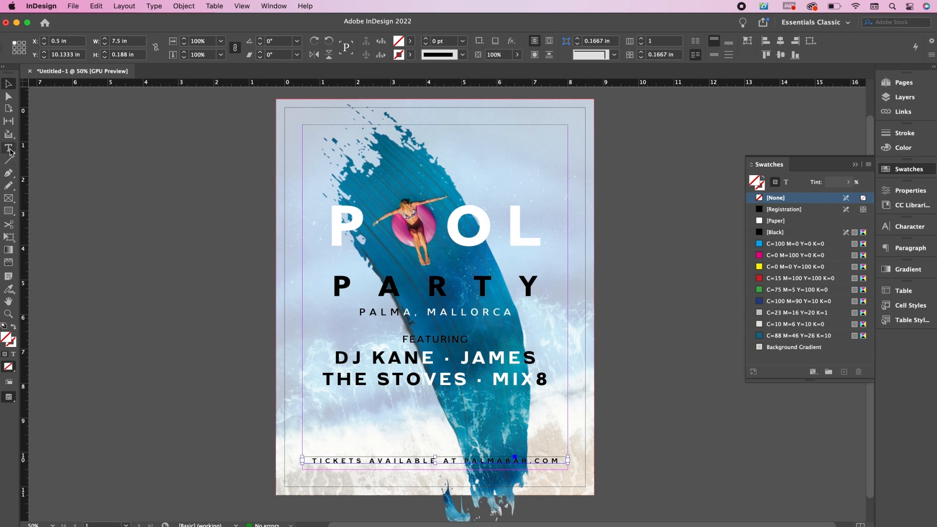
click(108, 55)
click(72, 109)
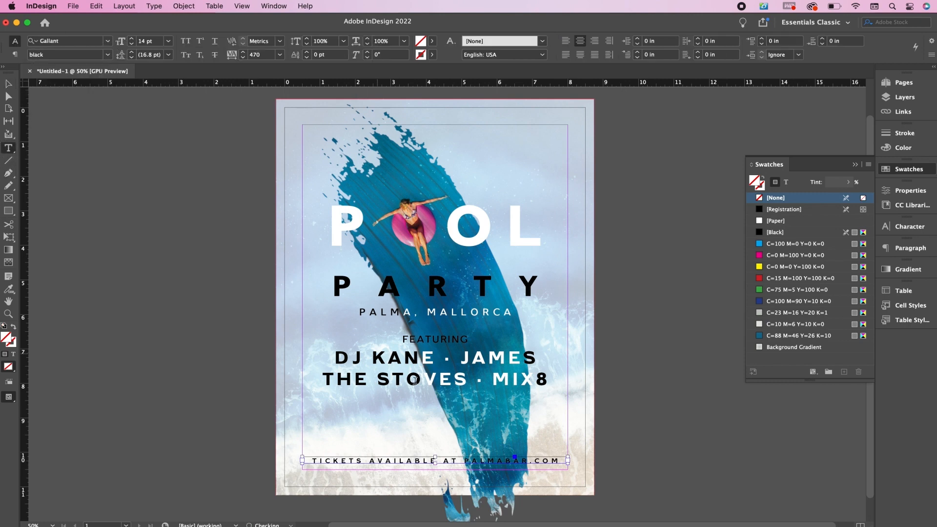
Apply the [Paper] color to the letters "PALMABAR" in the ticket line, over the paint stroke
drag(466, 461, 530, 460)
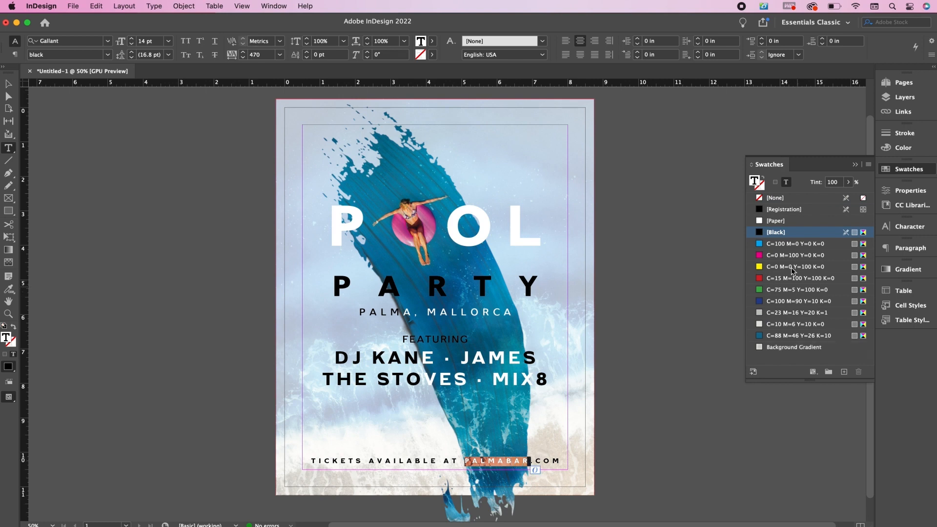
click(778, 220)
click(8, 84)
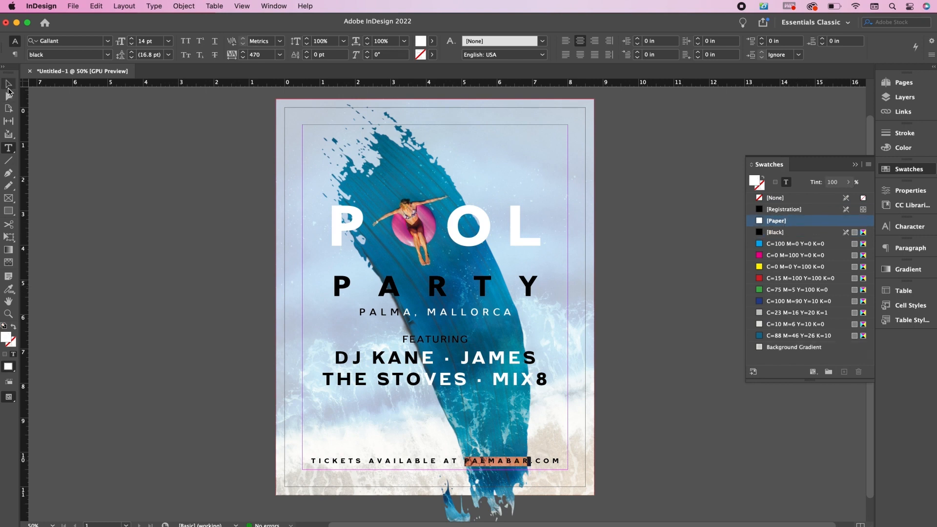
Draw a three-sided polygon 1.3889 in wide and high on the pasteboard beside the page
click(157, 230)
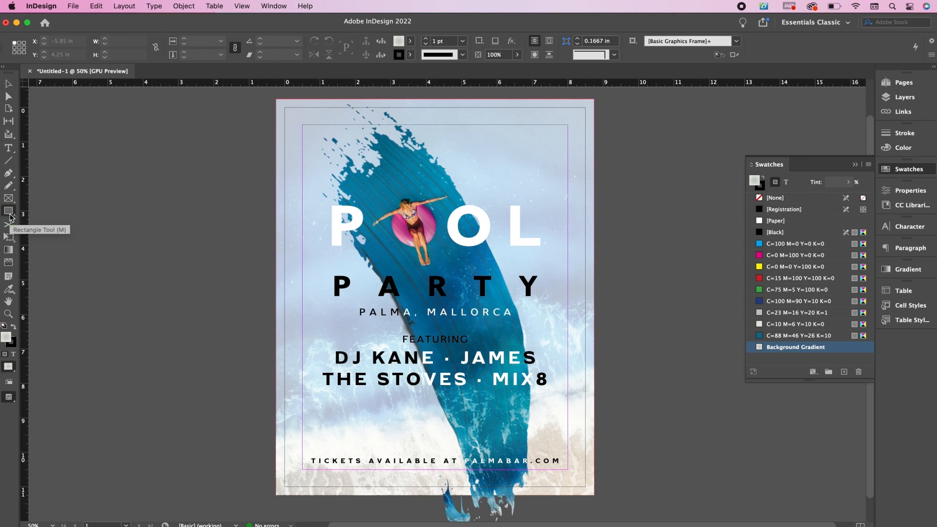
drag(10, 217, 49, 242)
click(125, 239)
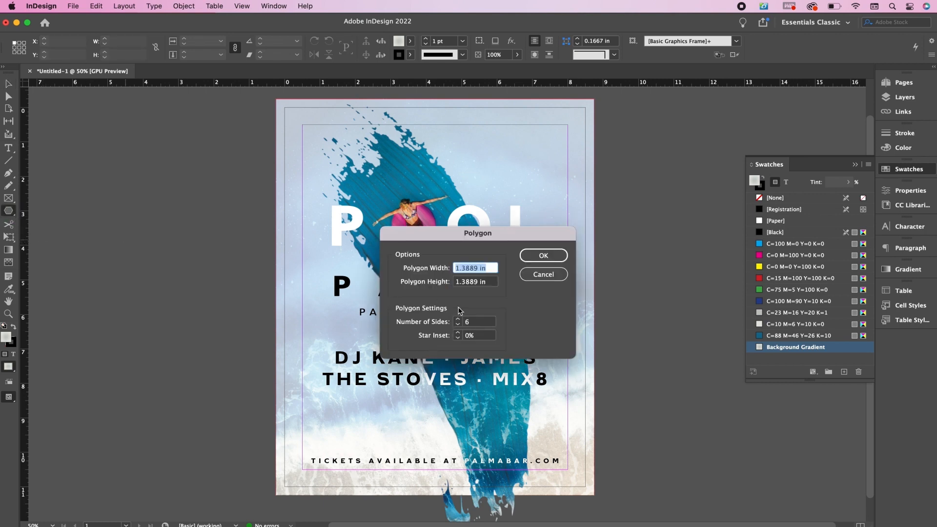
click(458, 332)
click(458, 331)
click(458, 332)
click(550, 255)
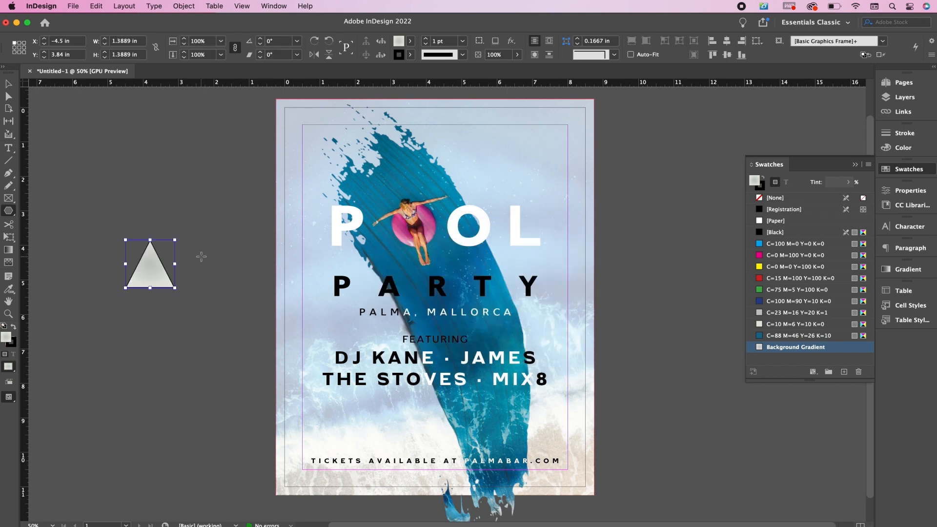
Remove the triangle's fill and give its stroke the [Paper] color
click(770, 198)
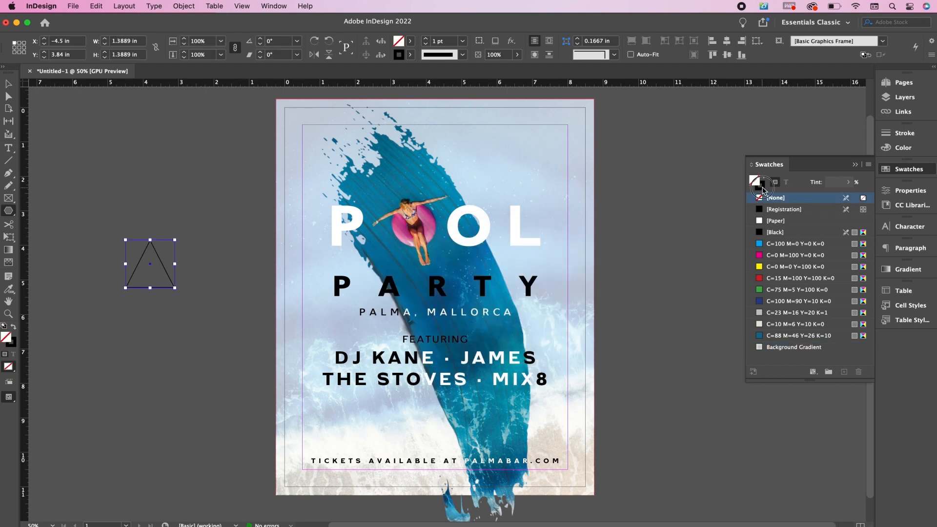
key(x)
click(773, 222)
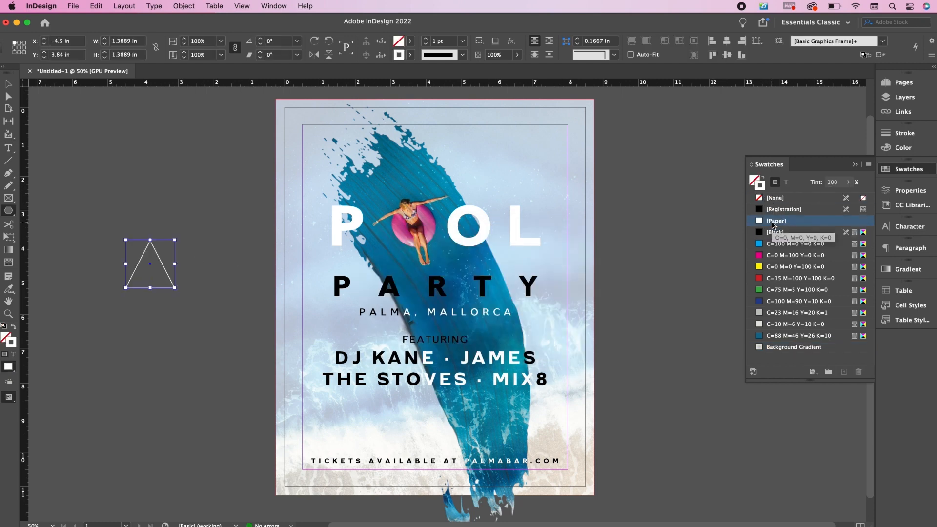
Set the triangle's stroke weight to 6 pt and move it into the page's upper-right corner inside the margins
click(905, 132)
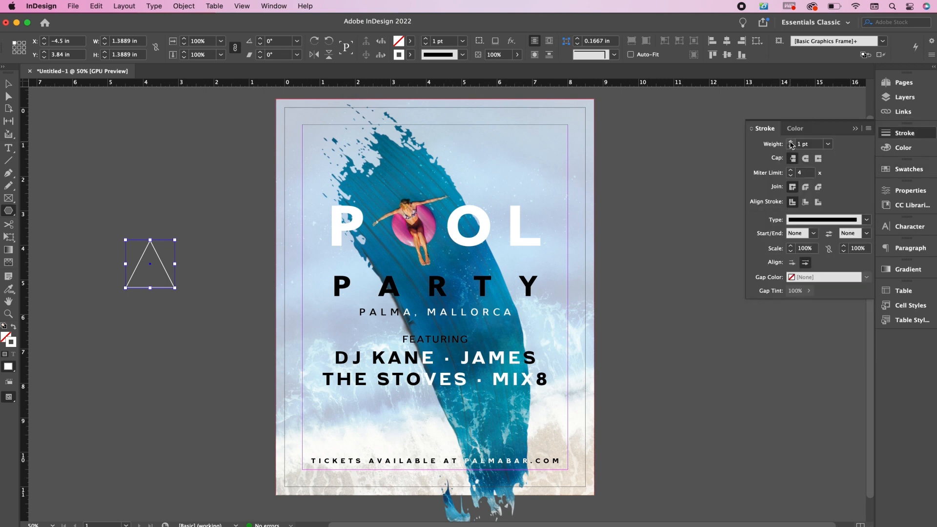
click(791, 142)
click(791, 143)
click(791, 143)
click(791, 143)
click(791, 142)
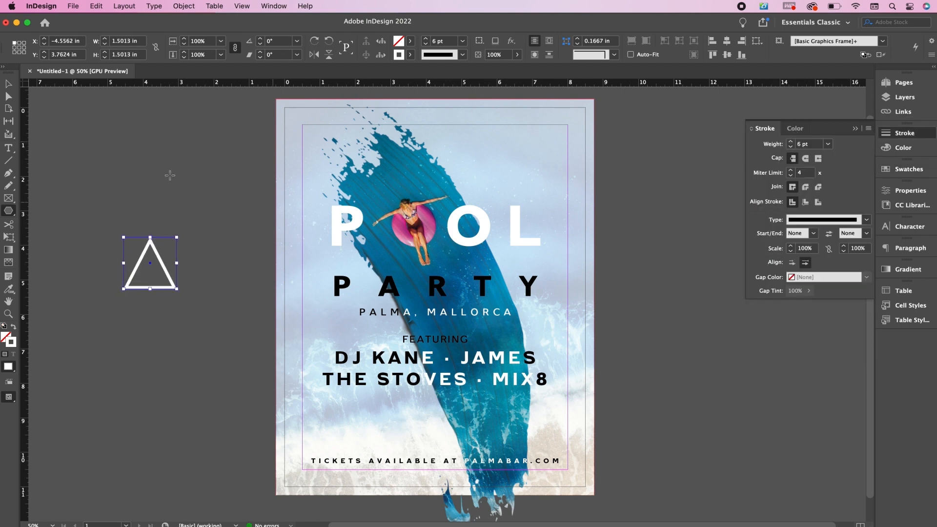
click(9, 84)
drag(170, 272, 563, 161)
Create a text frame reading "4" on the pasteboard beside the page and set its font to Gallant black
key(t)
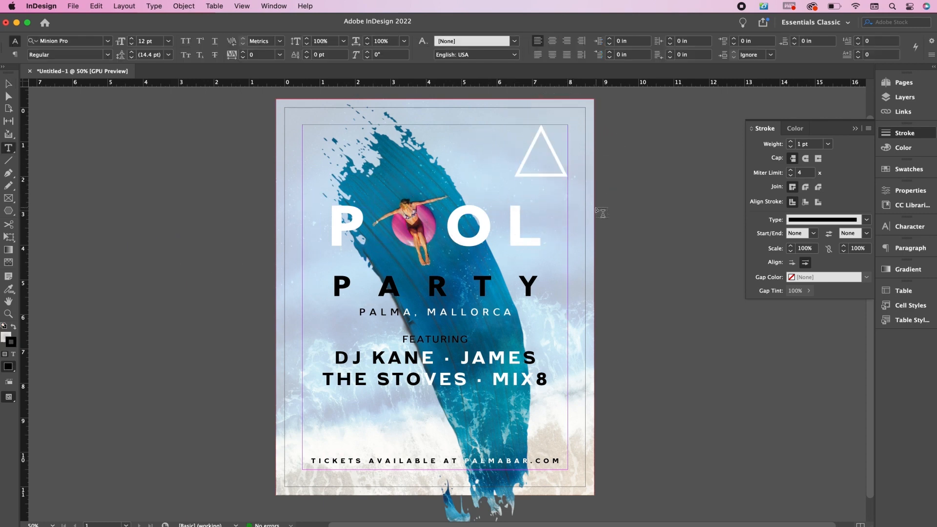
drag(601, 191, 667, 240)
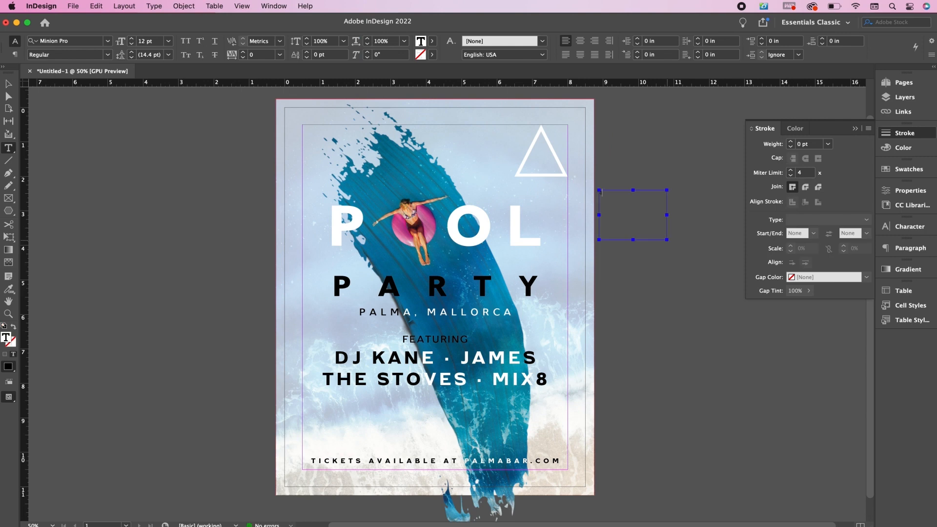
click(81, 42)
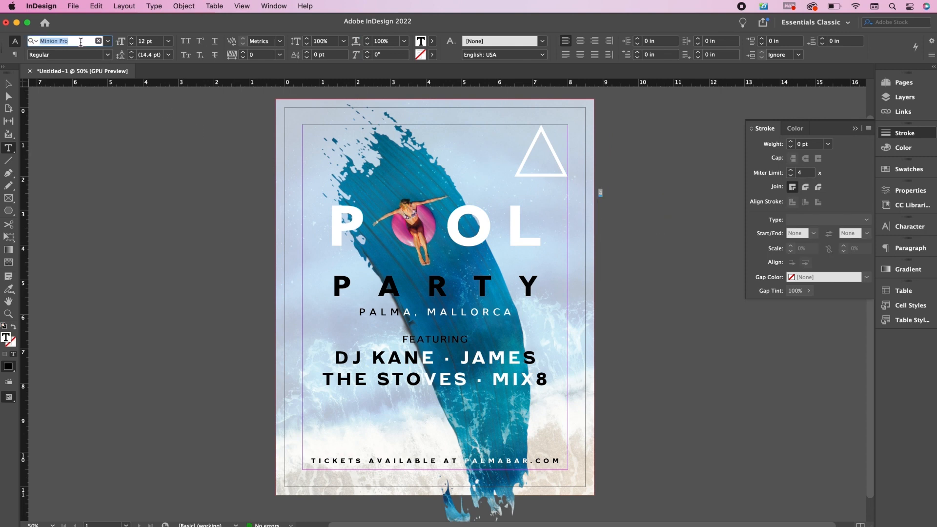
text(GALLA)
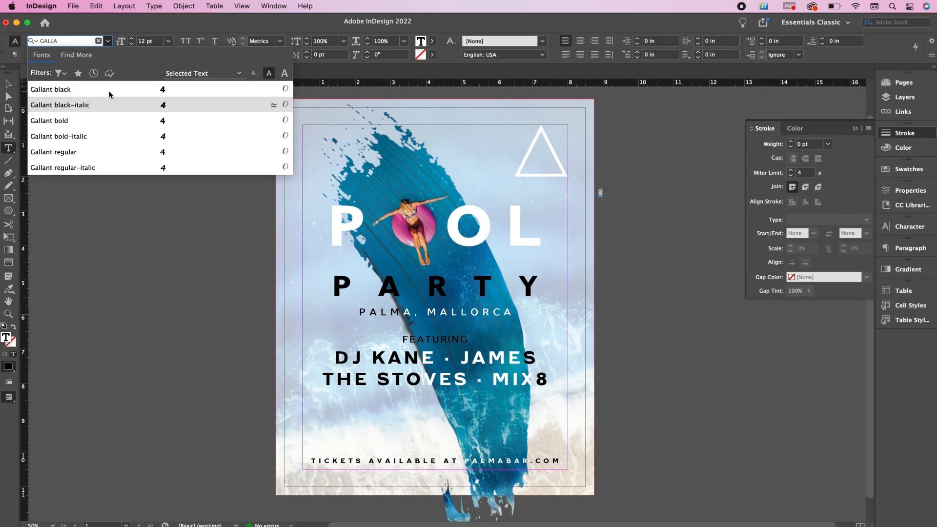
click(82, 91)
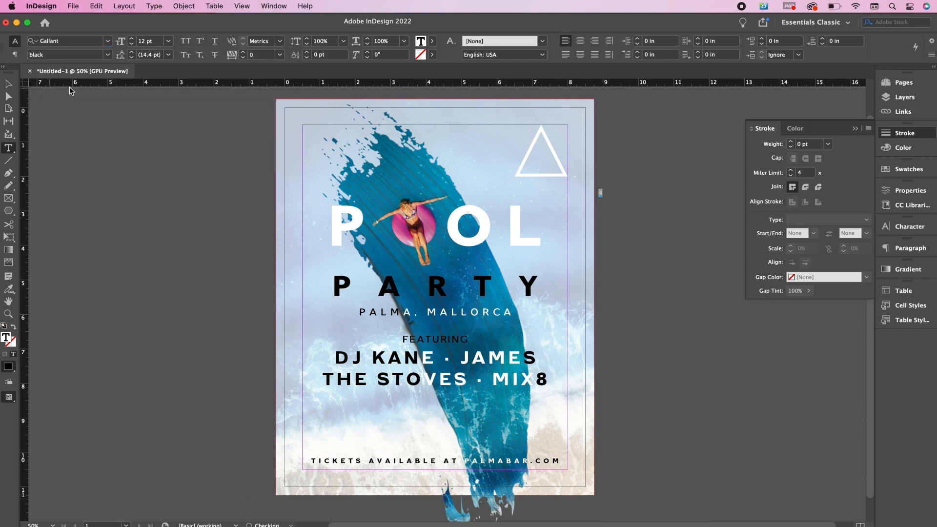
Enlarge the "4" to a font size of 70 pt
click(149, 42)
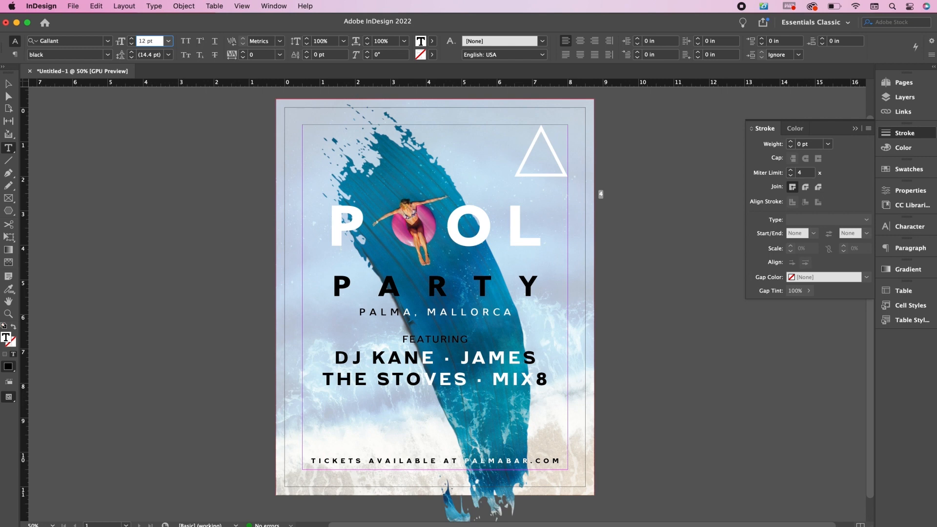
key(Up)
key(Up)
key(Up)
key(Up)
key(Up)
key(Up)
key(Up)
key(Up)
key(Up)
key(Up)
key(Up)
key(Up)
key(Up)
key(Up)
key(Up)
key(Up)
key(Up)
key(Up)
key(Up)
key(Up)
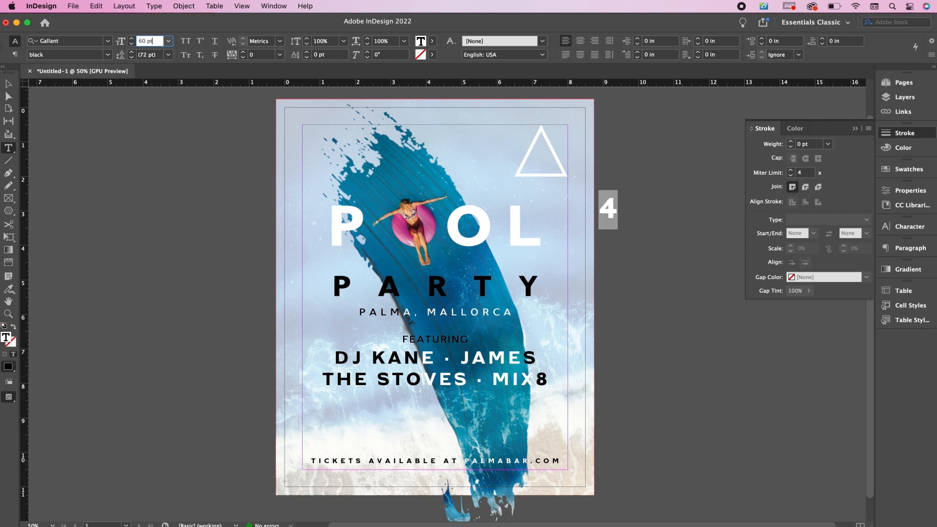
Centre the "4" inside the white triangle and reduce its font size to 60 pt
click(9, 84)
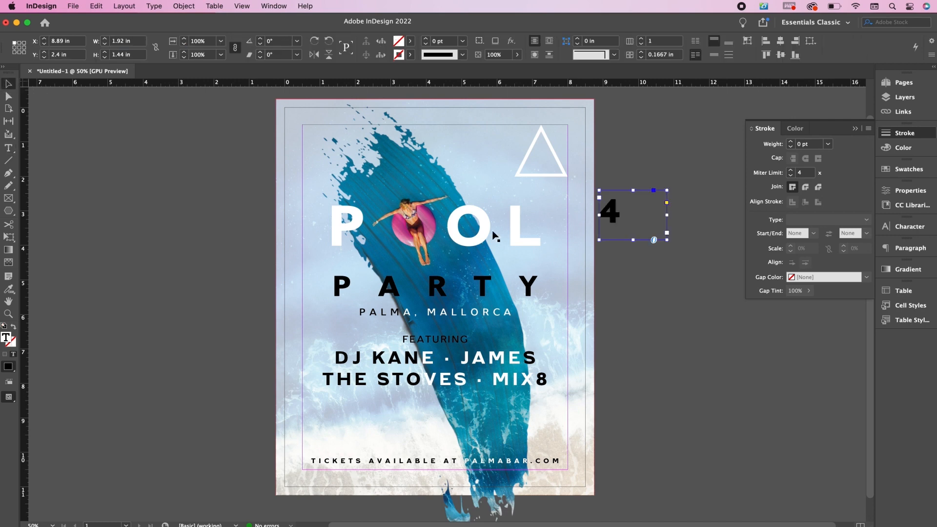
drag(630, 224, 545, 178)
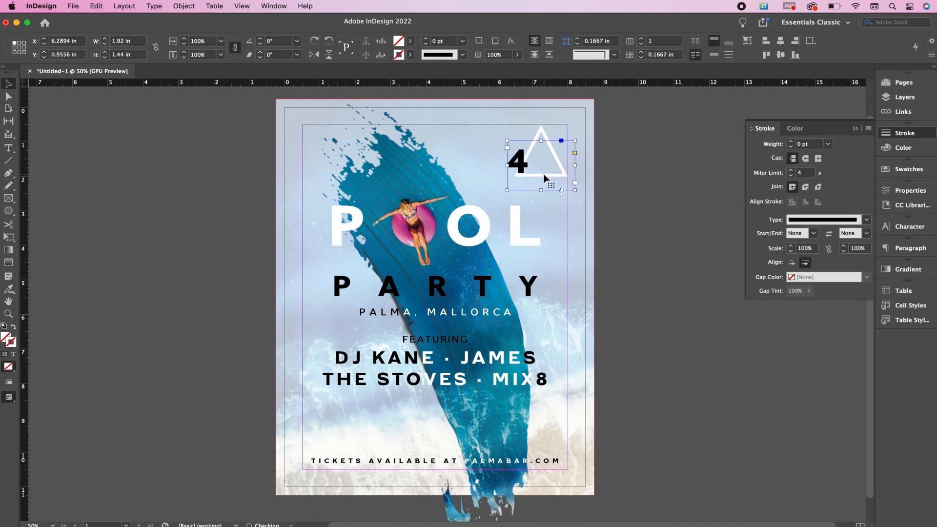
click(8, 148)
click(582, 41)
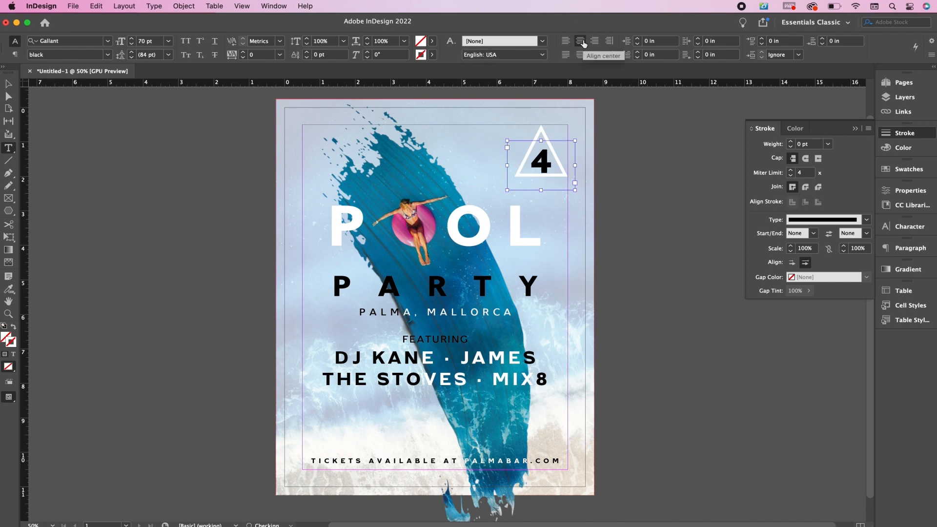
click(122, 43)
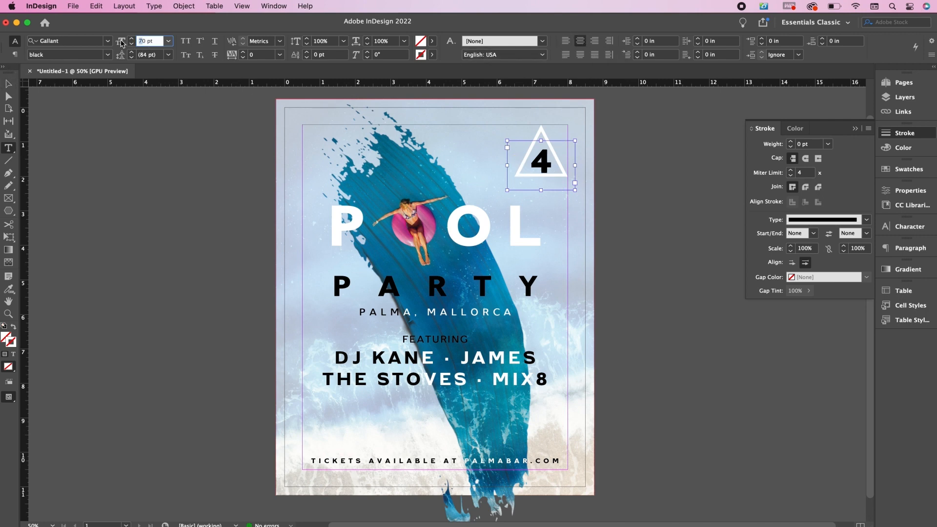
click(8, 84)
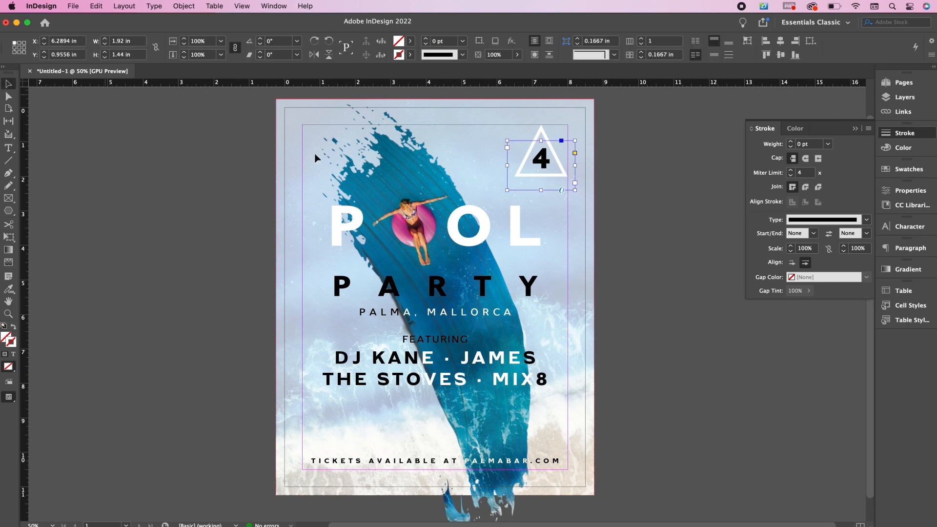
Apply the C=88 M=46 Y=26 K=10 swatch to the "4" and shrink its frame's height to fit the text
double_click(545, 171)
key(super+a)
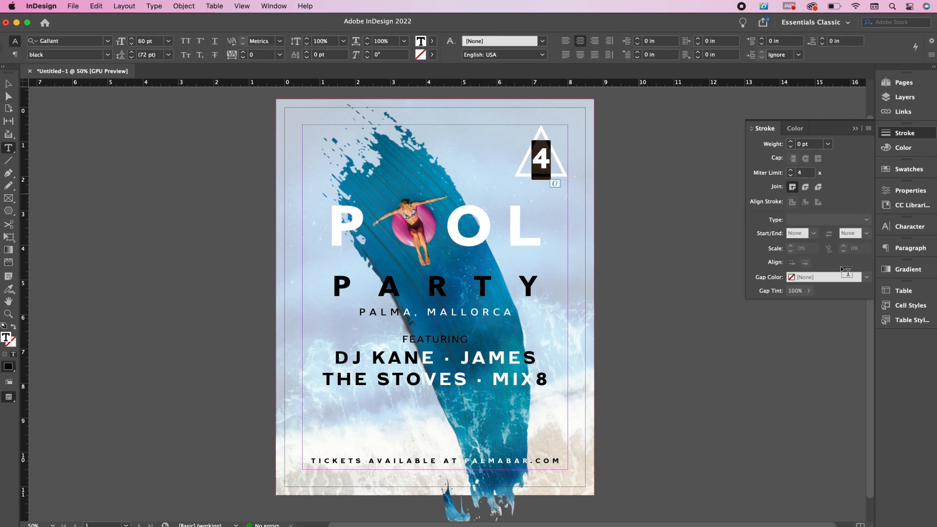
click(907, 169)
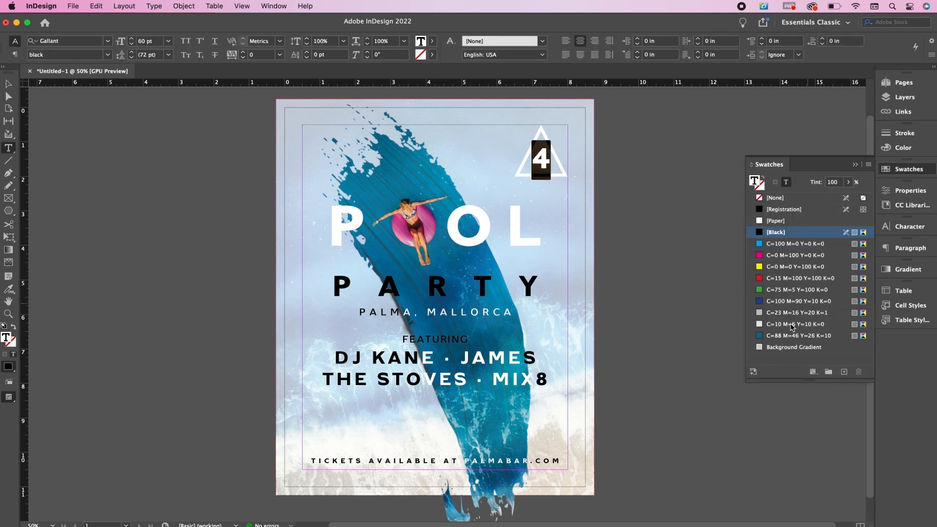
click(799, 335)
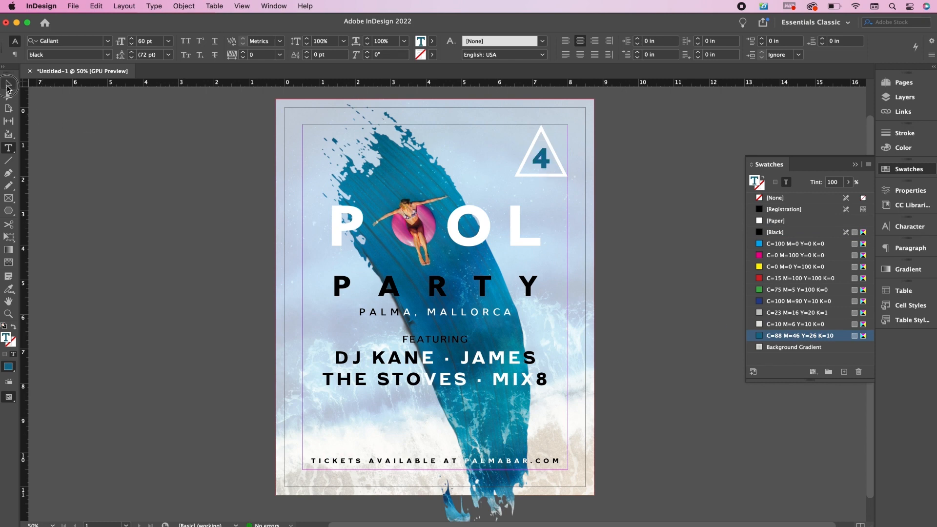
click(8, 84)
double_click(541, 189)
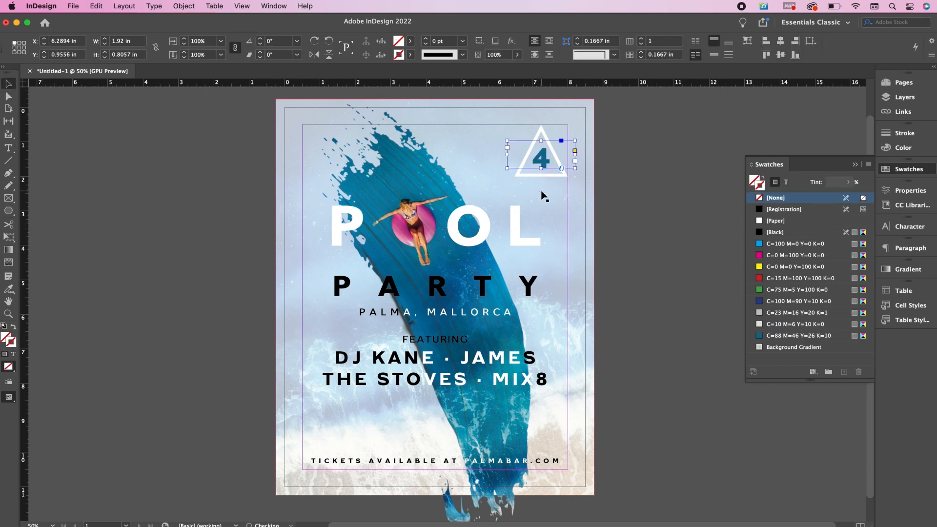
Add a text frame reading "JUNE" above the "POOL" lettering, between the paint stroke and the triangle
click(8, 148)
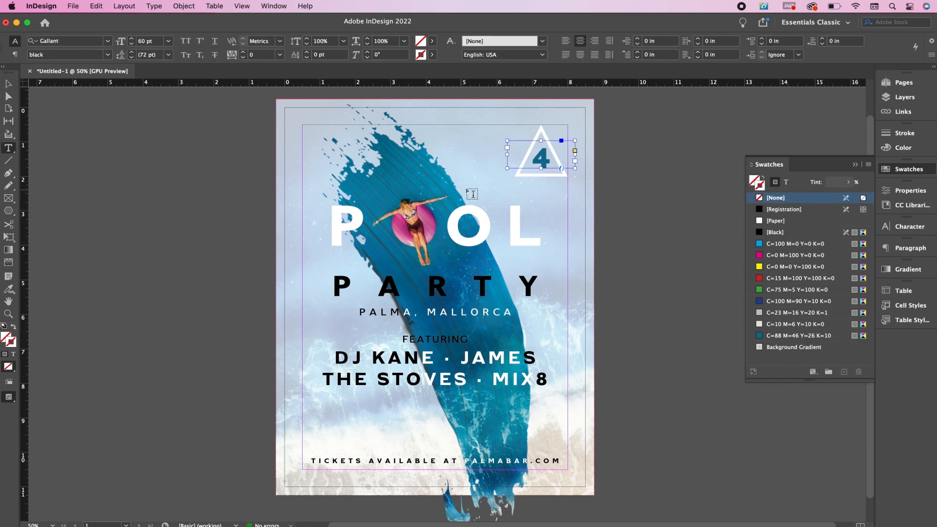
click(438, 145)
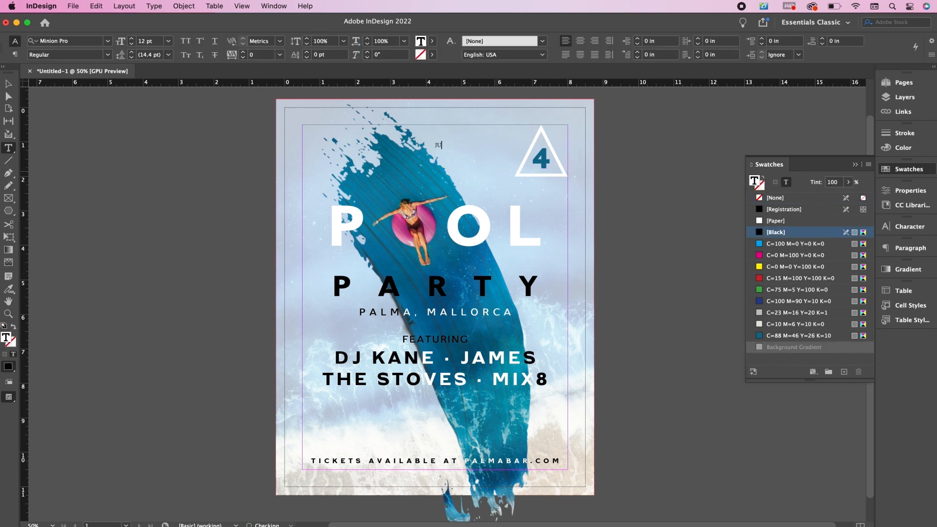
text(JUNE)
double_click(450, 145)
Set "JUNE" in Gallant regular and color it with the C=88 M=46 Y=26 K=10 swatch
click(94, 42)
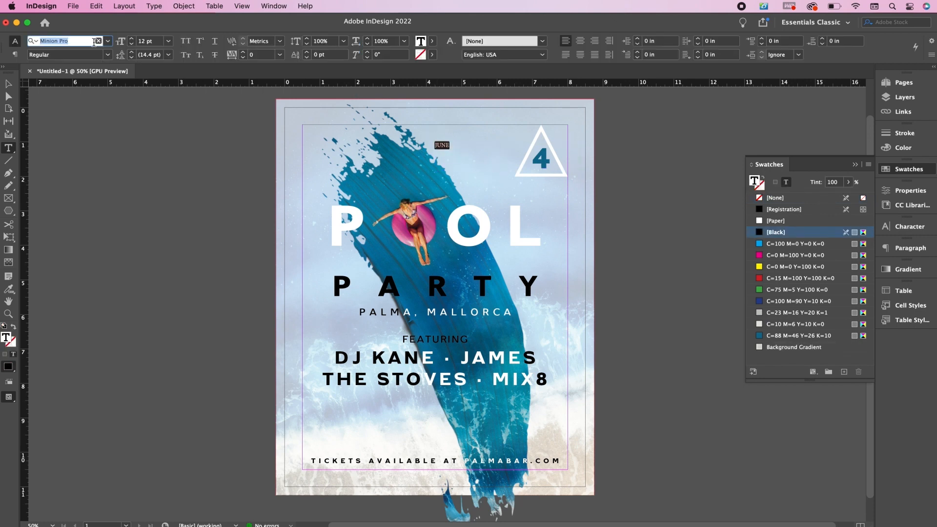
text(GALLAN)
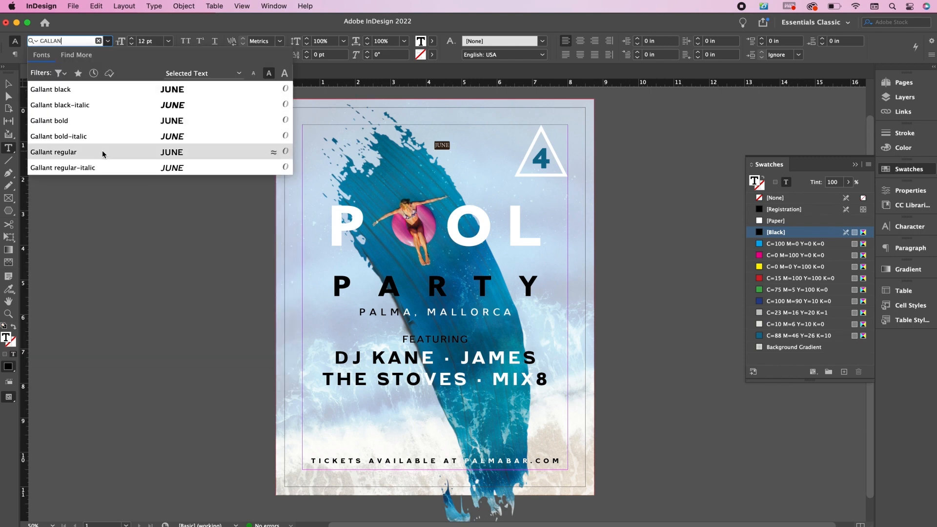
click(103, 154)
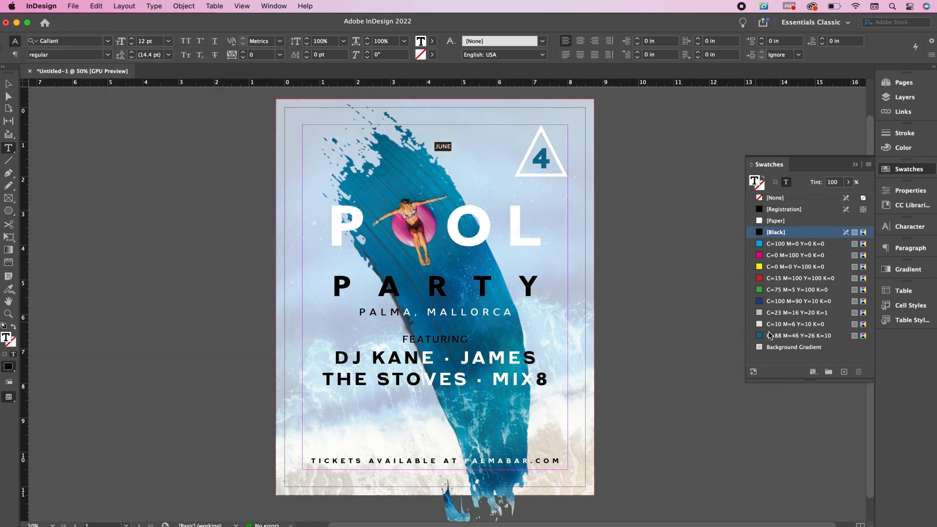
click(770, 336)
Set the "JUNE" text to 20 pt with a tracking of 130
click(445, 147)
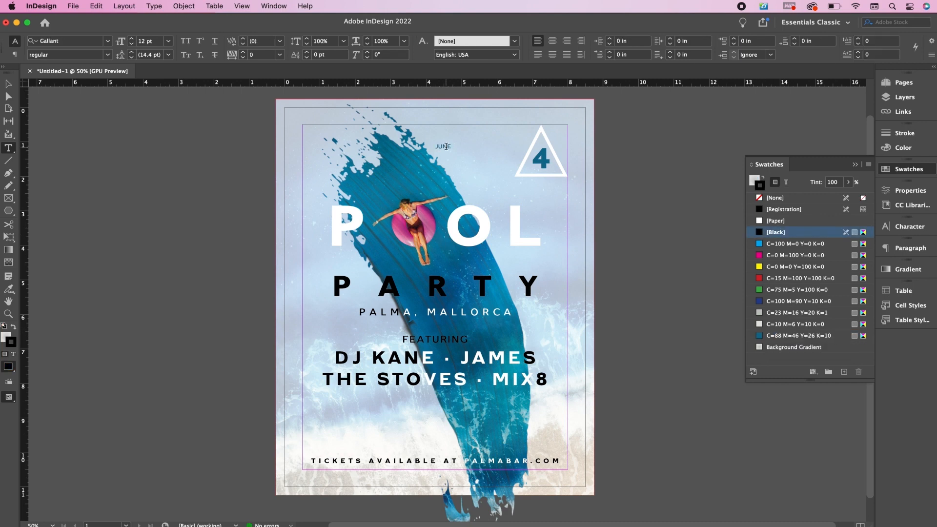
double_click(445, 146)
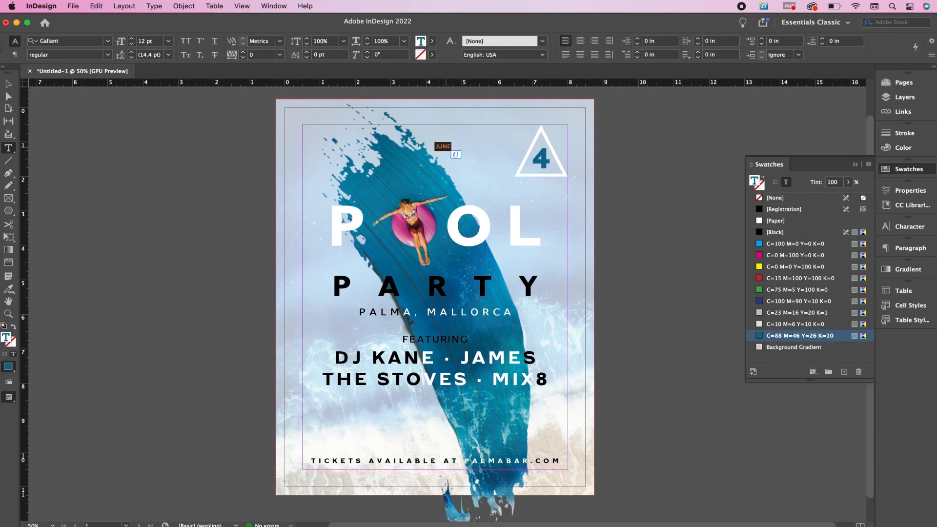
double_click(147, 42)
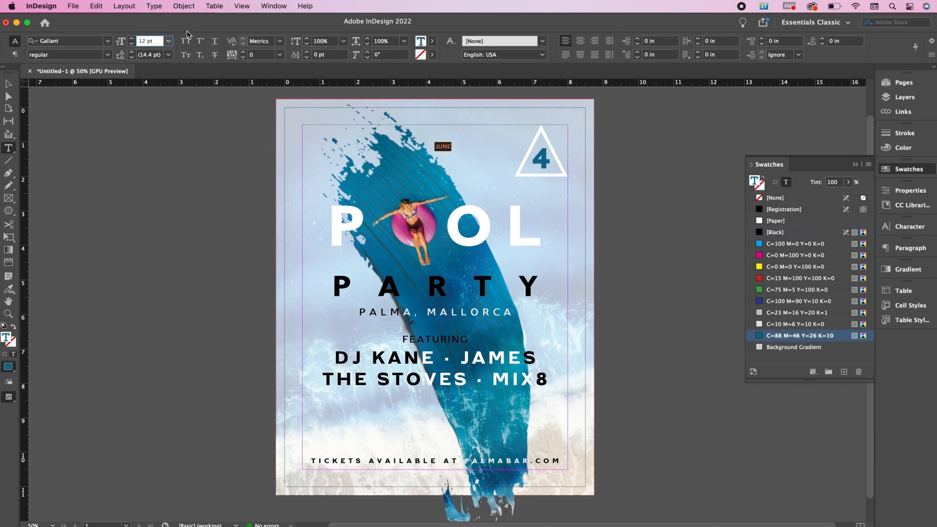
click(267, 54)
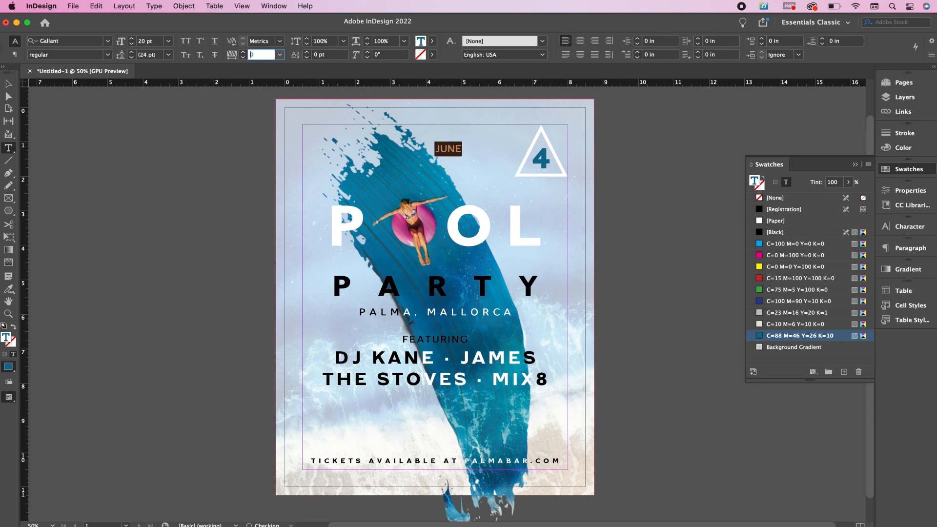
key(Return)
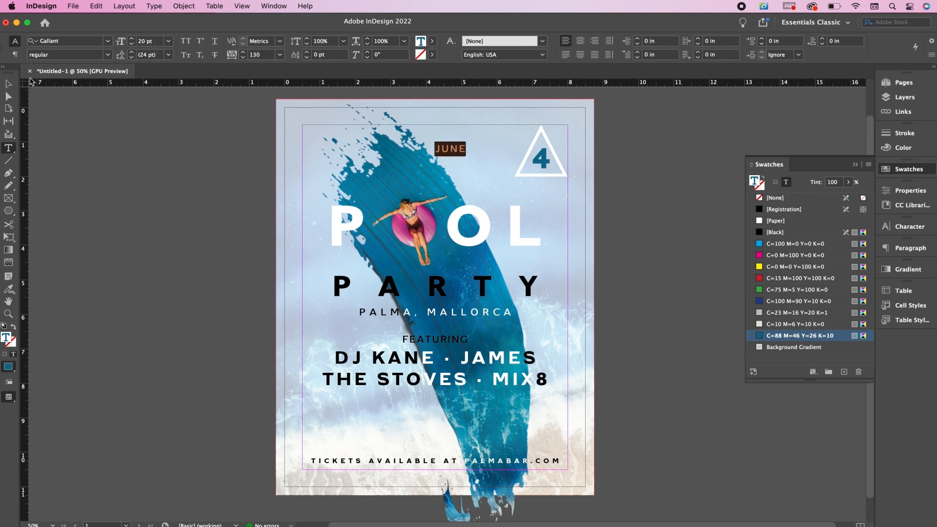
Centre-align "JUNE" in its frame and move the frame directly beneath the triangle
click(8, 84)
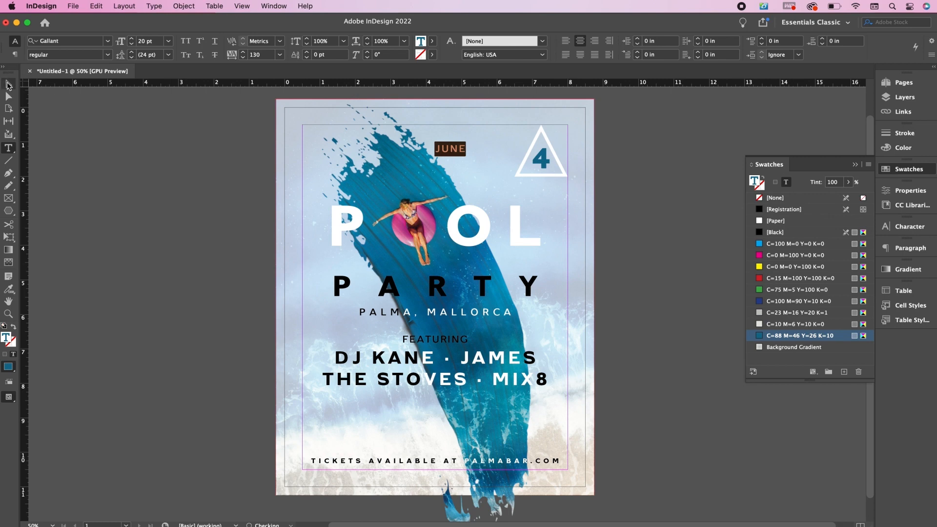
drag(468, 163, 544, 197)
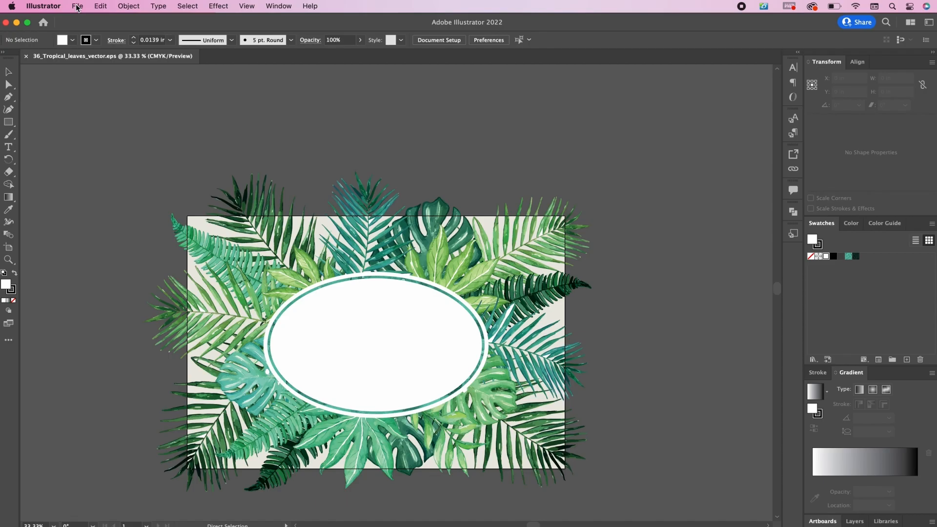
Create a new Illustrator document 5 in wide and 10 in high
click(77, 7)
click(81, 25)
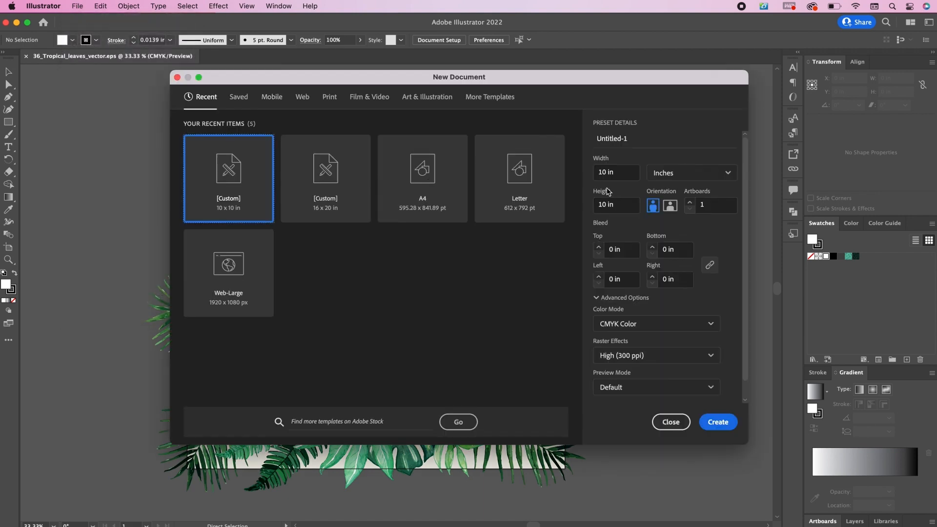
click(605, 173)
drag(605, 173, 589, 174)
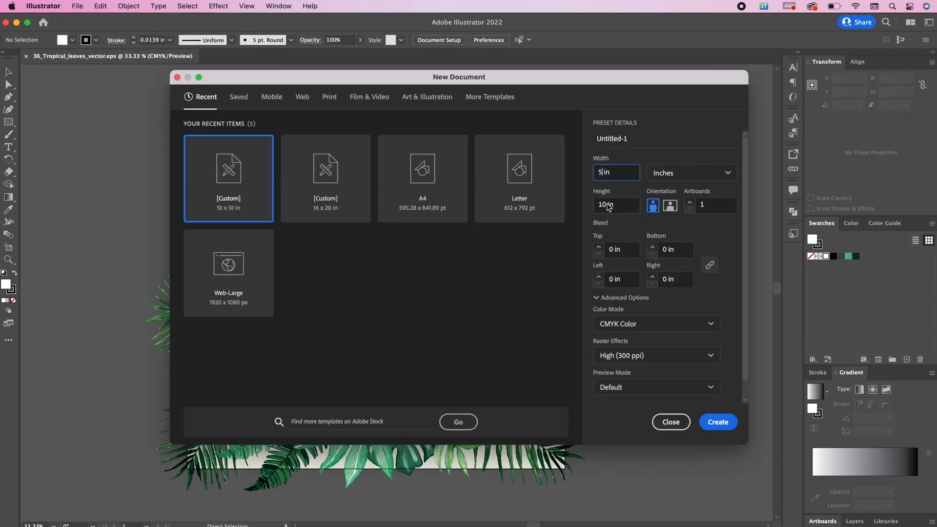
text(5)
drag(609, 207, 595, 208)
click(718, 422)
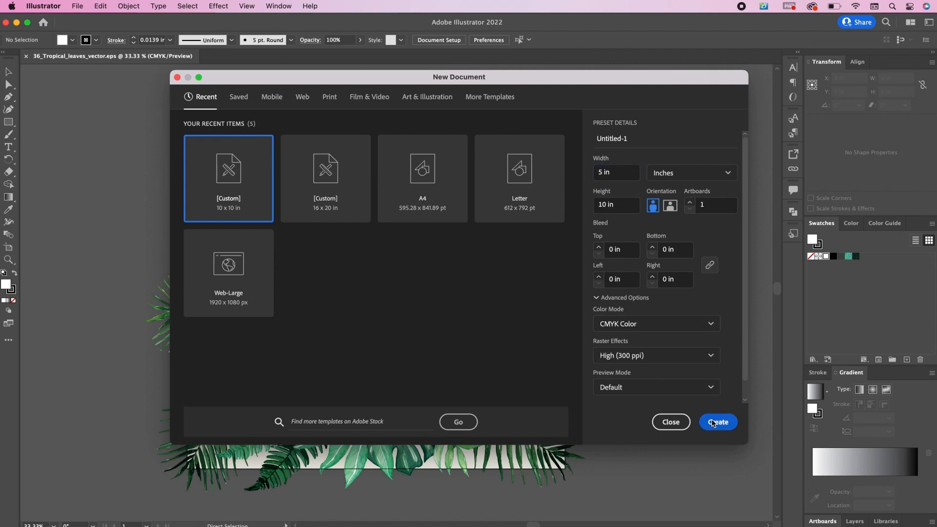
Copy the teal palm leaf at the top centre of 36_Tropical_leaves_vector.eps into the new blank document
click(112, 55)
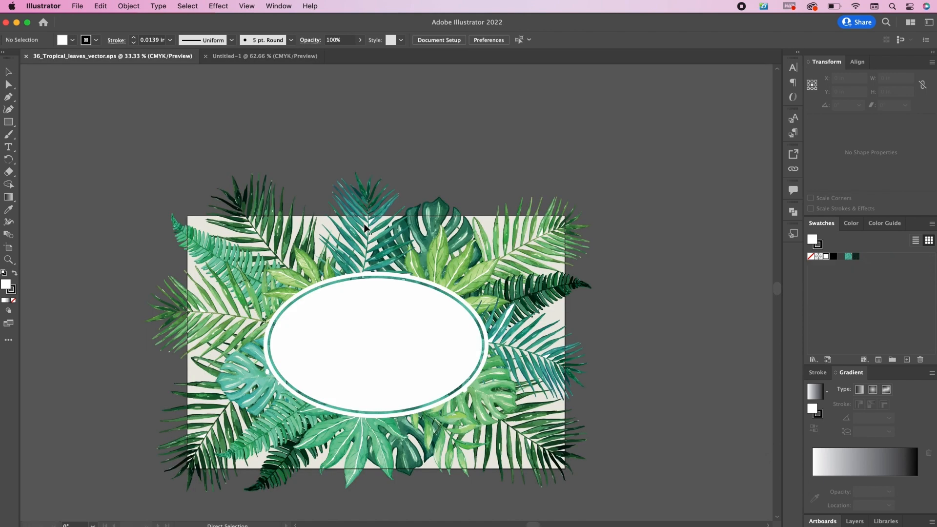
click(362, 219)
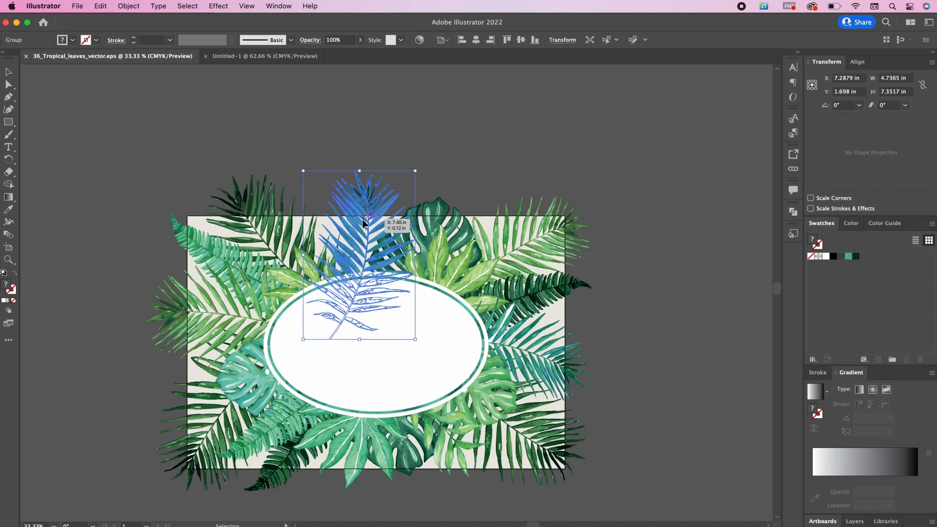
click(295, 56)
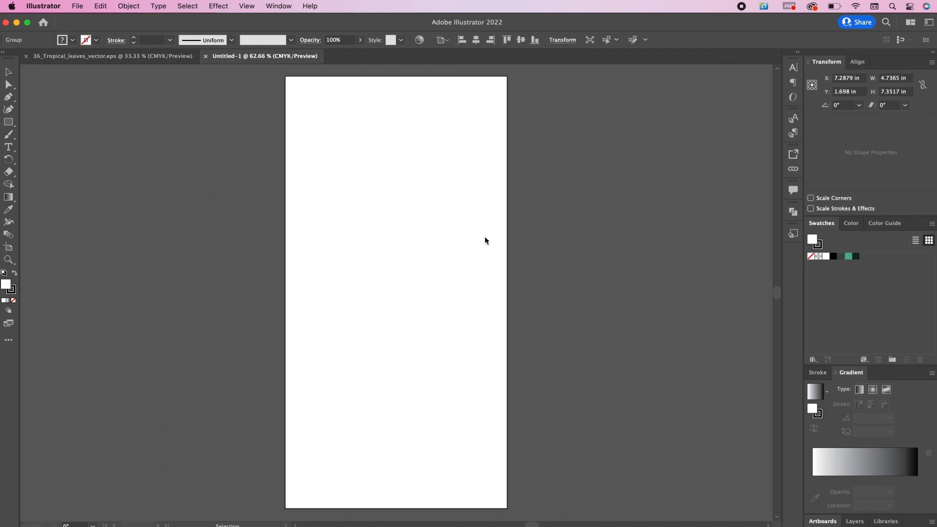
key(super+v)
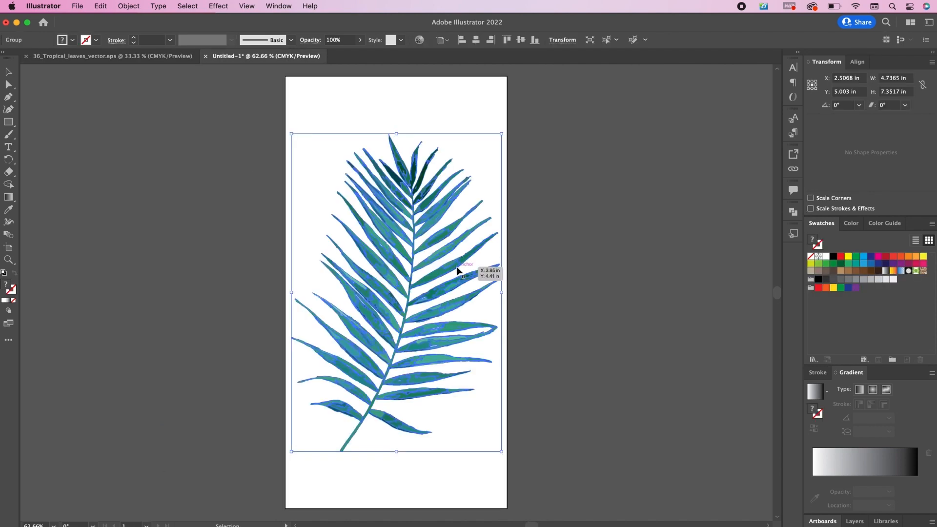
Shorten the artboard around the palm leaf to about 8.06 in high and save the document as PALM_1.eps
key(c)
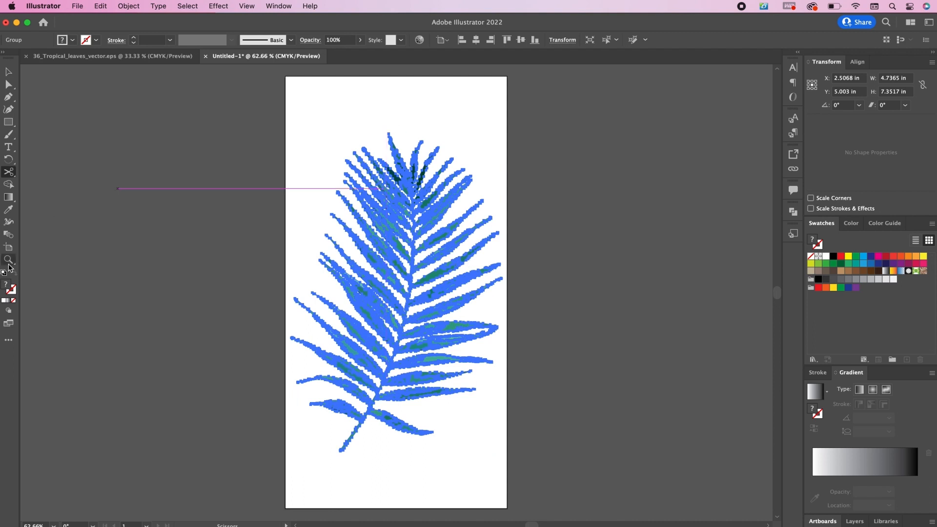
click(8, 247)
drag(396, 76, 400, 116)
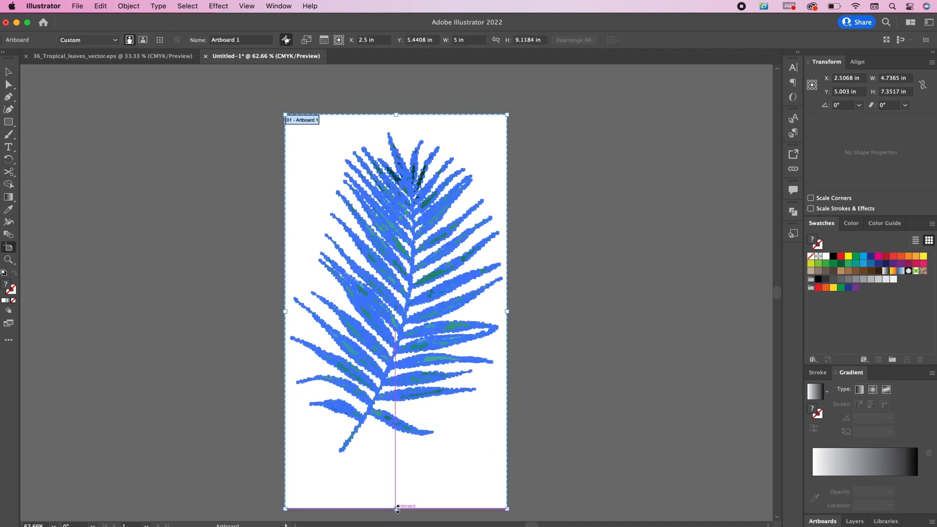
drag(396, 508, 397, 462)
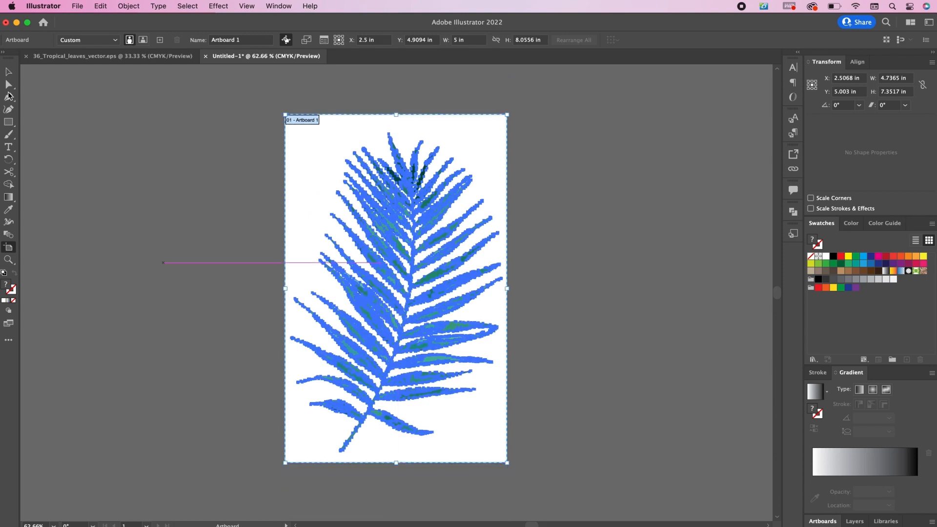
click(8, 72)
click(92, 134)
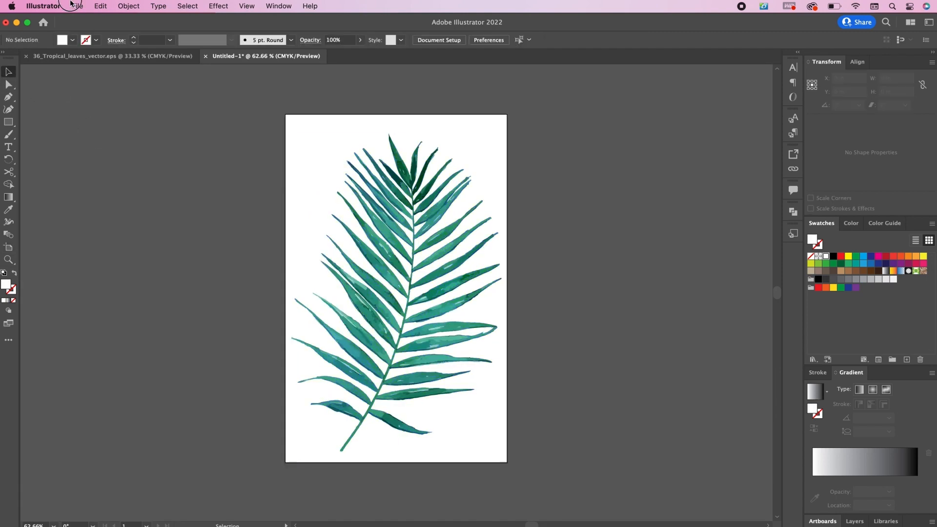
click(77, 6)
click(101, 120)
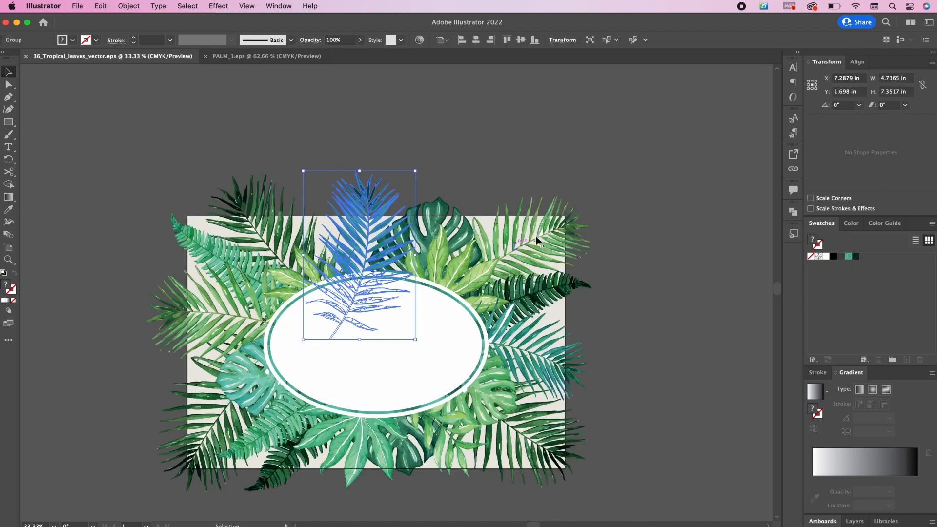
Replace the teal leaf in the palm document with a copy of the light green leaf from the artwork's upper-right corner
drag(357, 220, 537, 240)
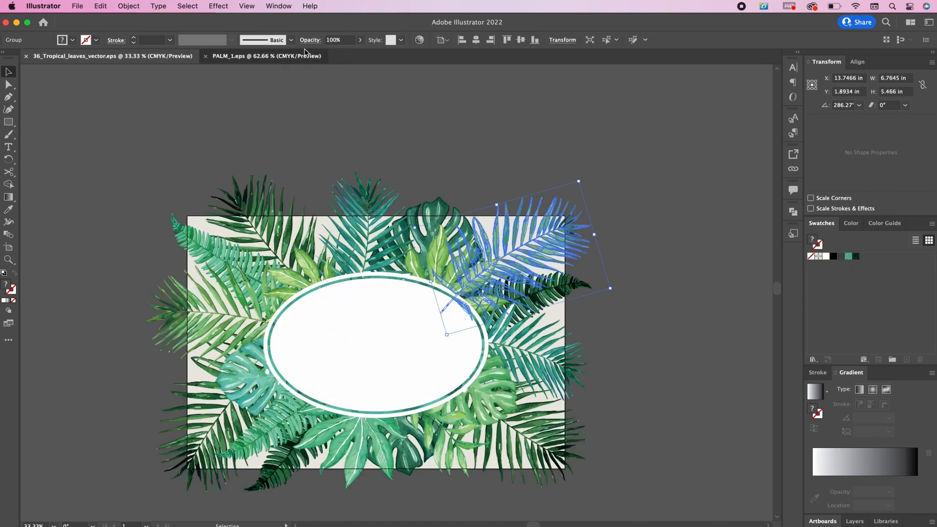
click(266, 56)
click(431, 241)
key(Delete)
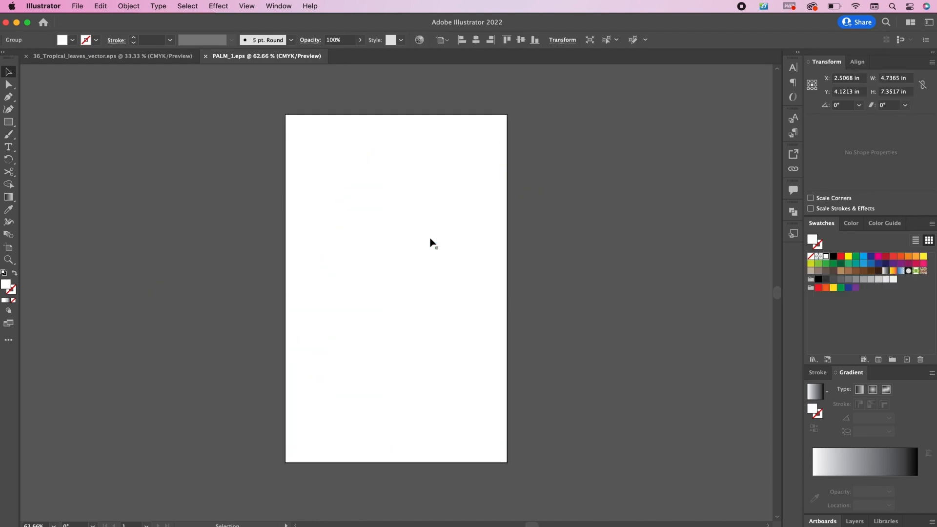
key(super+v)
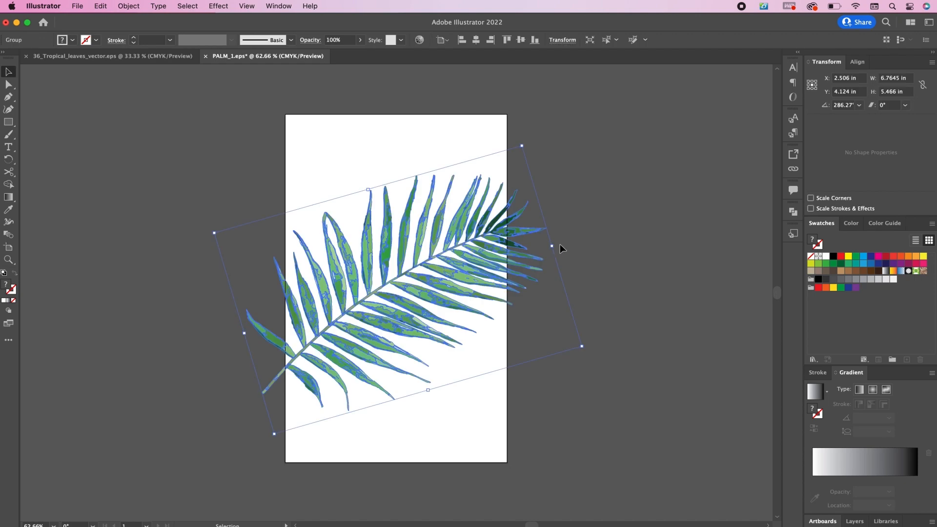
Rotate the green palm leaf upright to fit within the artboard and save the document as PALM_2.eps
mouse_move(556, 244)
mouse_down()
mouse_move(570, 246)
mouse_move(414, 160)
mouse_move(418, 168)
mouse_up()
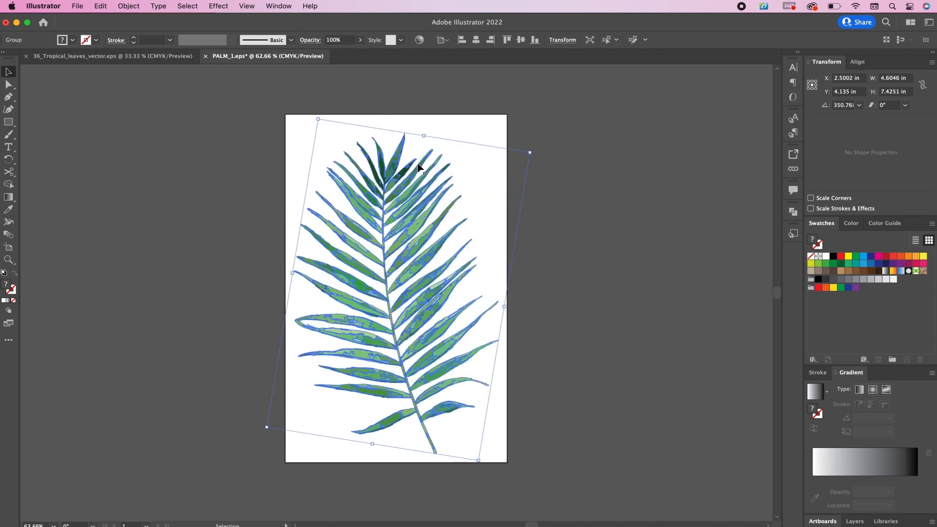
click(77, 7)
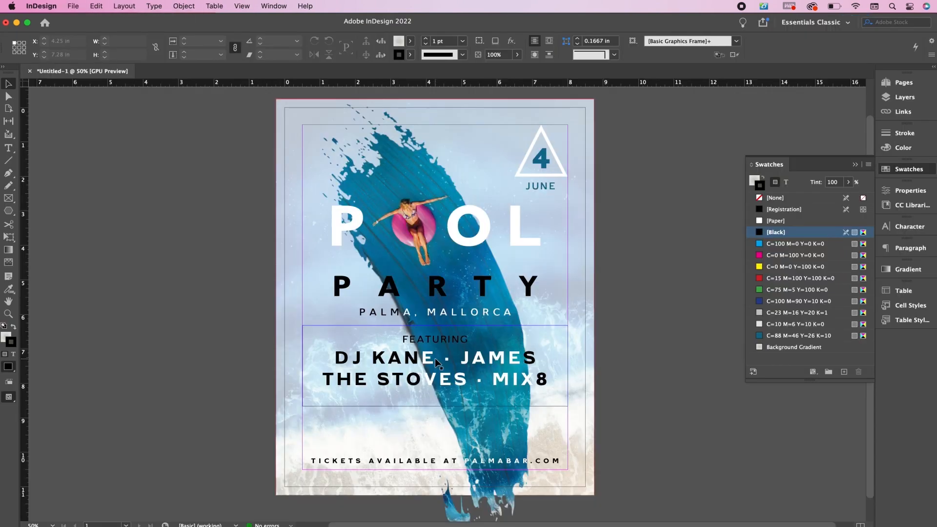
In the InDesign poster, lock the Type layer, then unlock the Palm Trees layer and make it active
click(905, 97)
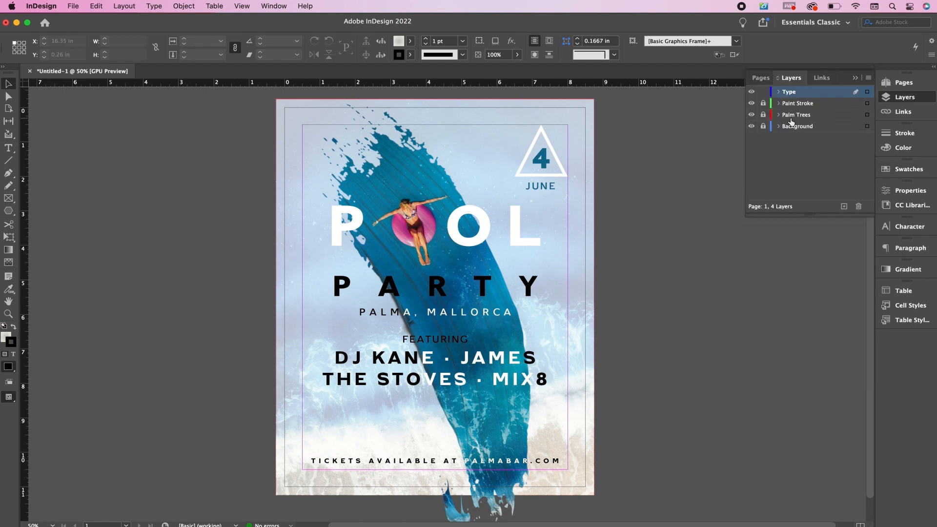
click(764, 93)
click(765, 115)
click(796, 116)
Place PALM_1.eps at about 3.3 × 5.1 in over the poster's left edge
key(super+d)
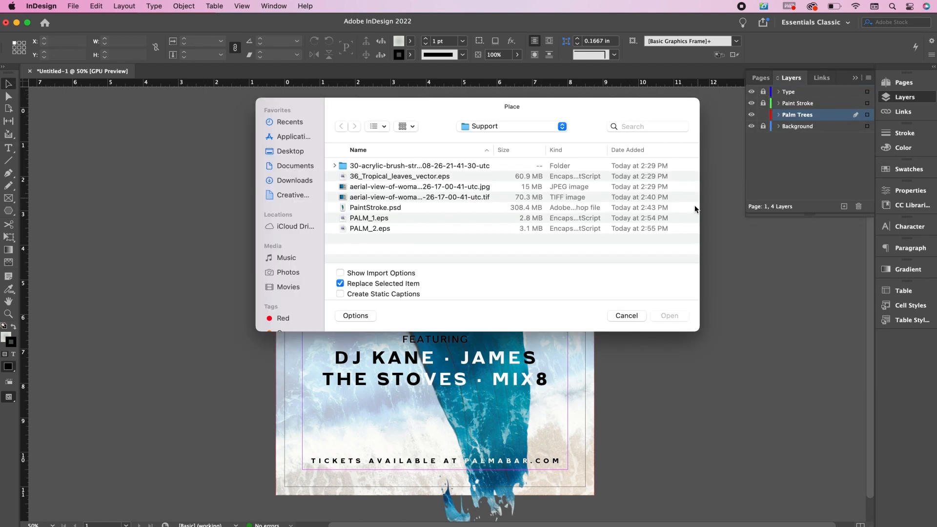
double_click(407, 218)
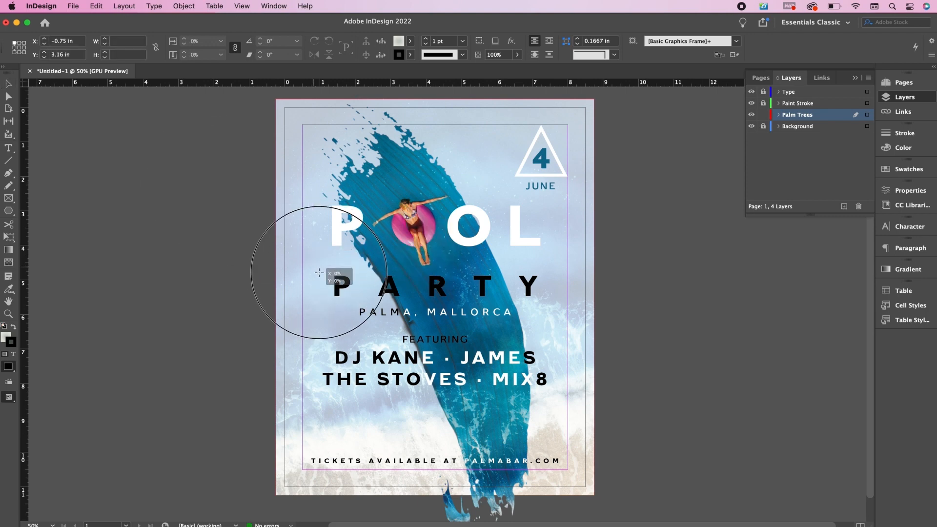
drag(319, 273, 327, 281)
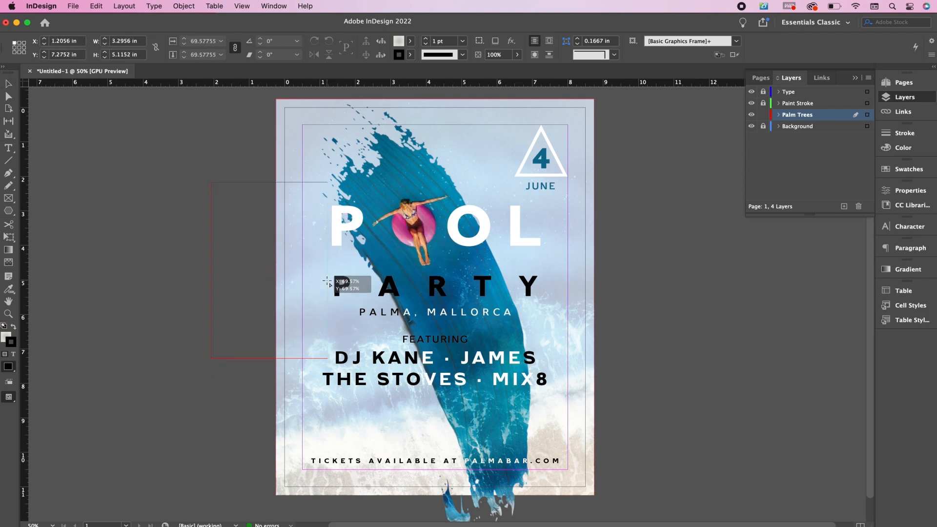
click(284, 271)
Position the palm leaf behind the paint stroke's upper-right edge, scaled to about 2.5 × 3.88 in and rotated -13.5°
drag(283, 246, 473, 201)
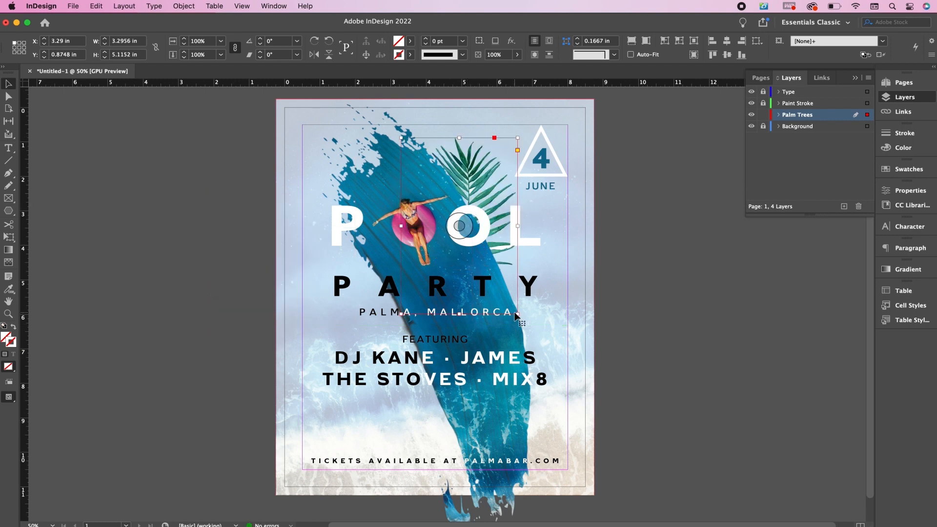
key(l)
drag(517, 315, 489, 267)
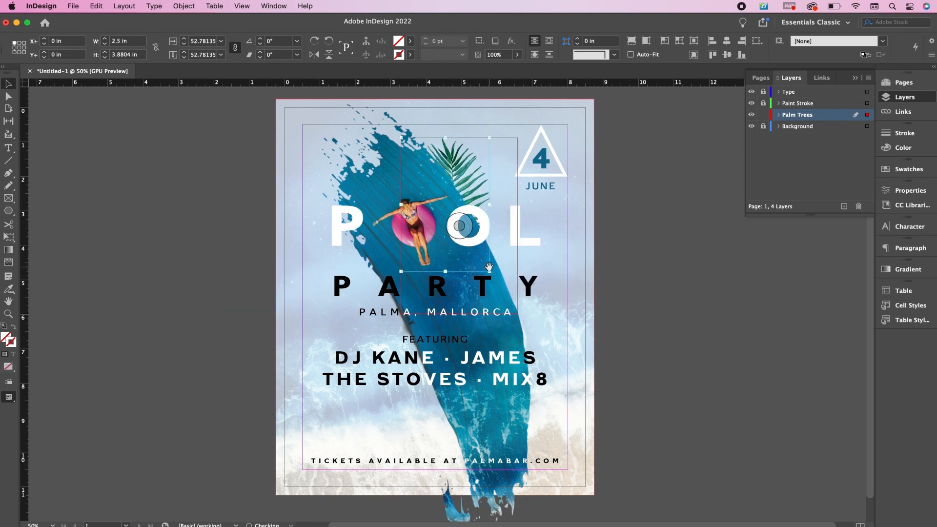
click(508, 247)
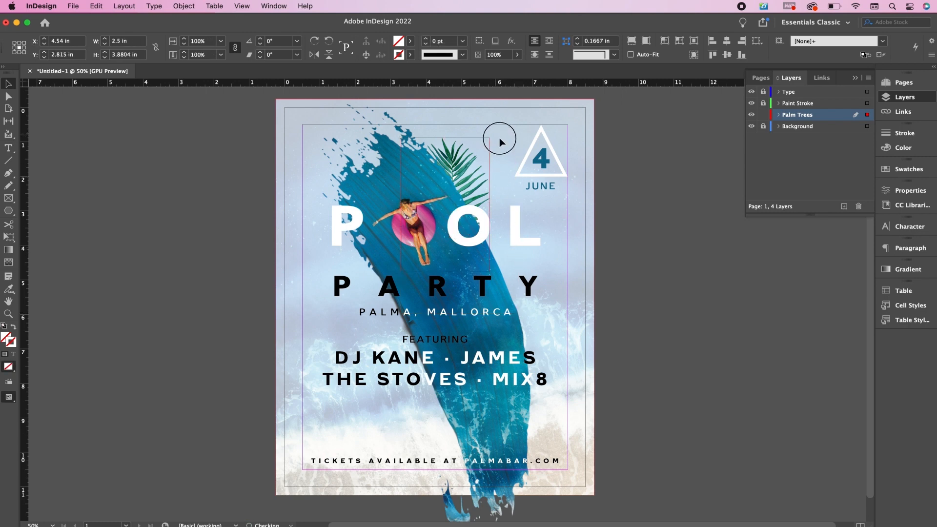
drag(499, 137, 508, 149)
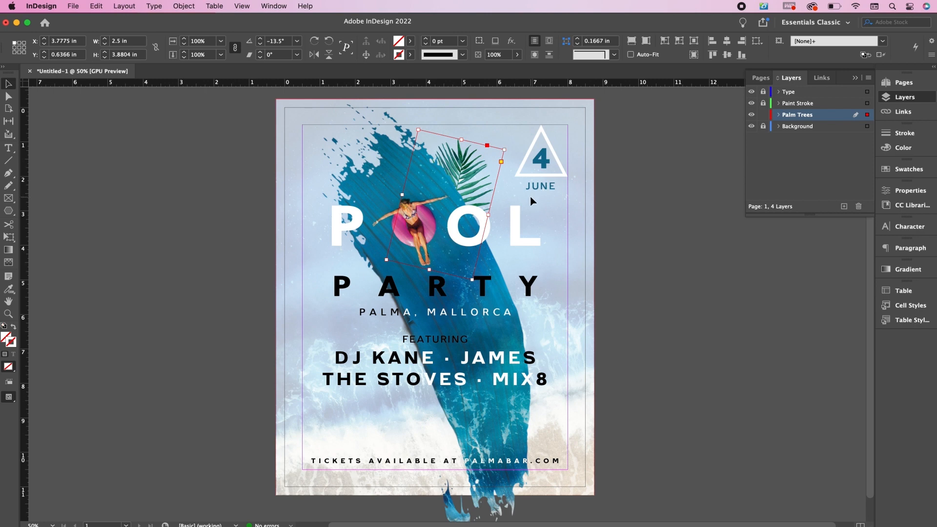
Duplicate the palm leaf to the paint stroke's left edge beside "PARTY" and flip the copy horizontally
drag(450, 166, 364, 275)
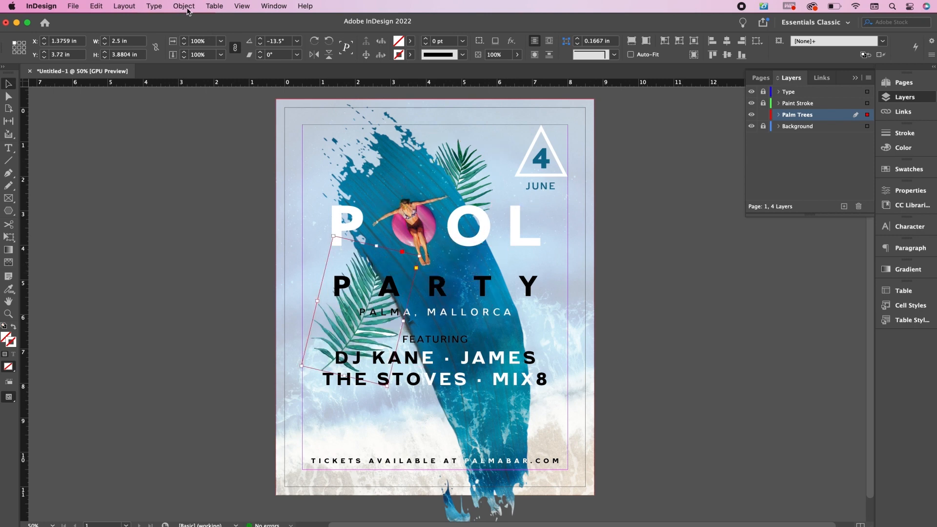
click(183, 6)
mouse_move(207, 24)
click(341, 114)
drag(300, 316, 379, 299)
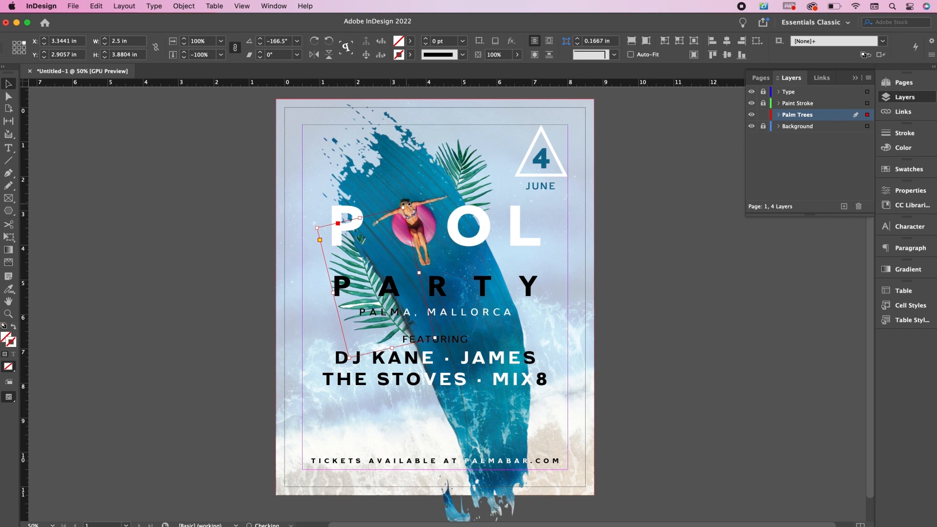
Rotate the flipped leaf to -102° and tuck it behind the paint stroke's left edge, just below the "P" of "POOL"
drag(408, 207, 347, 218)
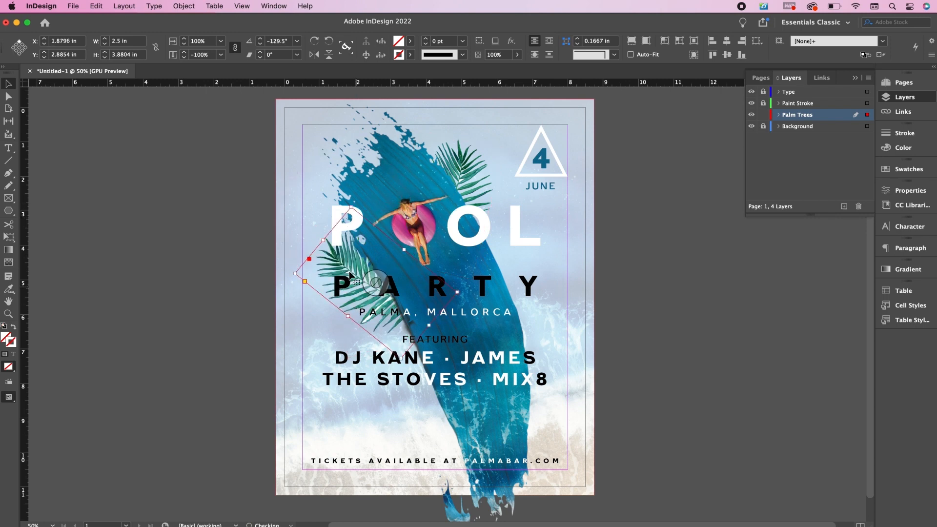
drag(347, 272, 341, 261)
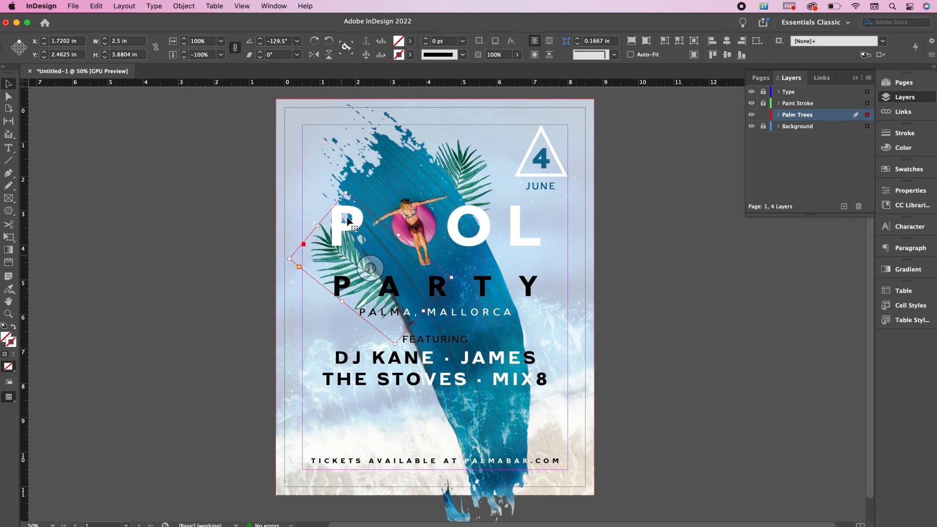
drag(347, 187, 338, 189)
drag(328, 265, 349, 267)
drag(360, 179, 338, 222)
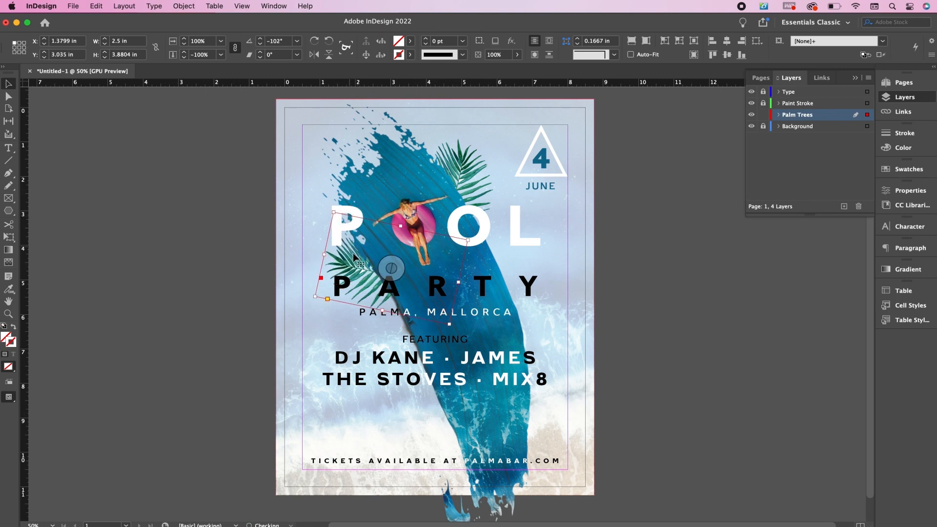
click(253, 233)
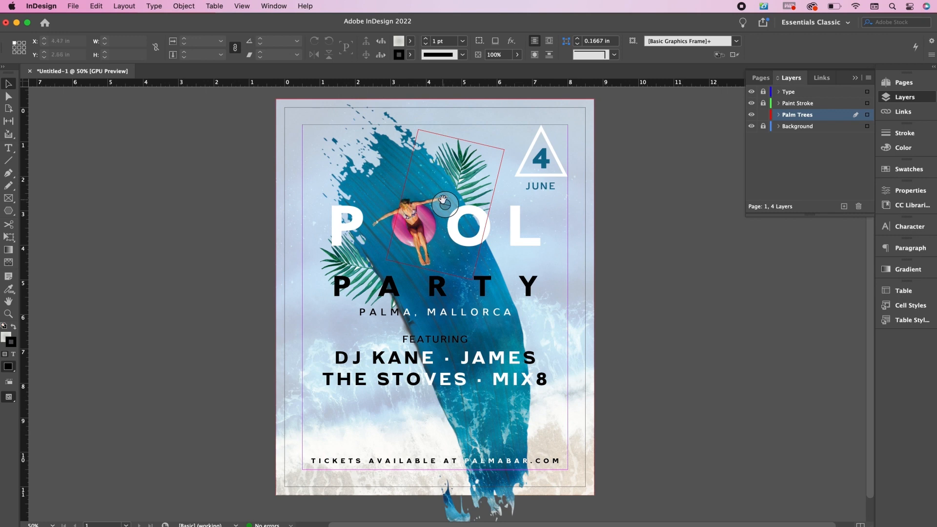
Duplicate the upper palm leaf to the paint stroke's right edge, rotate the copy to -60° and position it behind the "L" of "POOL"
mouse_move(472, 253)
mouse_down()
mouse_move(463, 271)
mouse_move(493, 281)
mouse_move(565, 280)
mouse_up()
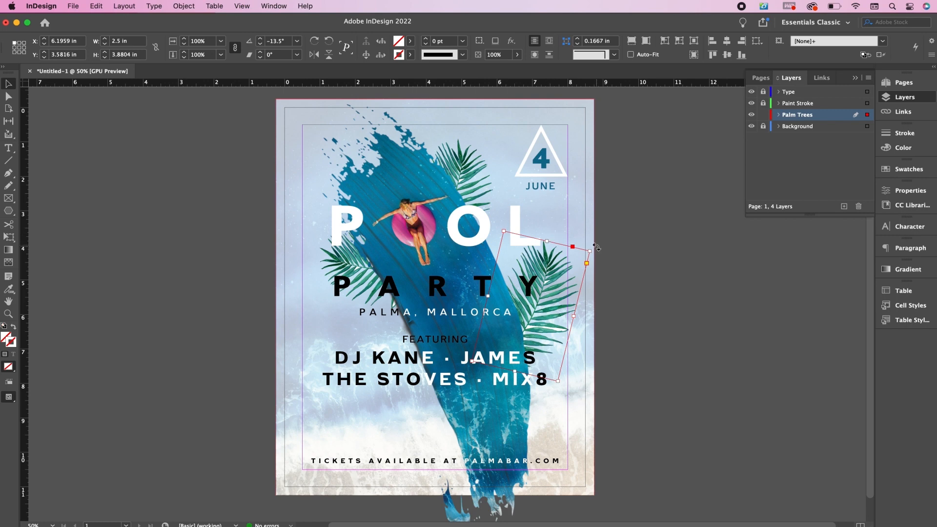
drag(596, 248, 620, 342)
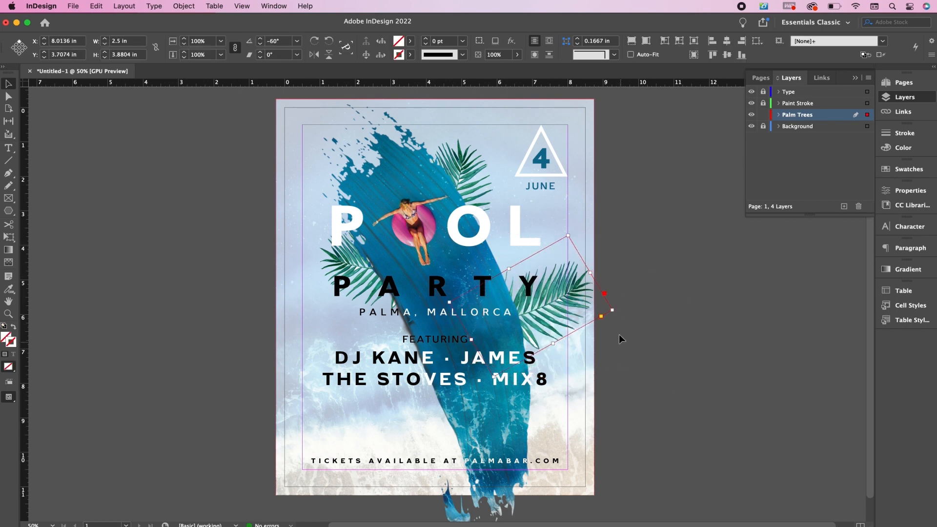
click(619, 311)
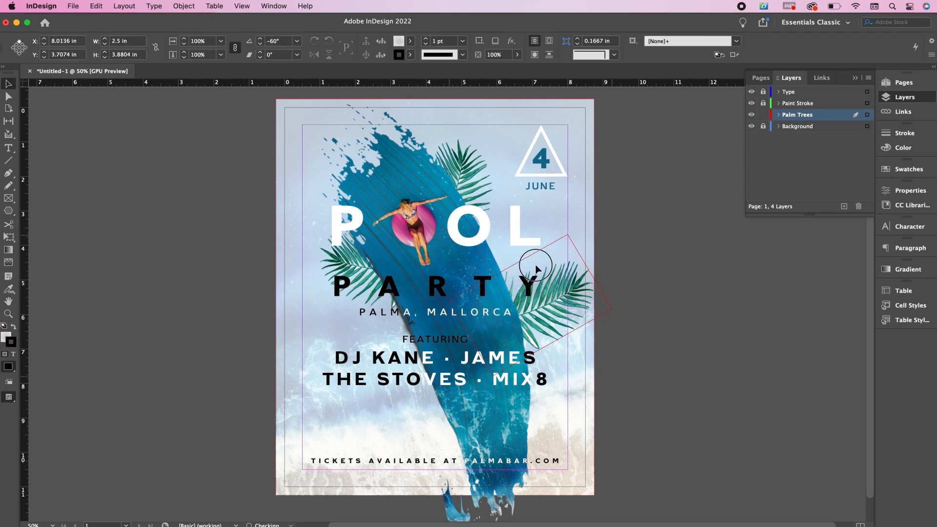
drag(535, 267, 526, 249)
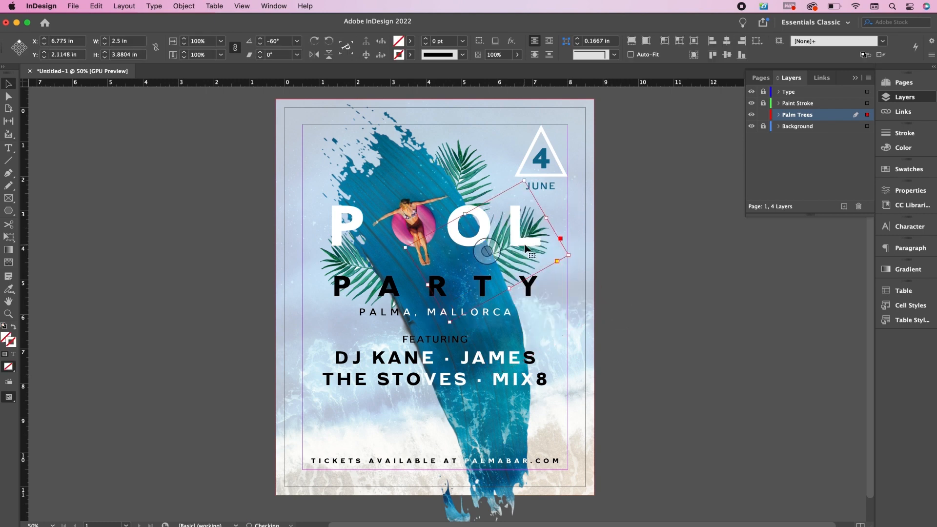
Place PALM_2.eps on the pasteboard beside the poster at about 2.58 × 4.16 in, on the Palm Trees layer
click(622, 265)
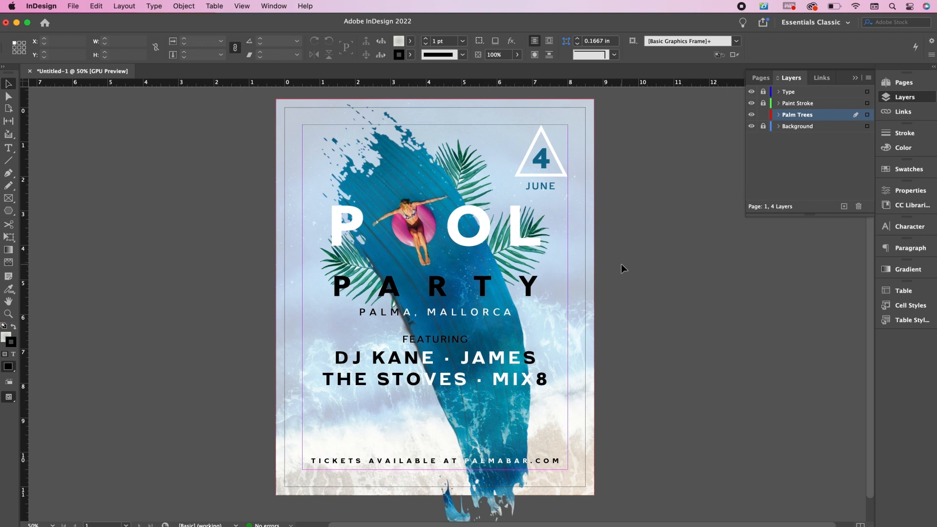
key(super+d)
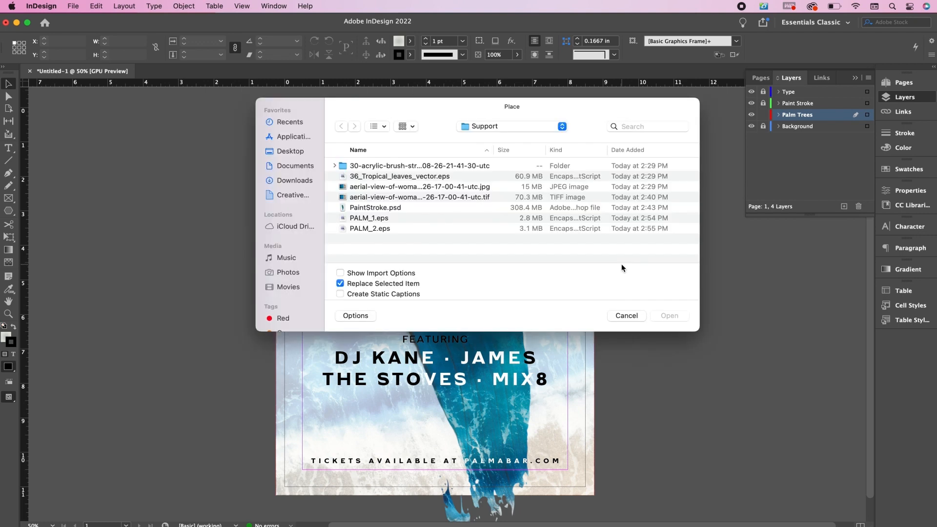
double_click(409, 229)
drag(189, 177, 279, 259)
key(Escape)
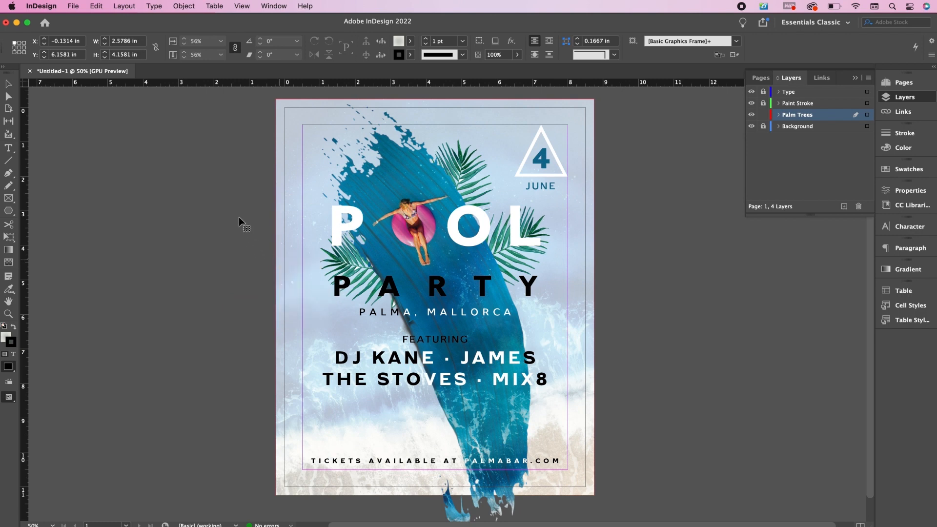
Position the new palm leaf behind the paint stroke's right edge, rotated -45°, between the two existing leaves above "OL"
drag(239, 217, 476, 200)
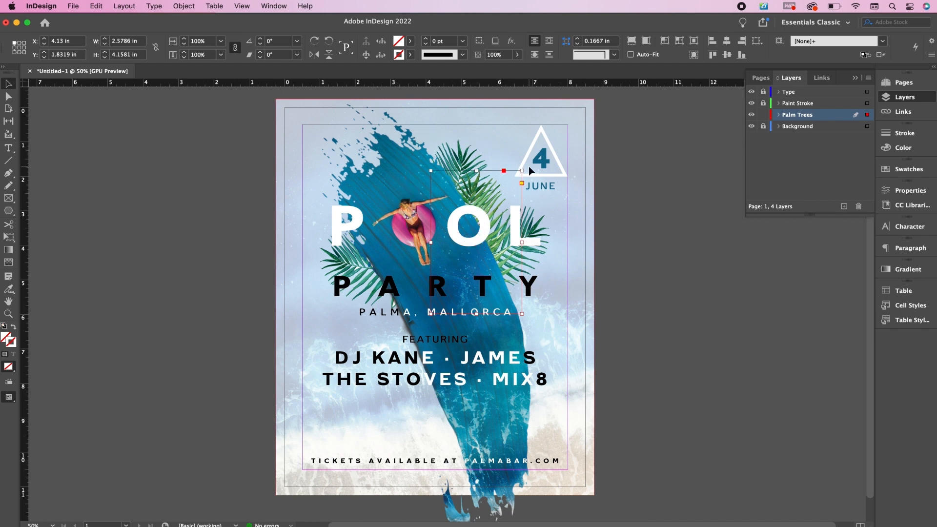
drag(533, 163, 578, 254)
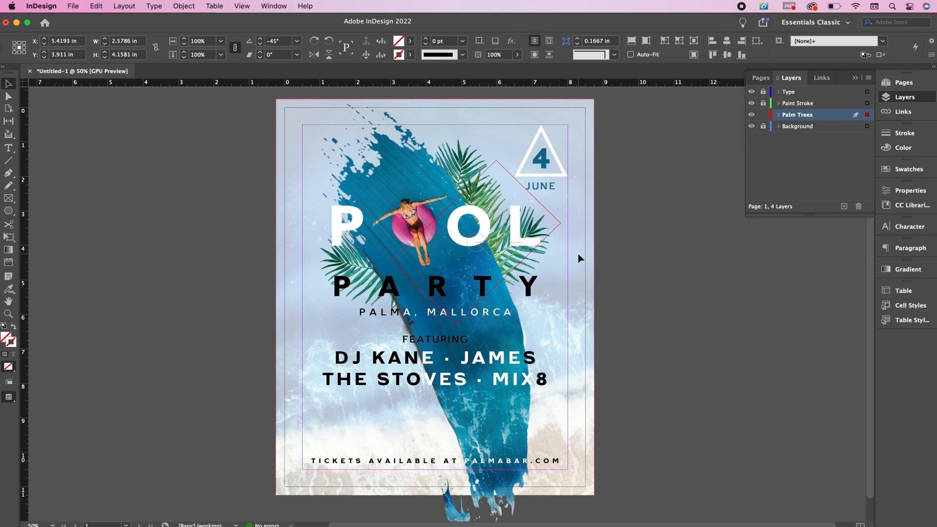
drag(502, 224, 499, 200)
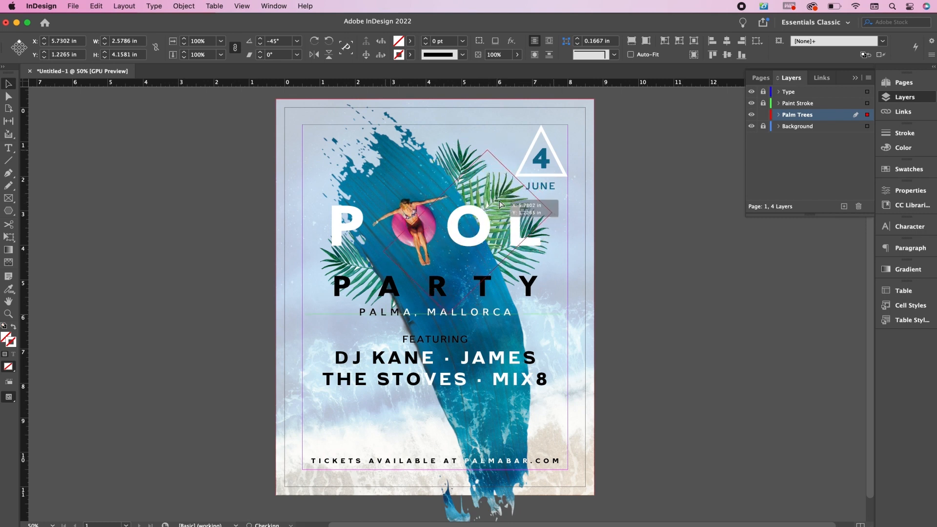
click(680, 312)
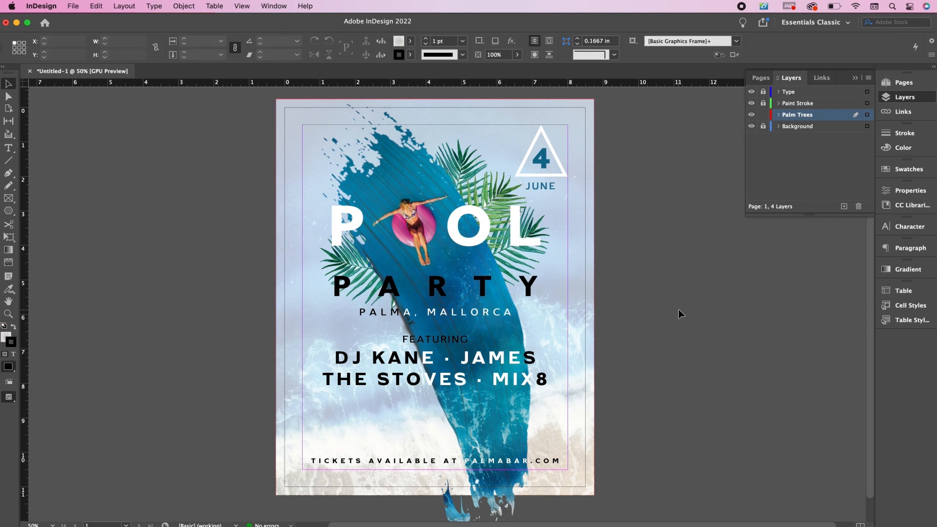
Start an Adobe PDF (Print) export named POOL_PARTY_FLYER in the Summer Club Flyer folder
click(79, 8)
click(140, 222)
text(POOL_PARTY)
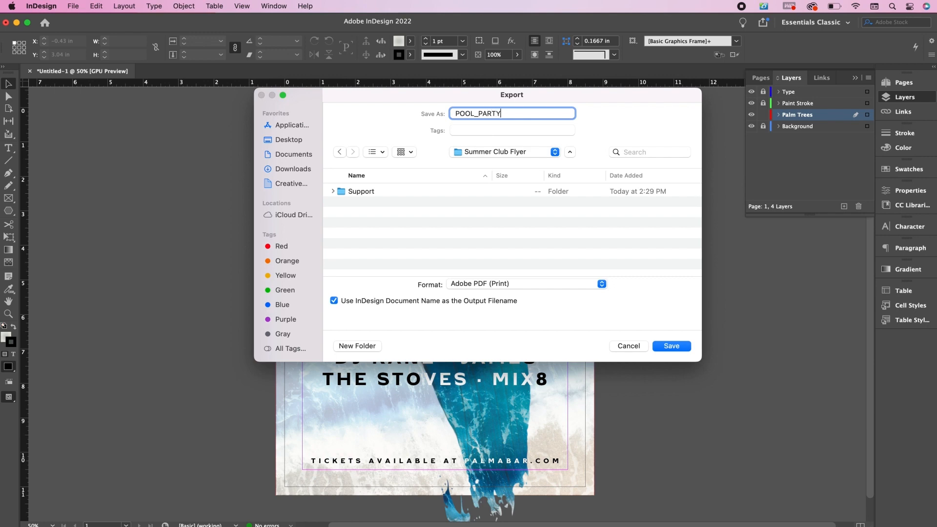
text(_FLYER)
click(676, 347)
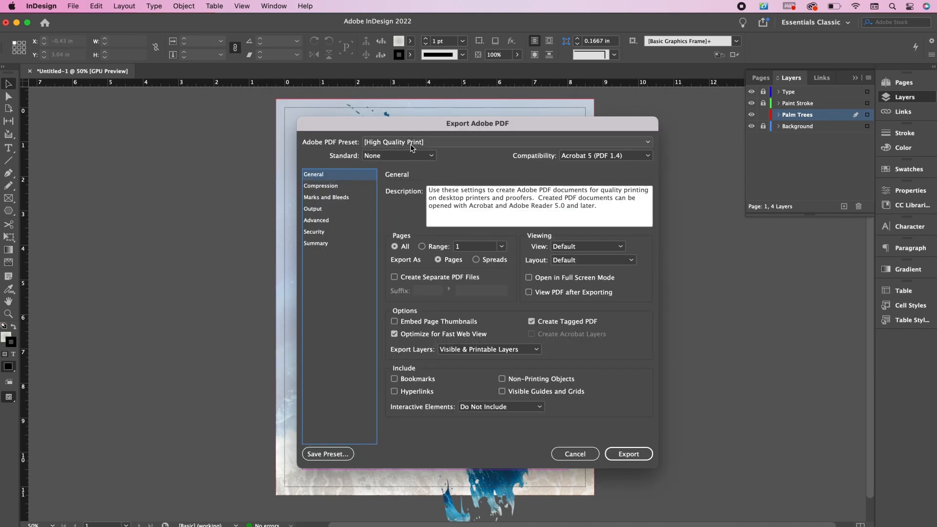
Export the PDF with the Press Quality preset, all printer's marks and the document bleed settings, and preview the poster without guides
click(412, 144)
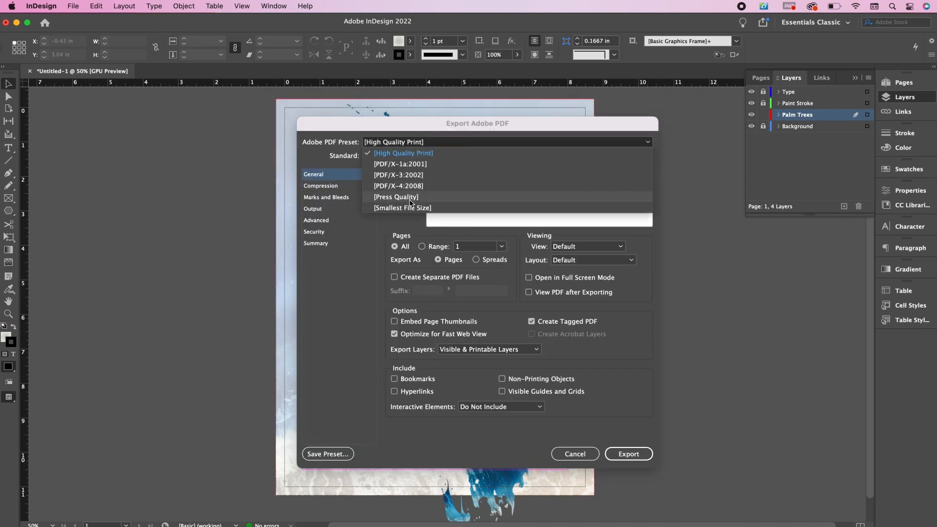
click(397, 197)
click(320, 198)
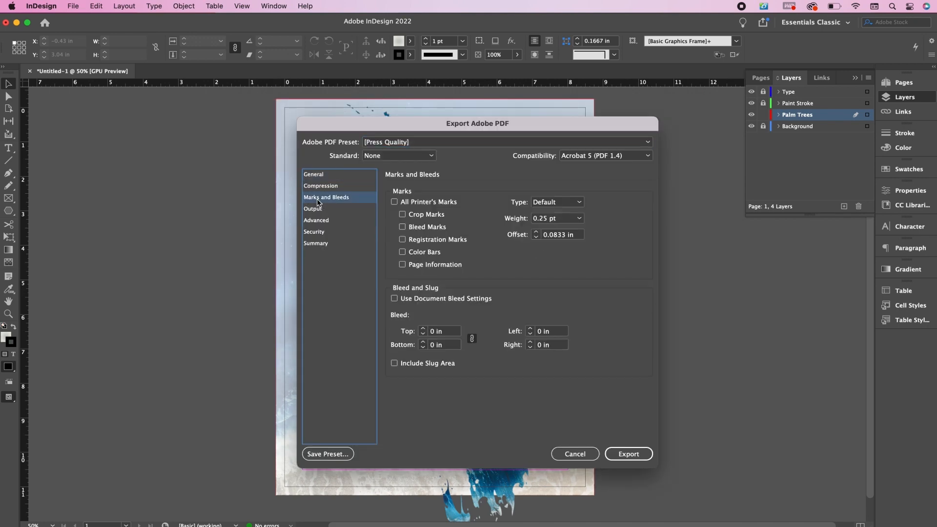
click(405, 204)
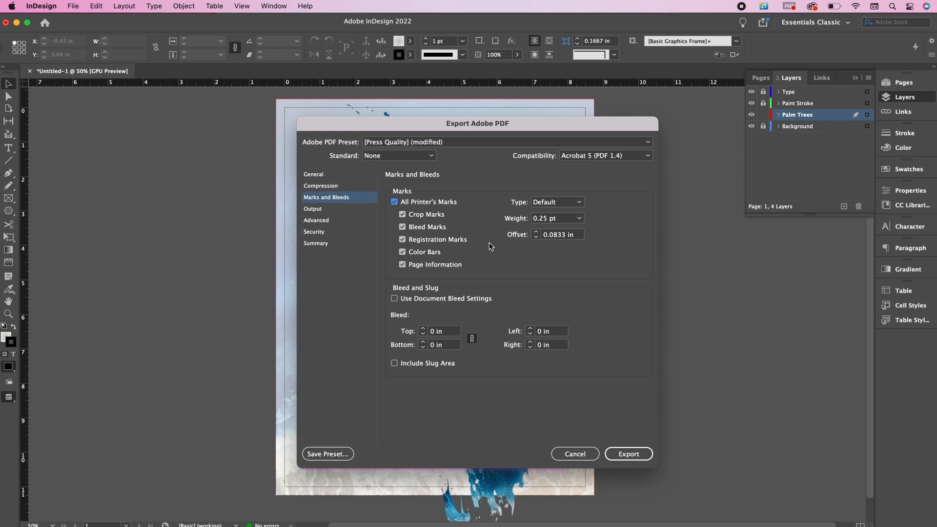
click(452, 300)
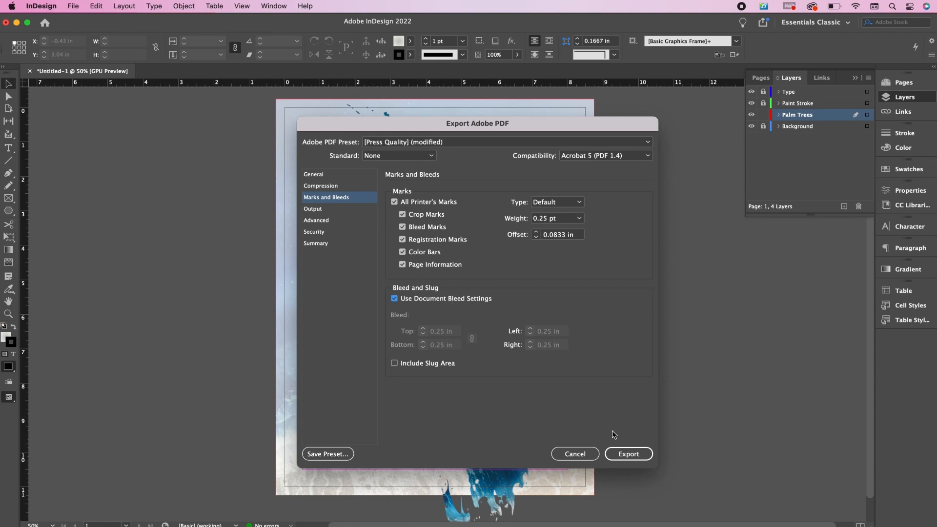
click(627, 454)
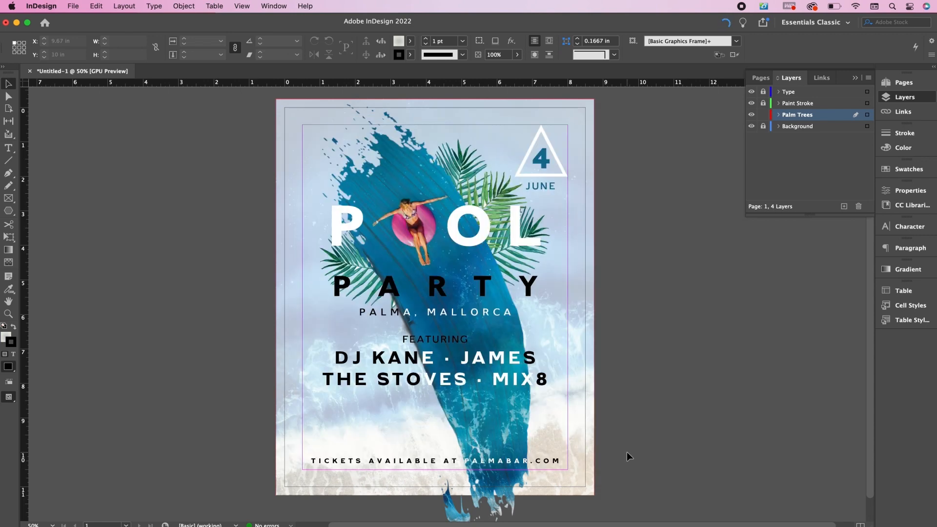
key(w)
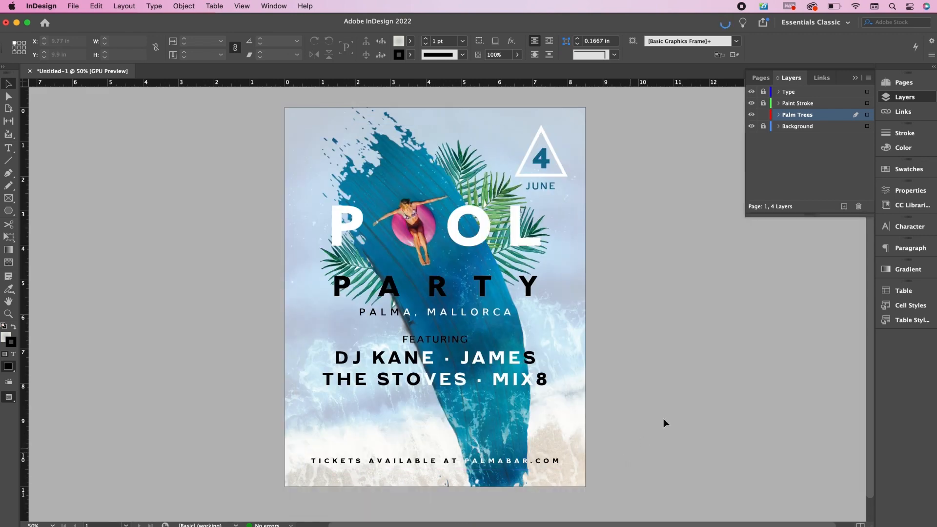